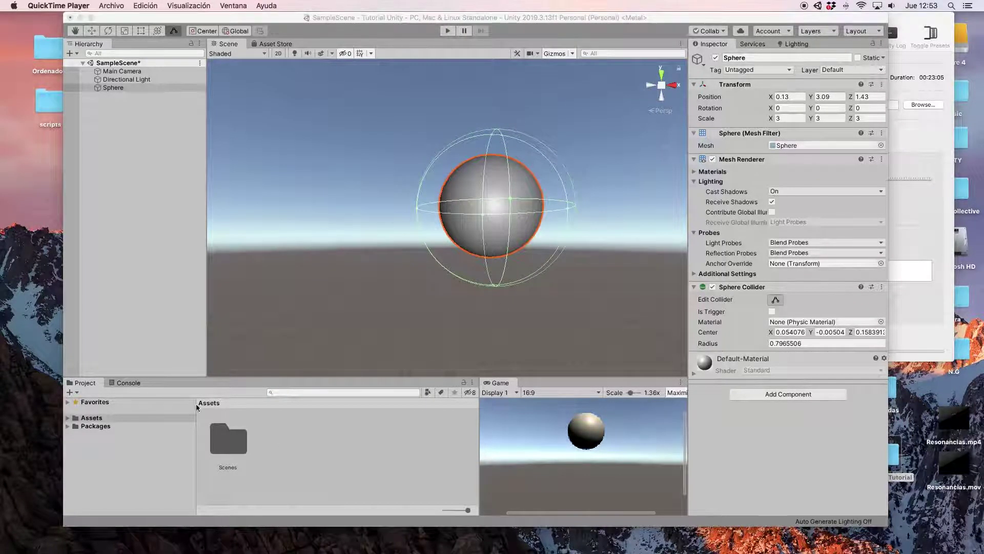
Create a folder named 'Materiales' in Assets, next to the Scenes folder
{"action": "left_click", "coordinate": [100, 416]}
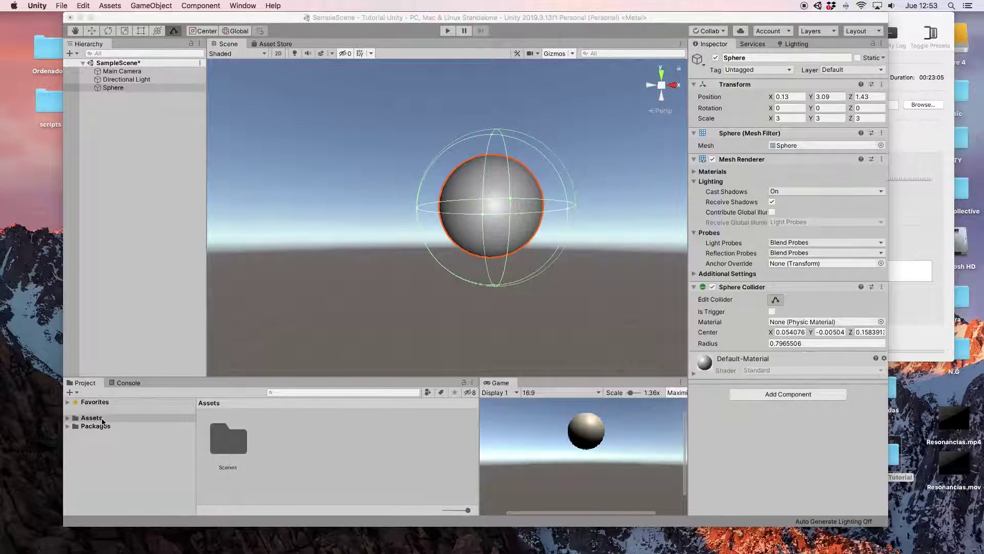
{"action": "right_click", "coordinate": [276, 442]}
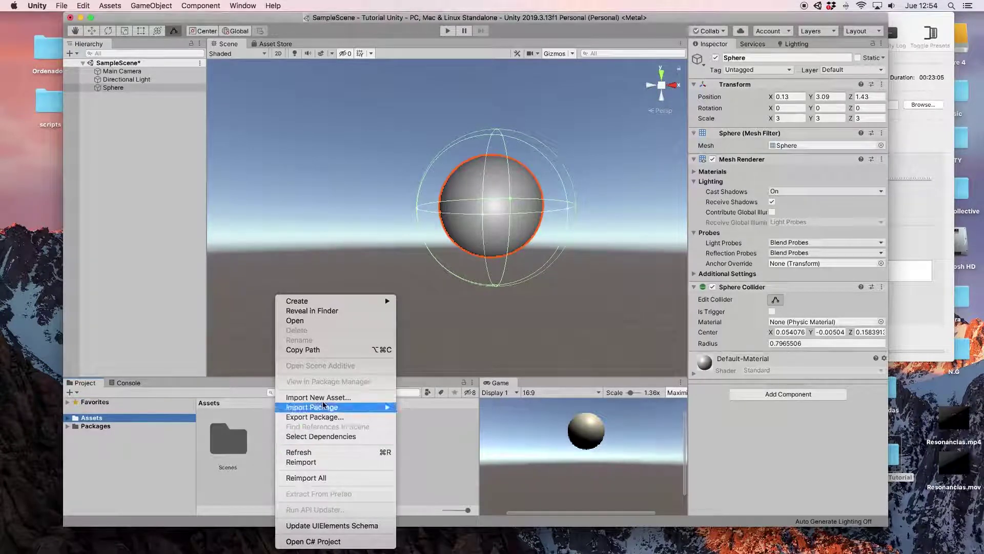
{"action": "mouse_move", "coordinate": [339, 302]}
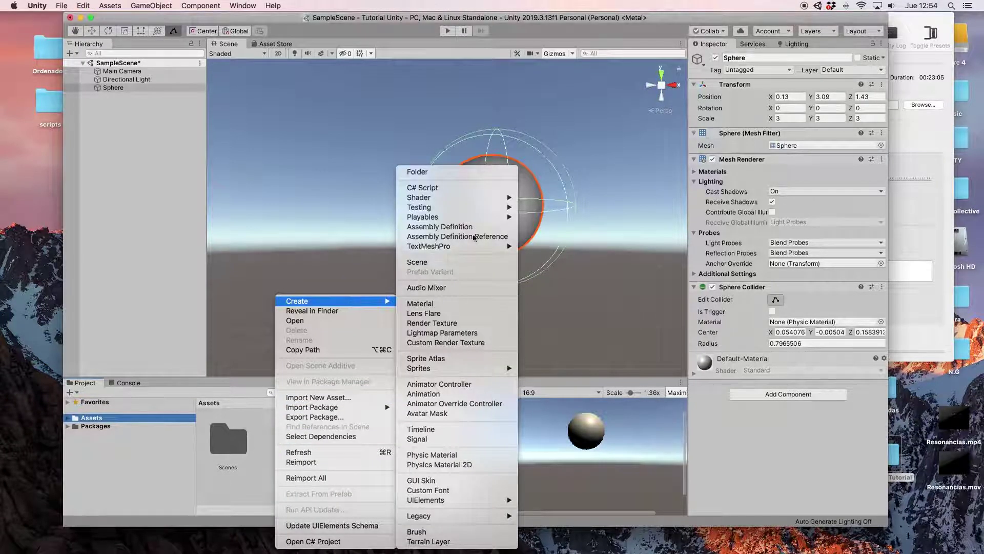
{"action": "left_click", "coordinate": [437, 176]}
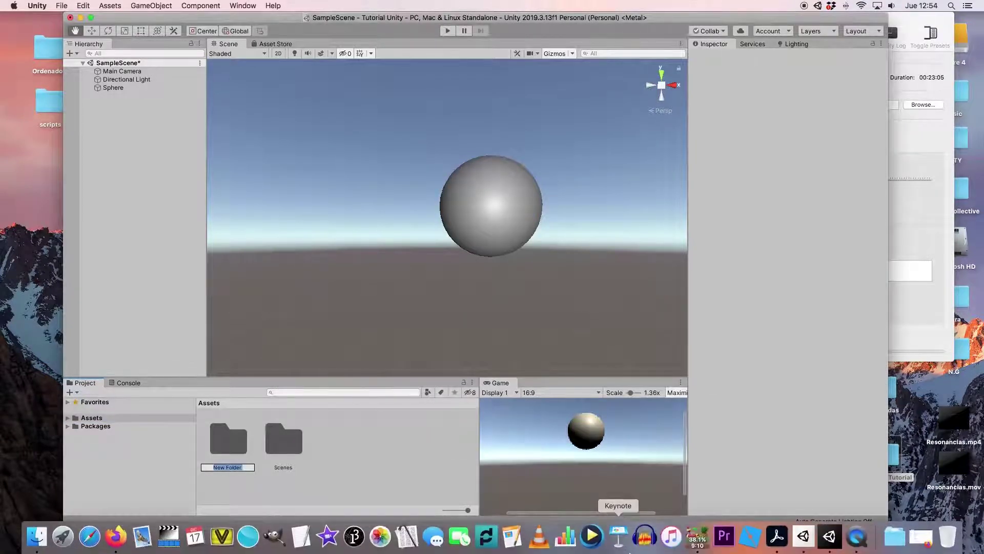
{"action": "type", "text": "Materi"}
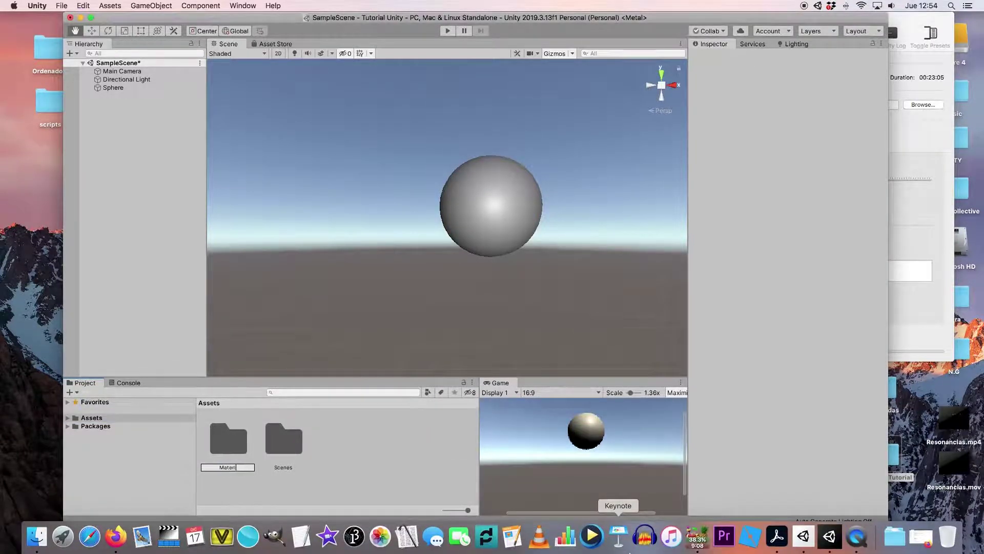
{"action": "type", "text": "ales"}
{"action": "key", "text": "Return"}
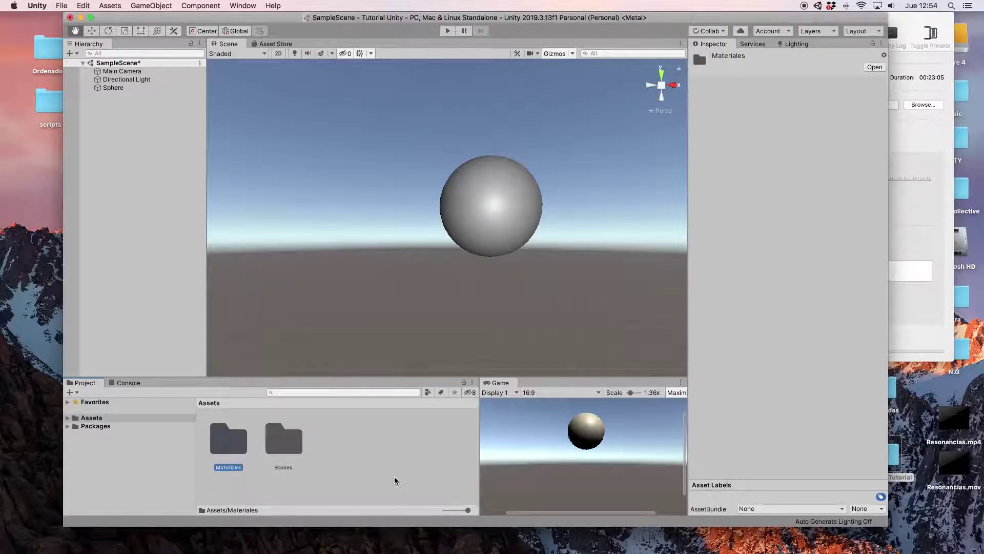
Inside the Materiales folder, create a Standard material named 'Sphere'
{"action": "double_click", "coordinate": [241, 446]}
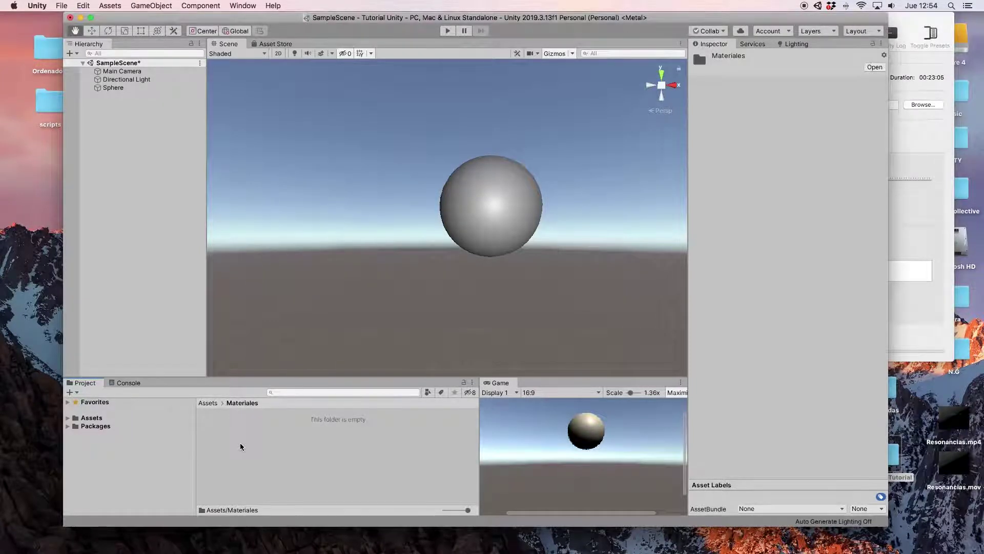
{"action": "right_click", "coordinate": [241, 447]}
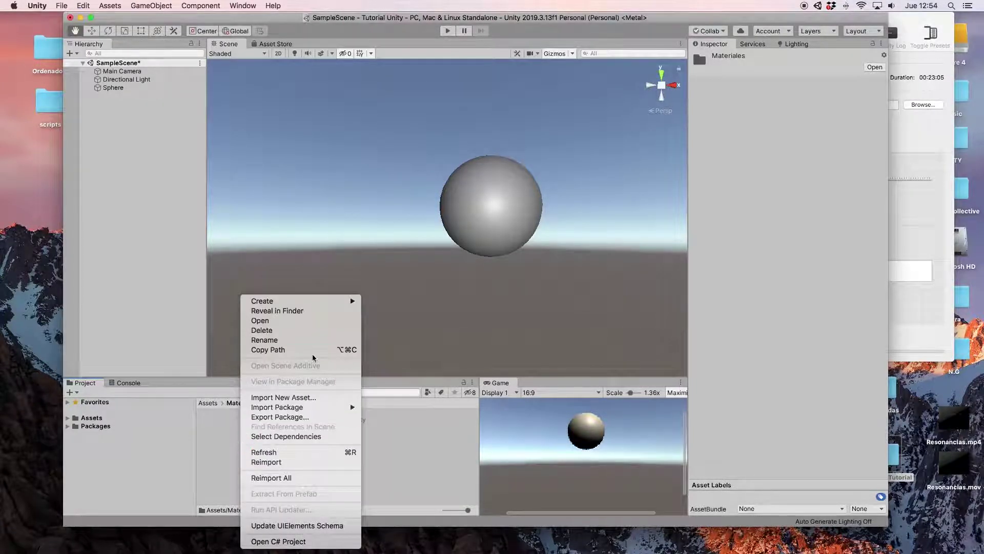
{"action": "mouse_move", "coordinate": [318, 303]}
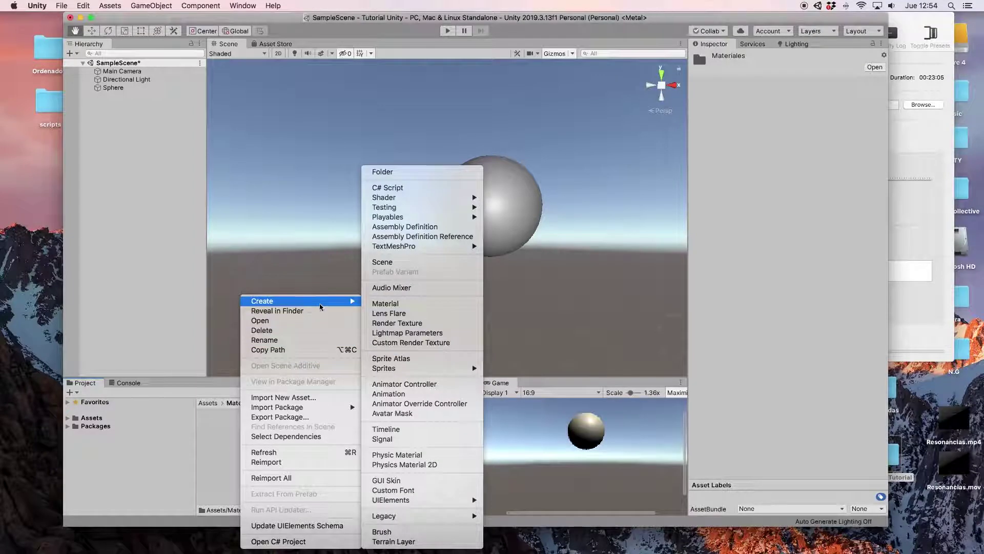
{"action": "left_click", "coordinate": [399, 306]}
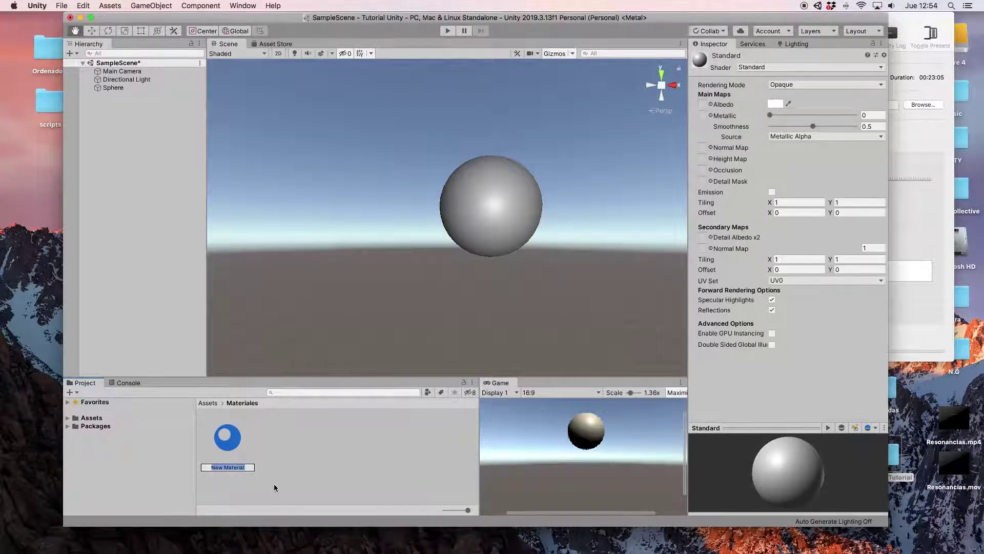
{"action": "type", "text": "Sp"}
{"action": "type", "text": "here"}
{"action": "key", "text": "Return"}
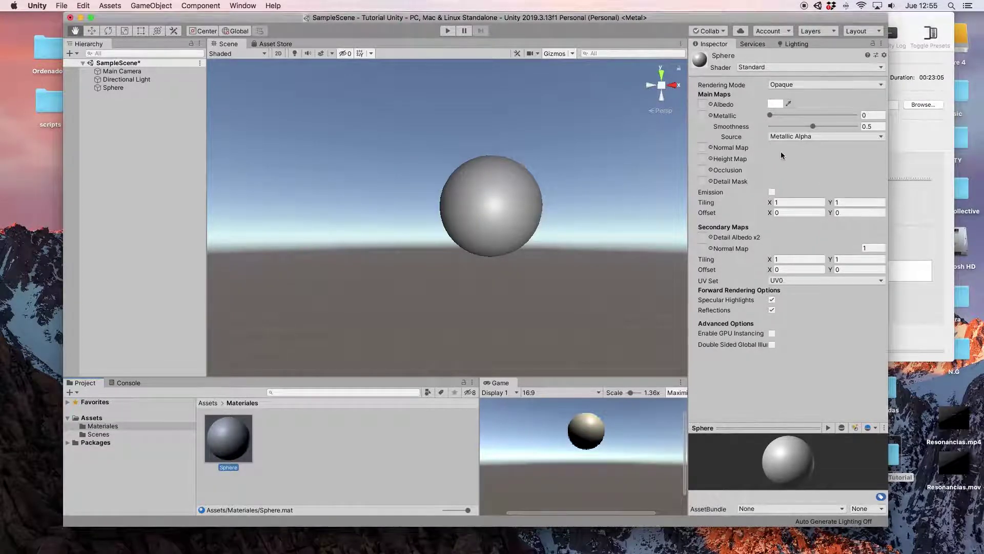
Set the Sphere material's Albedo colour to red
{"action": "left_click", "coordinate": [775, 103]}
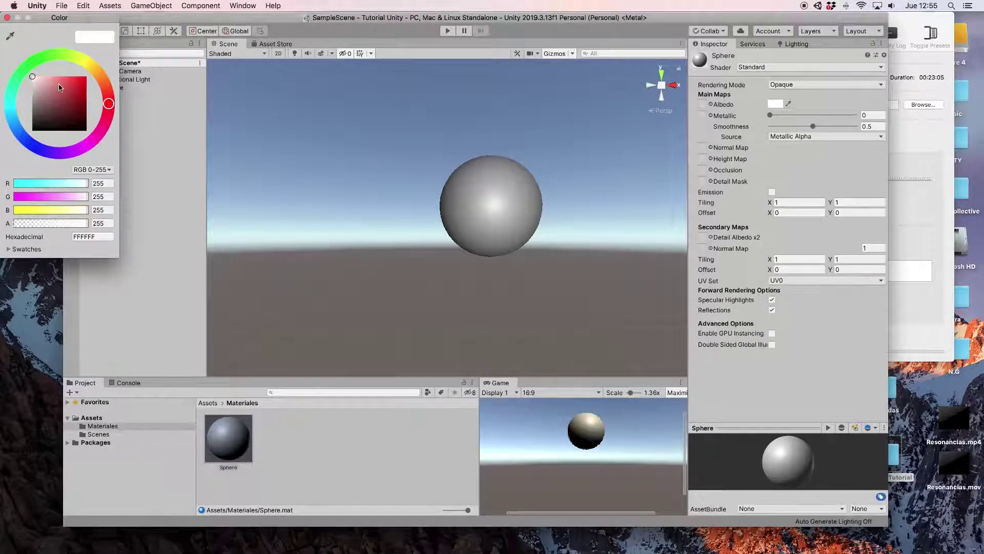
{"action": "left_click_drag", "start_coordinate": [58, 87], "coordinate": [91, 72]}
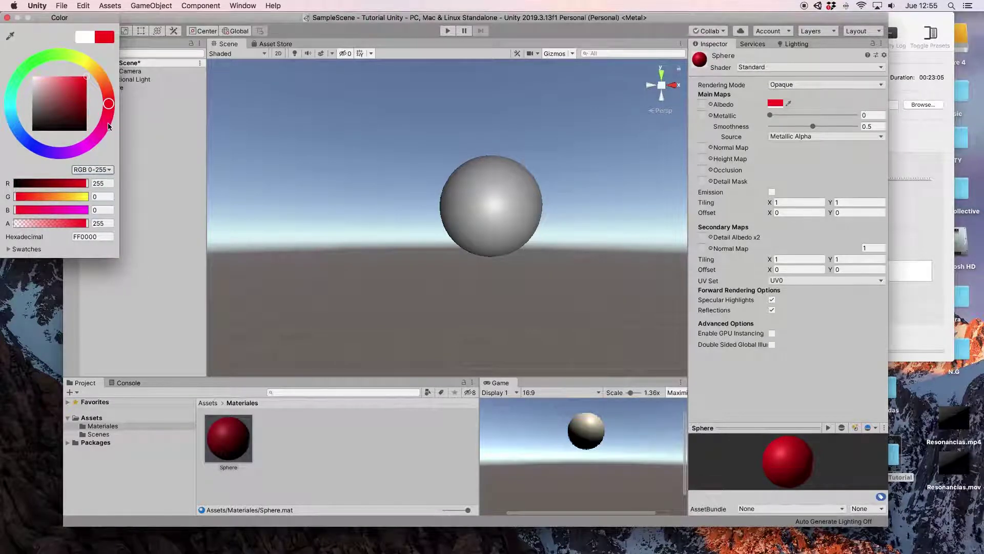
{"action": "left_click", "coordinate": [7, 17]}
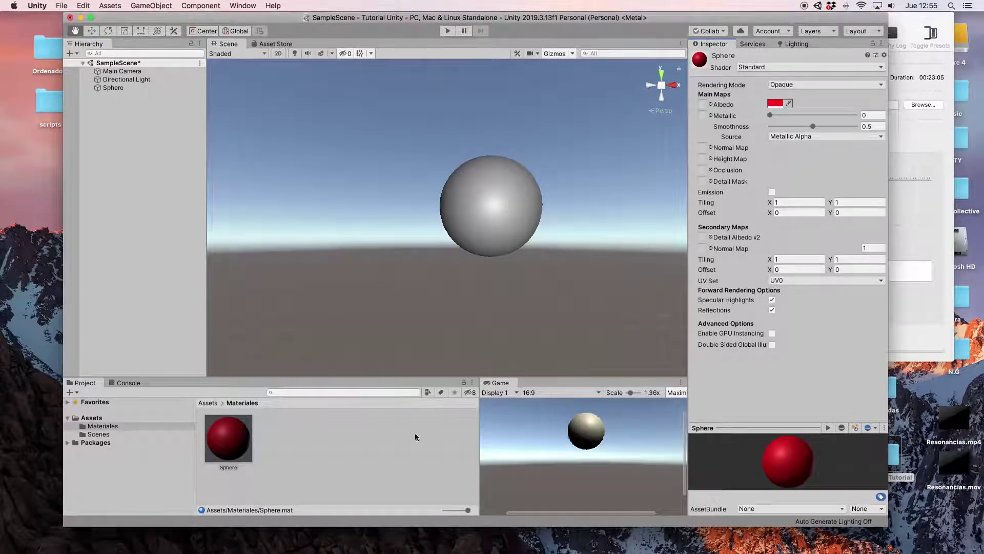
Drag the red Sphere material onto the sphere in the Scene view
{"action": "left_click", "coordinate": [237, 449]}
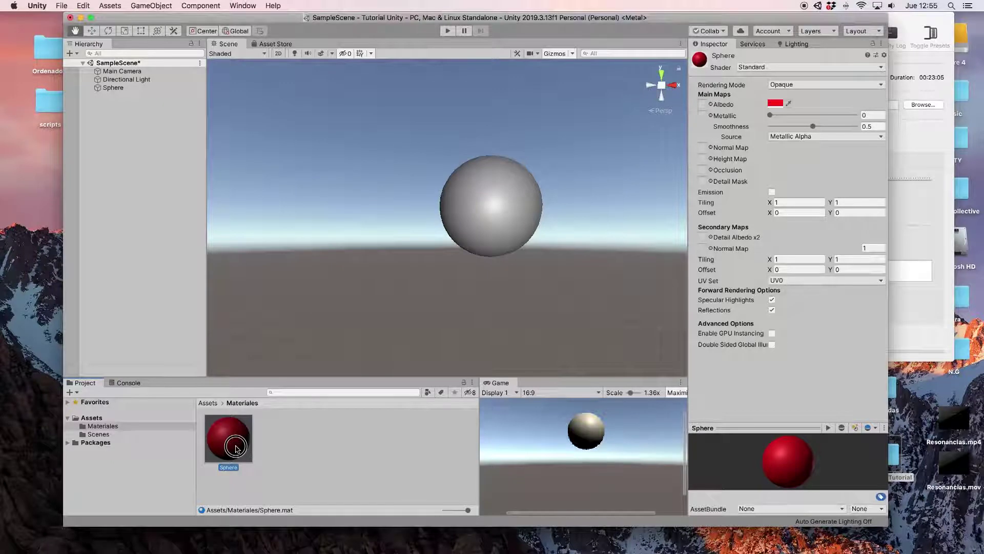
{"action": "mouse_move", "coordinate": [235, 448]}
{"action": "left_mouse_down"}
{"action": "mouse_move", "coordinate": [377, 300]}
{"action": "mouse_move", "coordinate": [512, 220]}
{"action": "mouse_move", "coordinate": [104, 90]}
{"action": "left_mouse_up"}
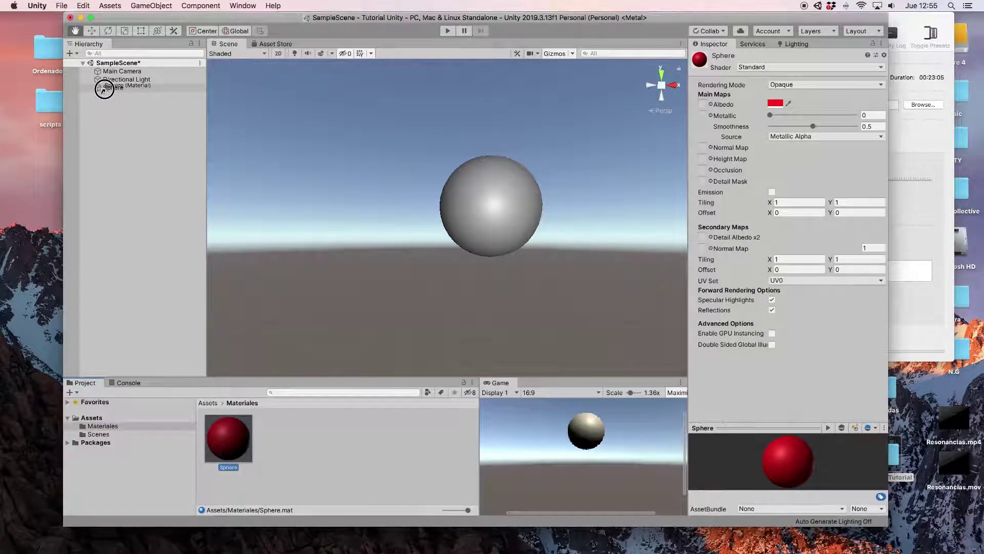
{"action": "mouse_move", "coordinate": [104, 90]}
{"action": "left_mouse_down"}
{"action": "mouse_move", "coordinate": [490, 205]}
{"action": "mouse_move", "coordinate": [500, 241]}
{"action": "left_mouse_up"}
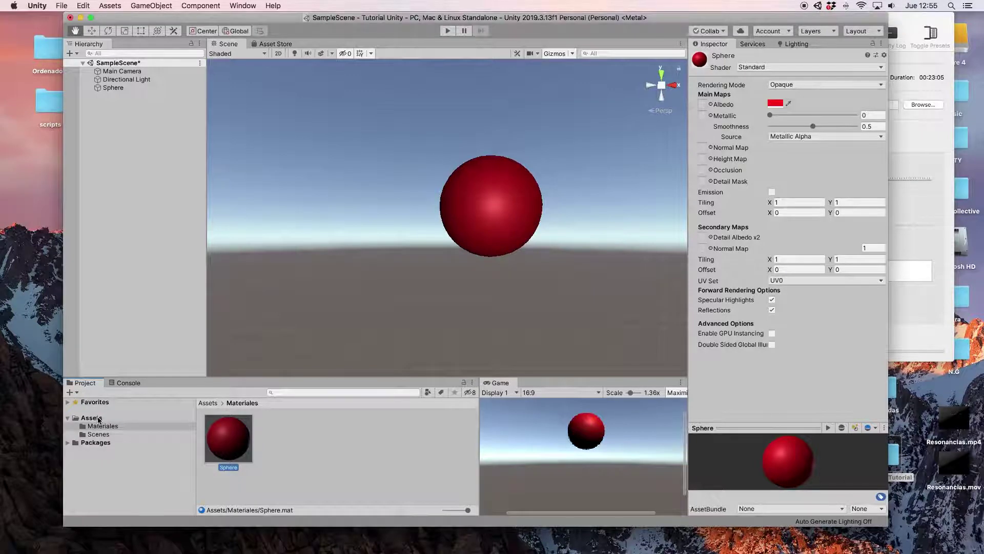
Create a folder named 'Objetos' in the top-level Assets
{"action": "left_click", "coordinate": [99, 419]}
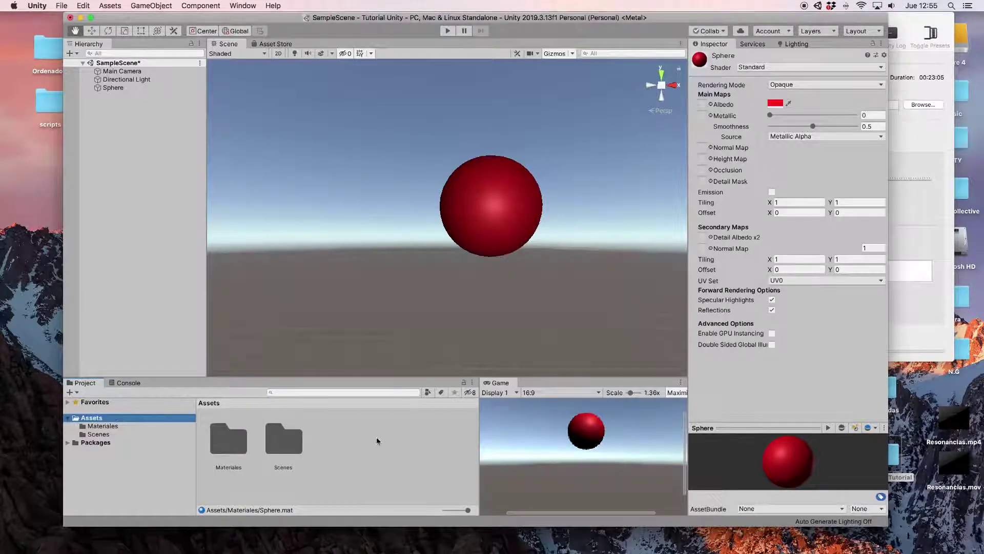
{"action": "right_click", "coordinate": [336, 447]}
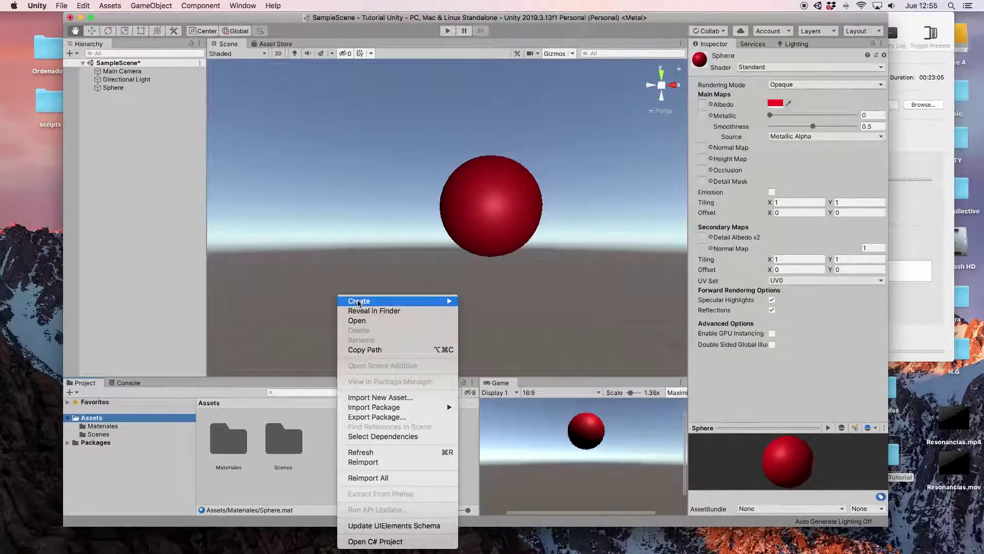
{"action": "mouse_move", "coordinate": [359, 302]}
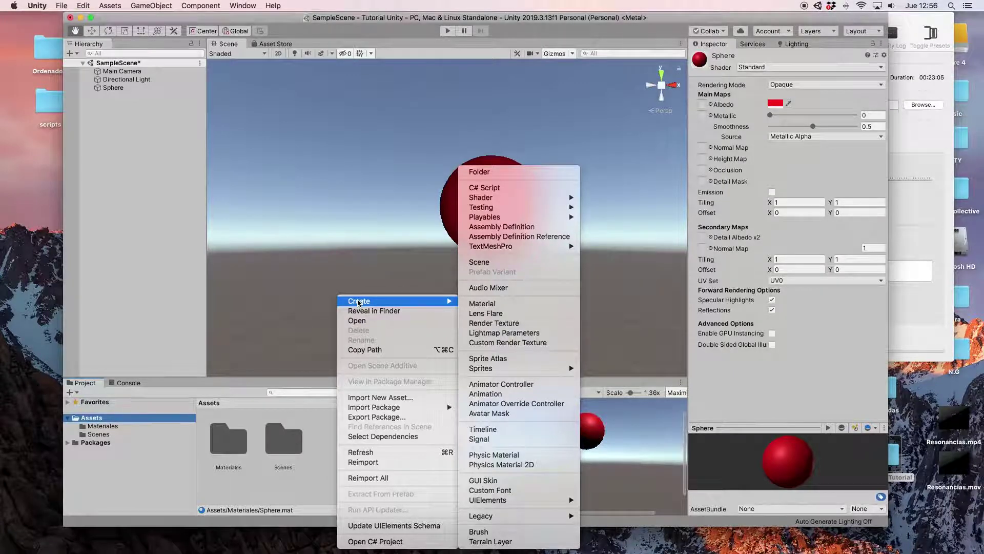
{"action": "left_click", "coordinate": [479, 172]}
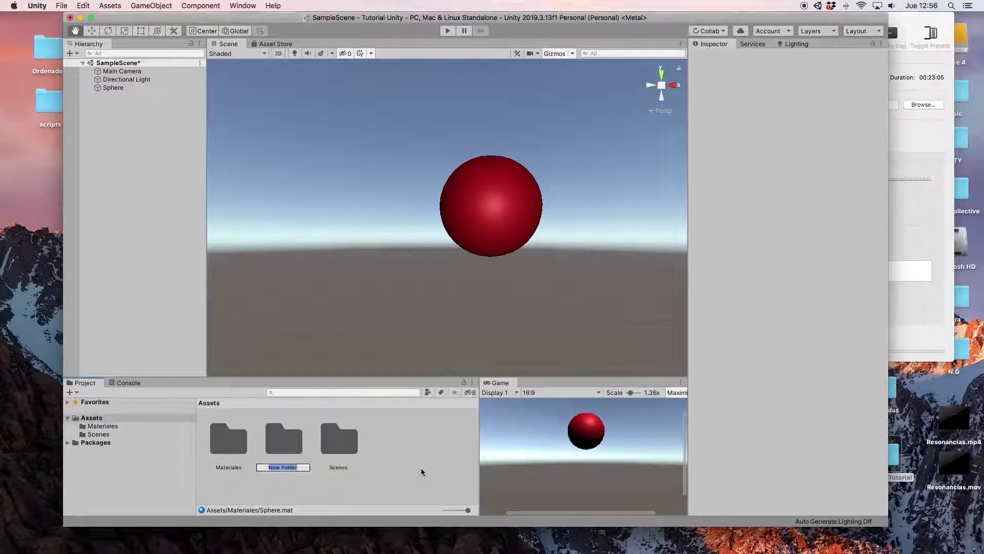
{"action": "type", "text": "Obje"}
{"action": "type", "text": "tos"}
{"action": "key", "text": "Return"}
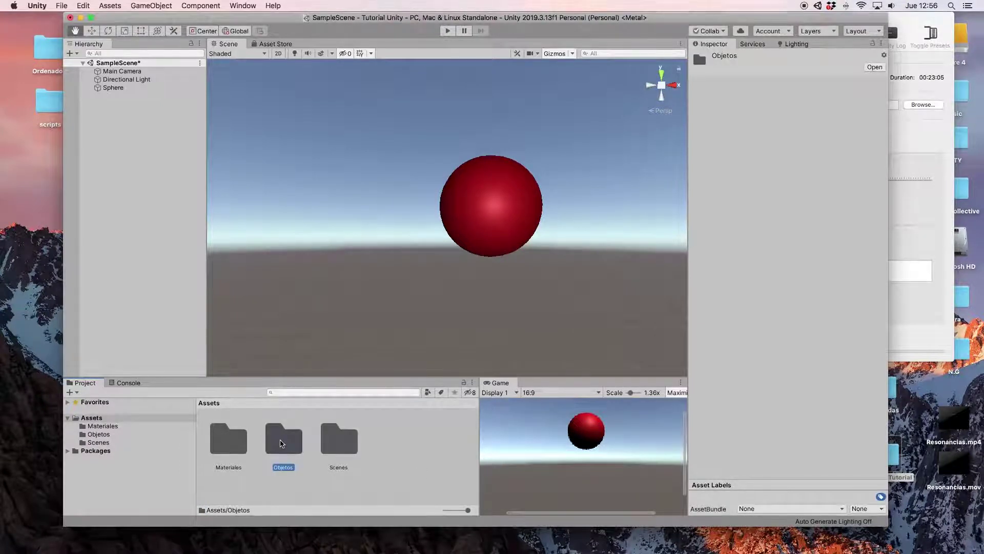
Inside Objetos, create a subfolder named 'Ordenador' and open it
{"action": "left_click", "coordinate": [281, 441]}
{"action": "double_click", "coordinate": [281, 442]}
{"action": "left_click", "coordinate": [279, 440]}
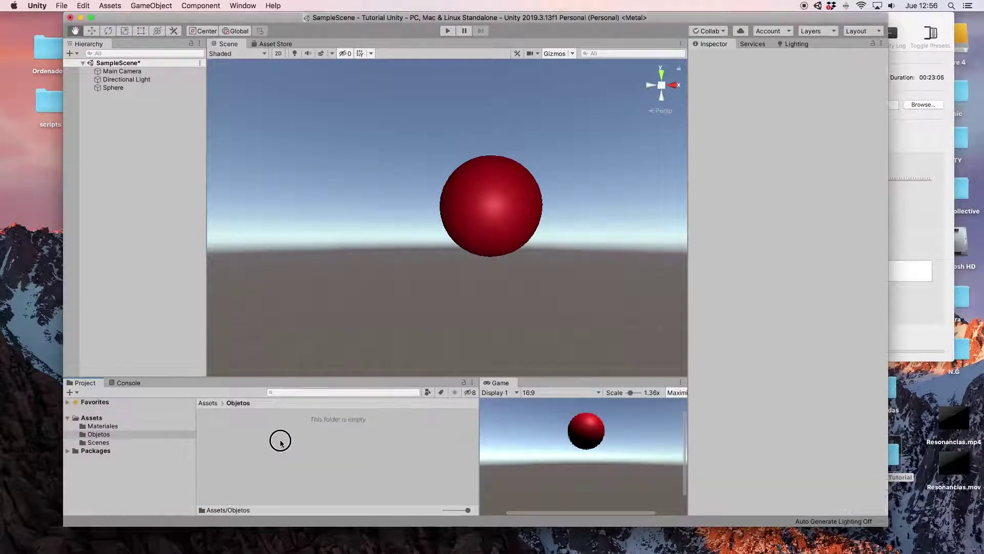
{"action": "left_click", "coordinate": [277, 441]}
{"action": "right_click", "coordinate": [276, 441]}
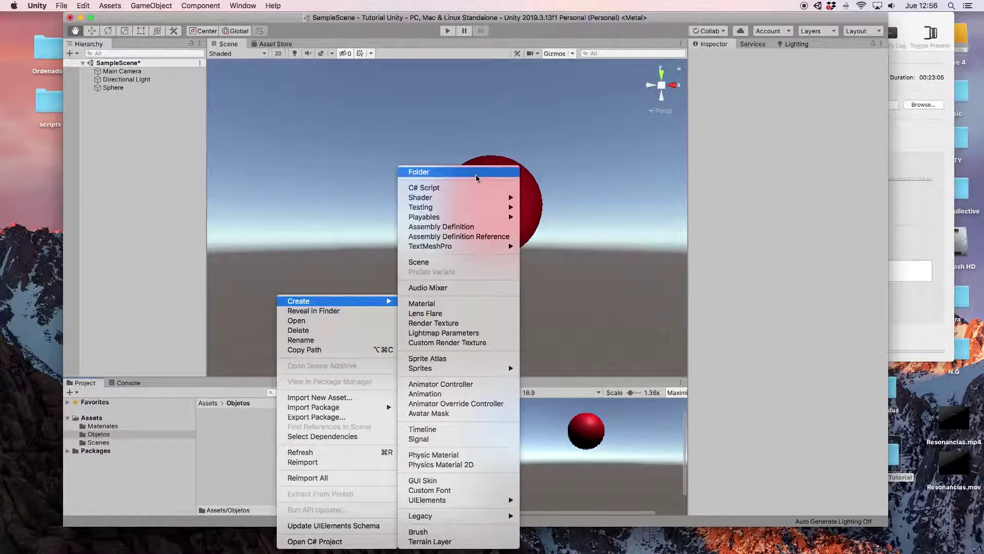
{"action": "left_click", "coordinate": [476, 173]}
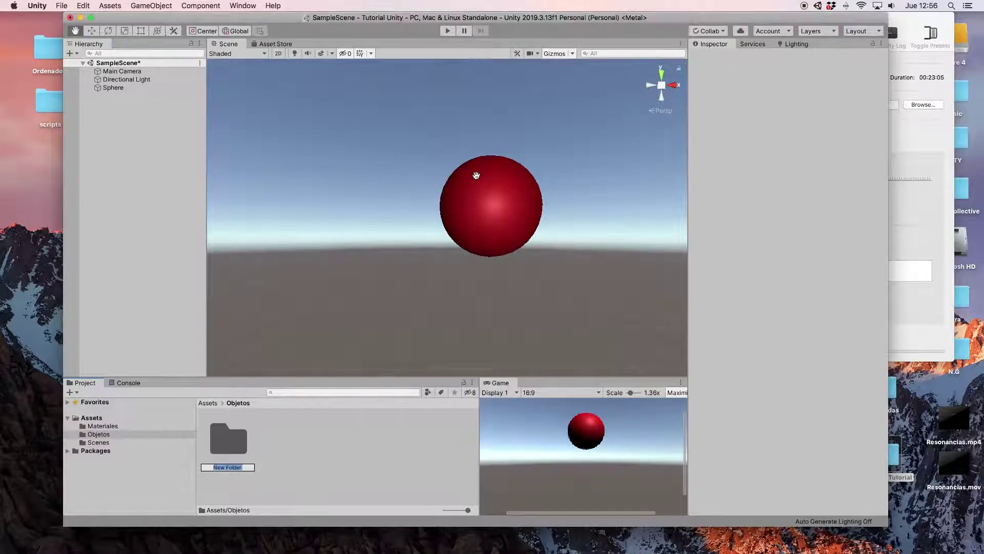
{"action": "type", "text": "Orde"}
{"action": "type", "text": "nador"}
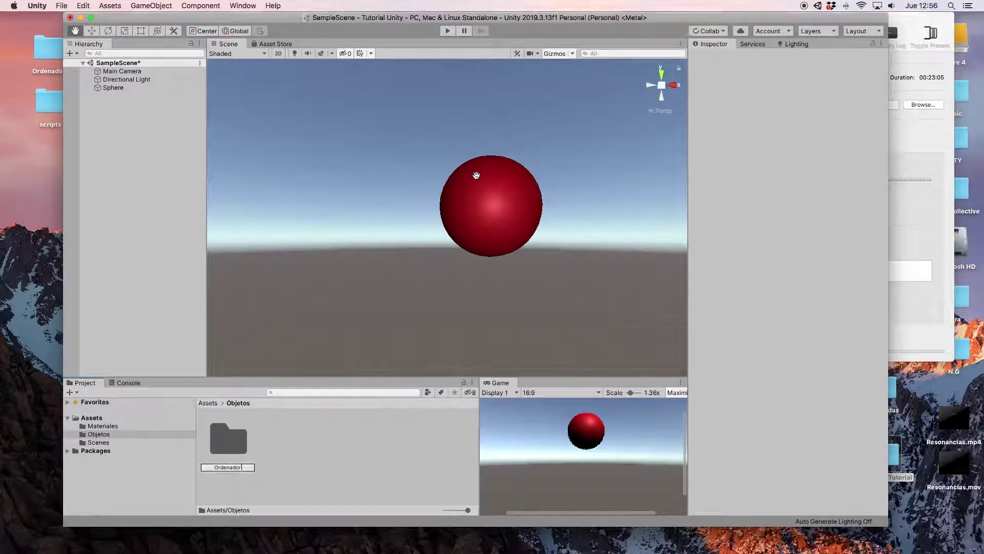
{"action": "key", "text": "Return"}
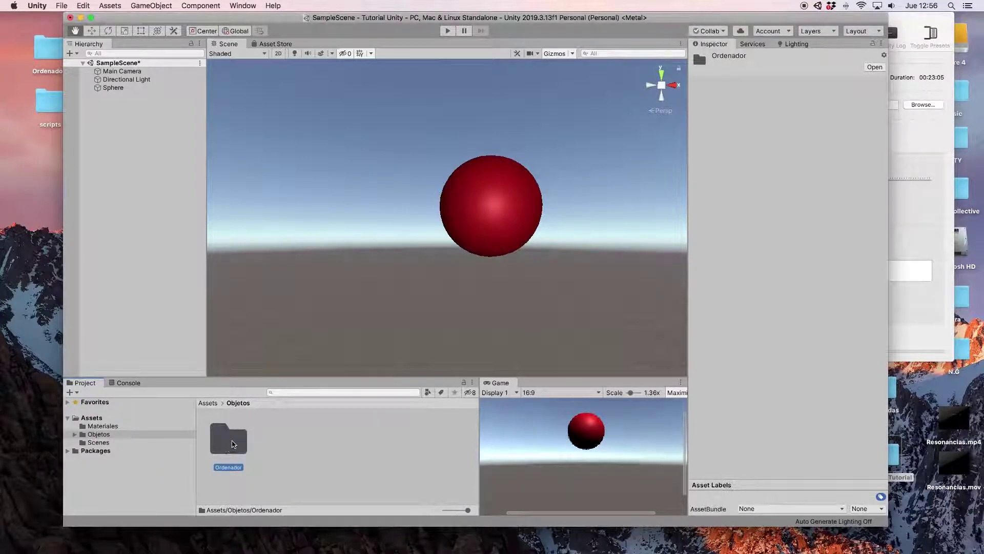
{"action": "double_click", "coordinate": [232, 442]}
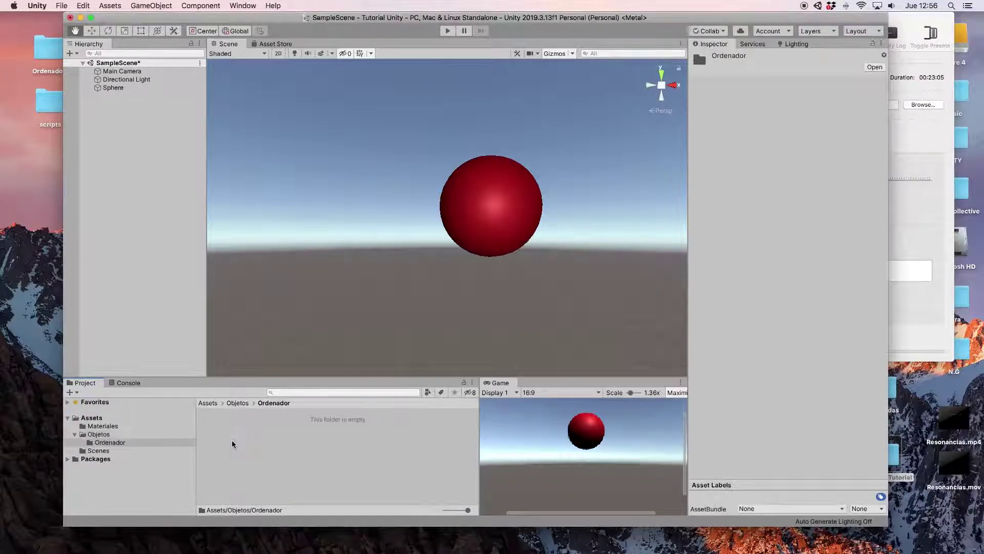
In Finder, rename Objeto1.obj and Objeto1.jpg to Ordenador.obj and Ordenador.jpg
{"action": "double_click", "coordinate": [41, 52]}
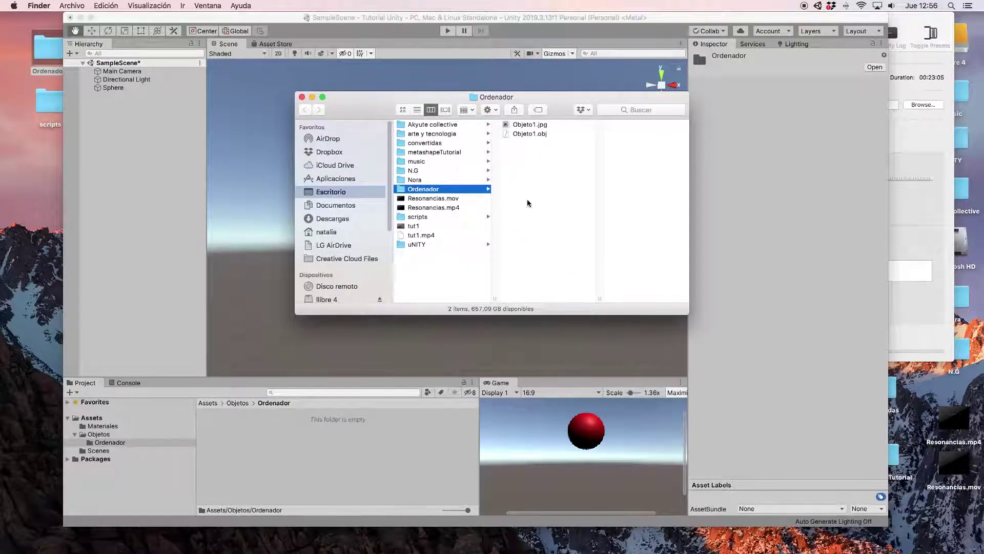
{"action": "left_click", "coordinate": [535, 135]}
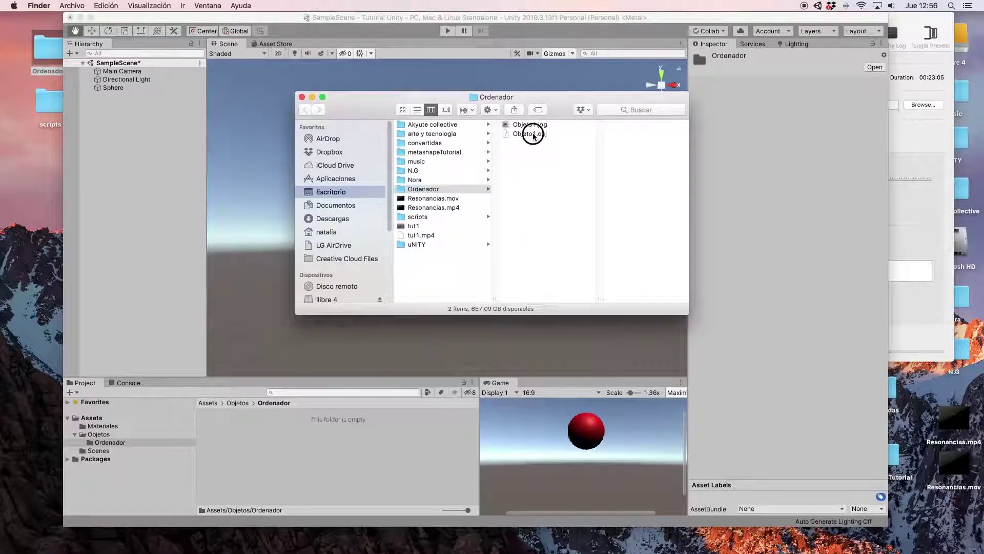
{"action": "left_click", "coordinate": [505, 134]}
{"action": "type", "text": "Or"}
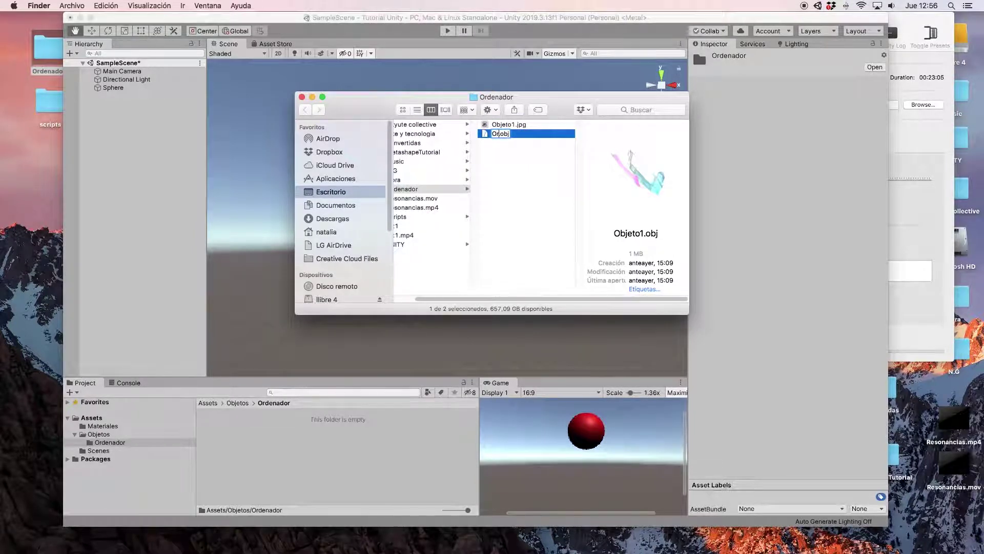
{"action": "type", "text": "denador"}
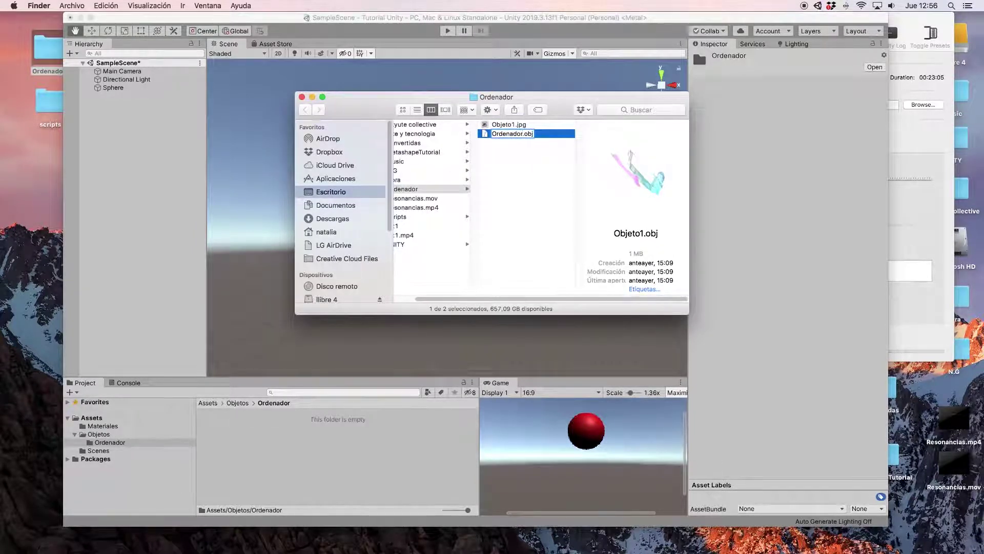
{"action": "key", "text": "Return"}
{"action": "left_click", "coordinate": [513, 125]}
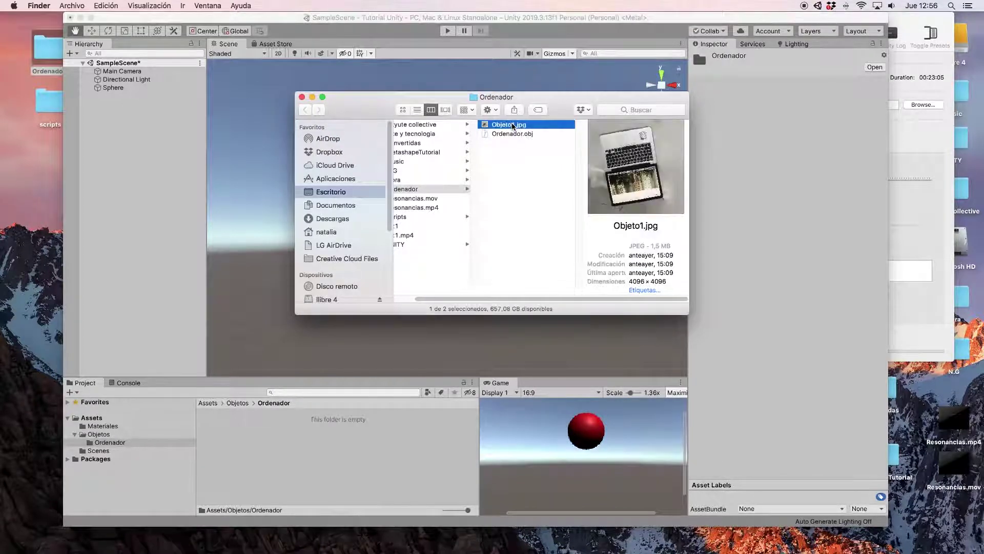
{"action": "key", "text": "Return"}
{"action": "type", "text": "O"}
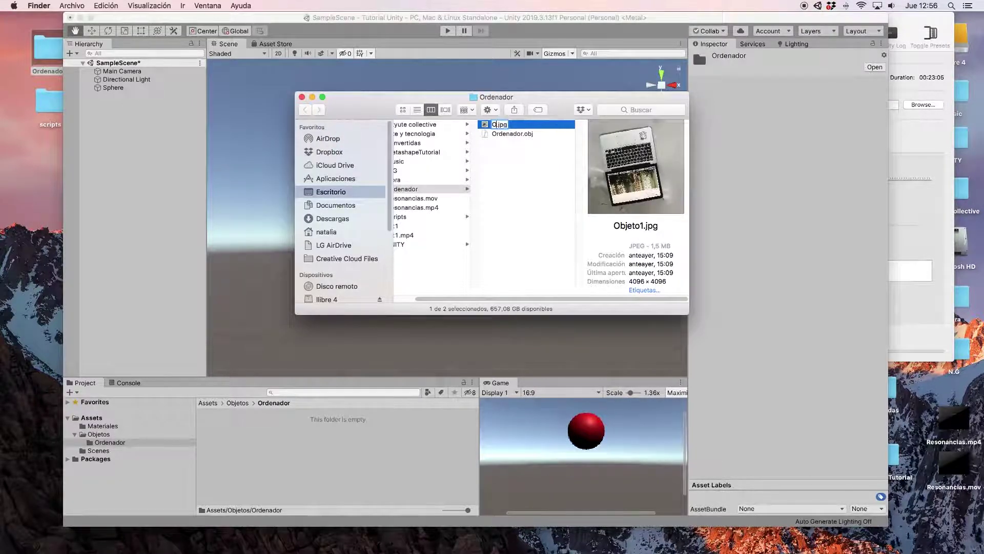
{"action": "type", "text": "rdenador"}
{"action": "key", "text": "Return"}
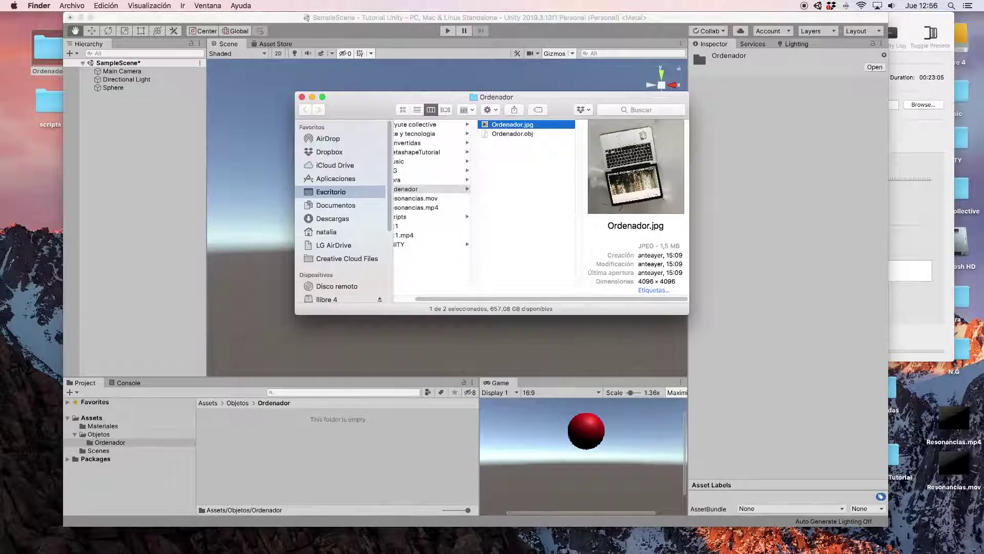
Drag both Ordenador files into Unity's Ordenador assets folder to import them
{"action": "left_click", "coordinate": [518, 133], "text": "shift"}
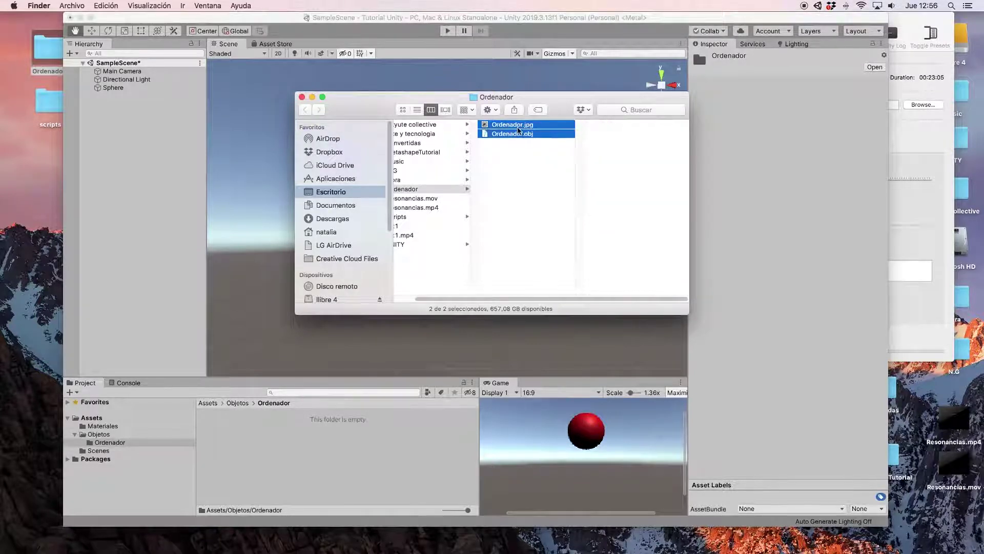
{"action": "left_click_drag", "start_coordinate": [518, 131], "coordinate": [287, 464]}
{"action": "left_click_drag", "start_coordinate": [287, 464], "coordinate": [288, 465]}
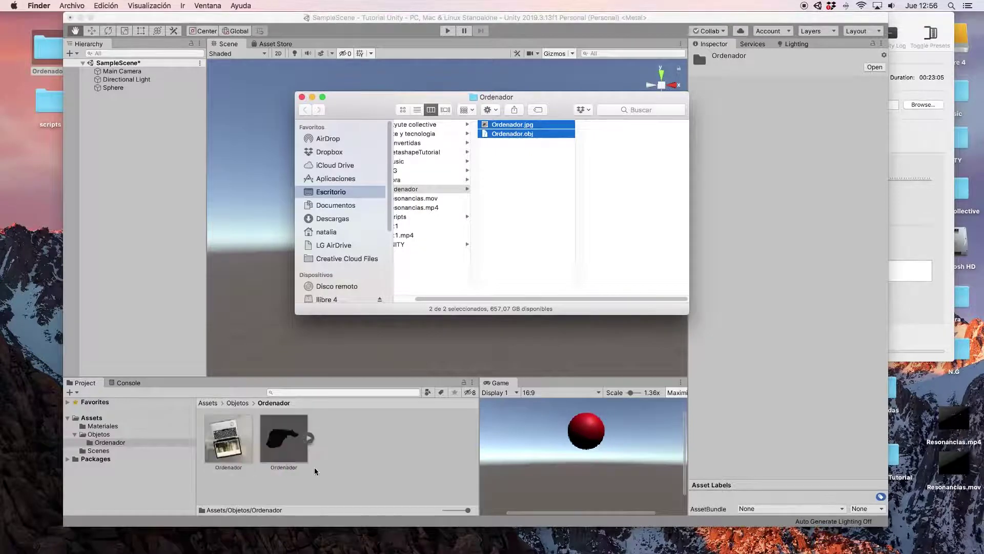
{"action": "left_click", "coordinate": [330, 467]}
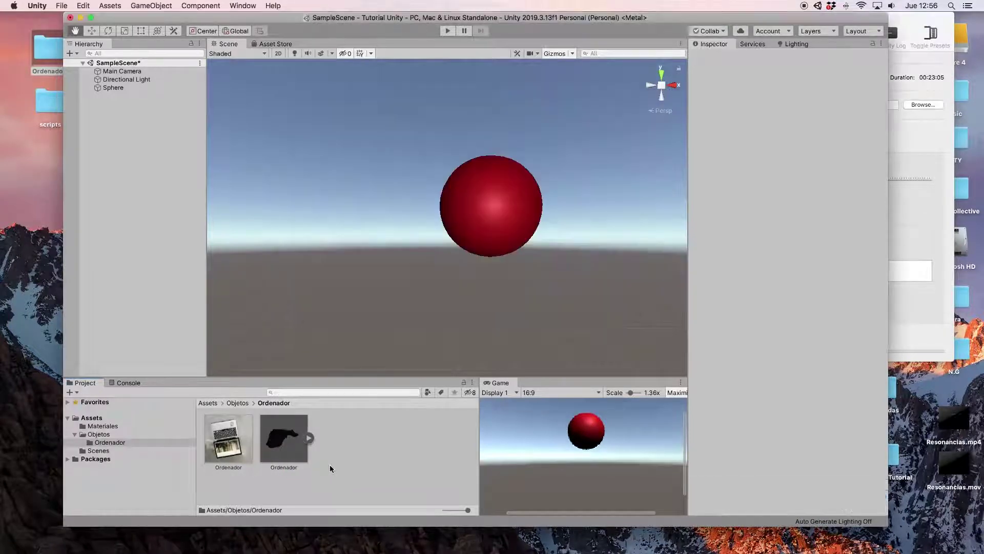
Drag the imported Ordenador model from the Project panel into the Scene view
{"action": "right_click", "coordinate": [346, 444]}
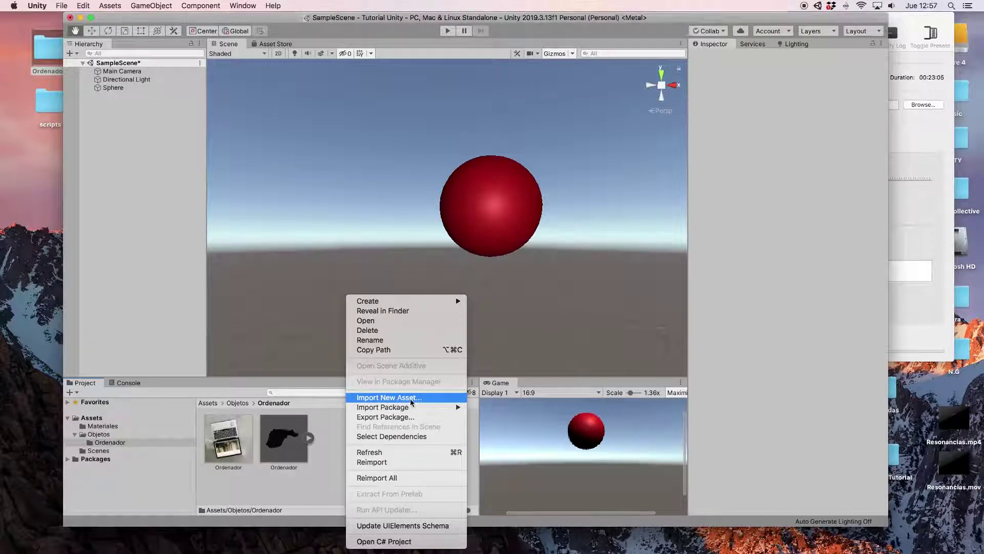
{"action": "left_click", "coordinate": [390, 400]}
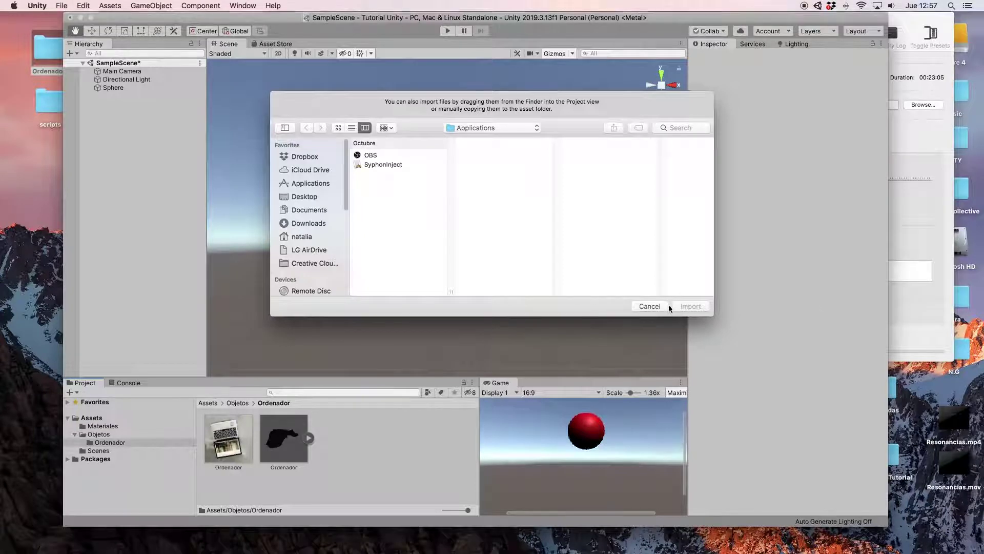
{"action": "left_click", "coordinate": [655, 306]}
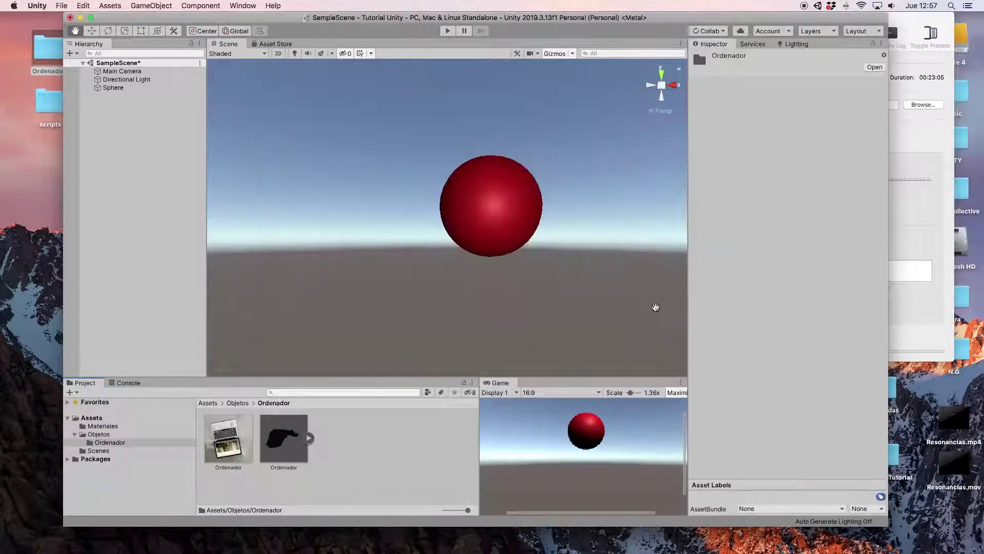
{"action": "left_click", "coordinate": [393, 461]}
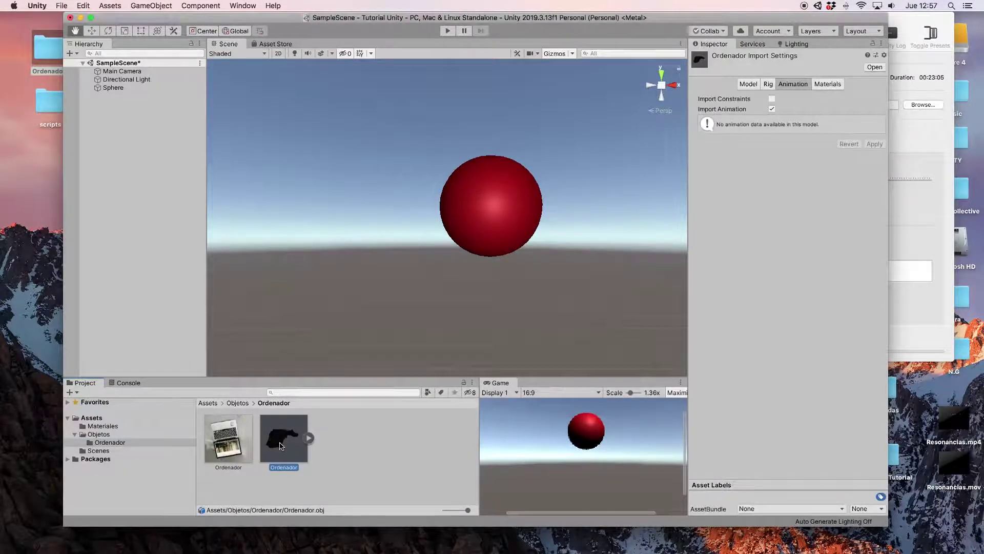
{"action": "left_click_drag", "start_coordinate": [284, 448], "coordinate": [360, 239]}
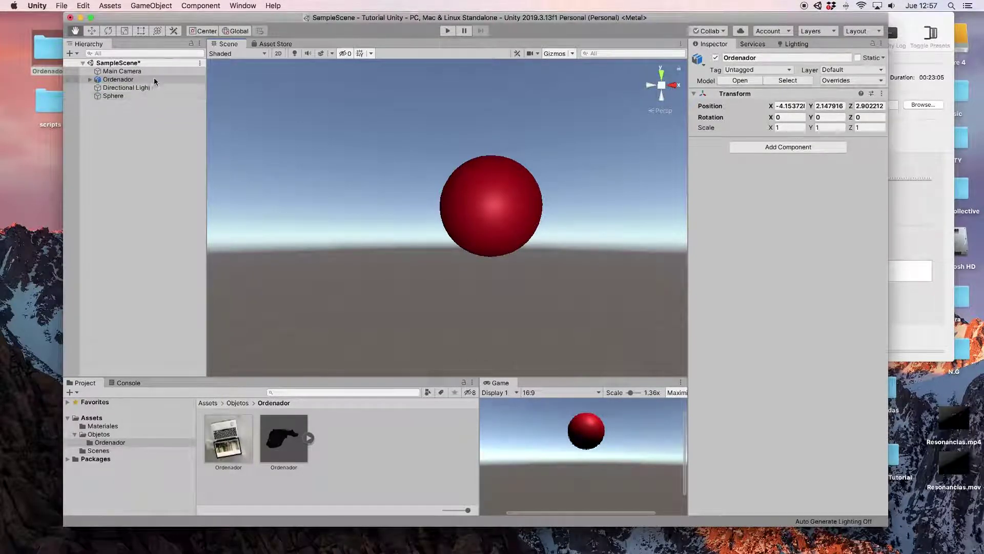
Expand Ordenador, select its 'default' child mesh, and zoom out to bring it into view
{"action": "left_click", "coordinate": [91, 81]}
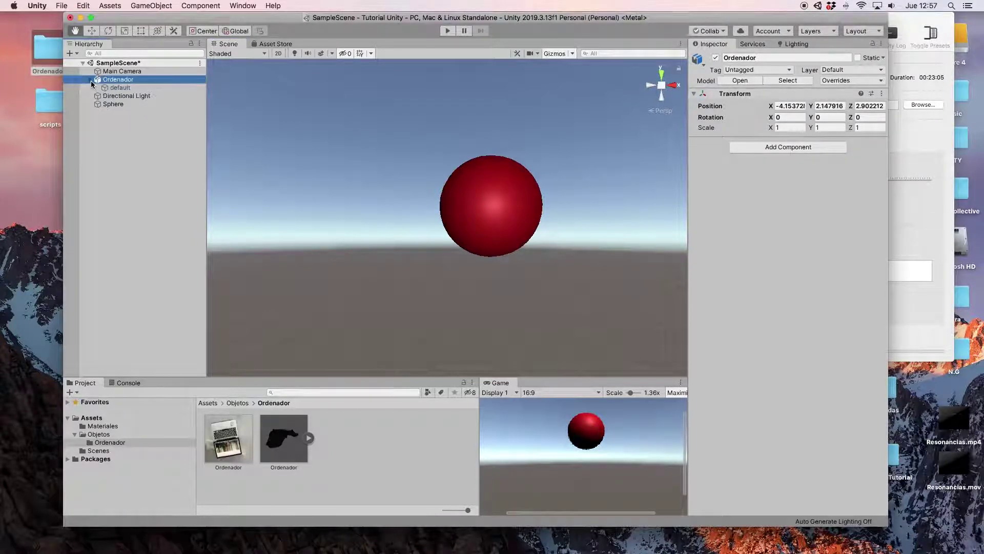
{"action": "left_click", "coordinate": [127, 89]}
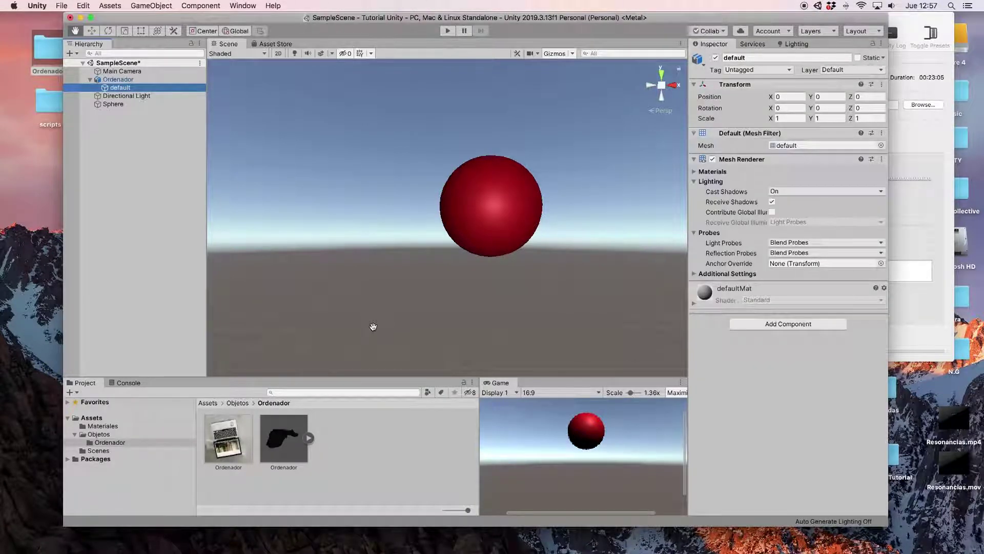
{"action": "scroll", "coordinate": [367, 326], "scroll_direction": "down", "scroll_amount": 3}
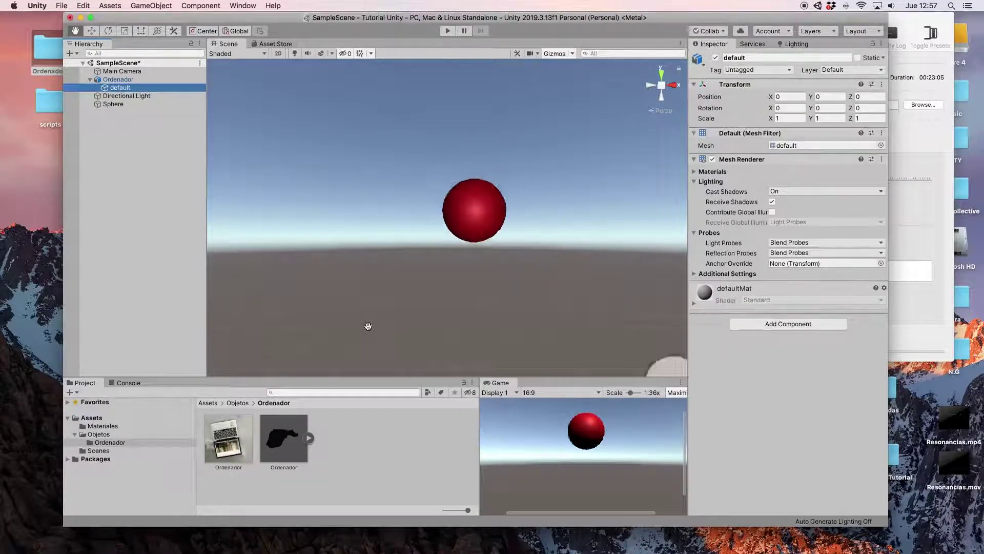
{"action": "scroll", "coordinate": [365, 326], "scroll_direction": "down", "scroll_amount": 1}
{"action": "scroll", "coordinate": [361, 325], "scroll_direction": "down", "scroll_amount": 1}
{"action": "scroll", "coordinate": [359, 325], "scroll_direction": "down", "scroll_amount": 1}
{"action": "scroll", "coordinate": [354, 325], "scroll_direction": "down", "scroll_amount": 1}
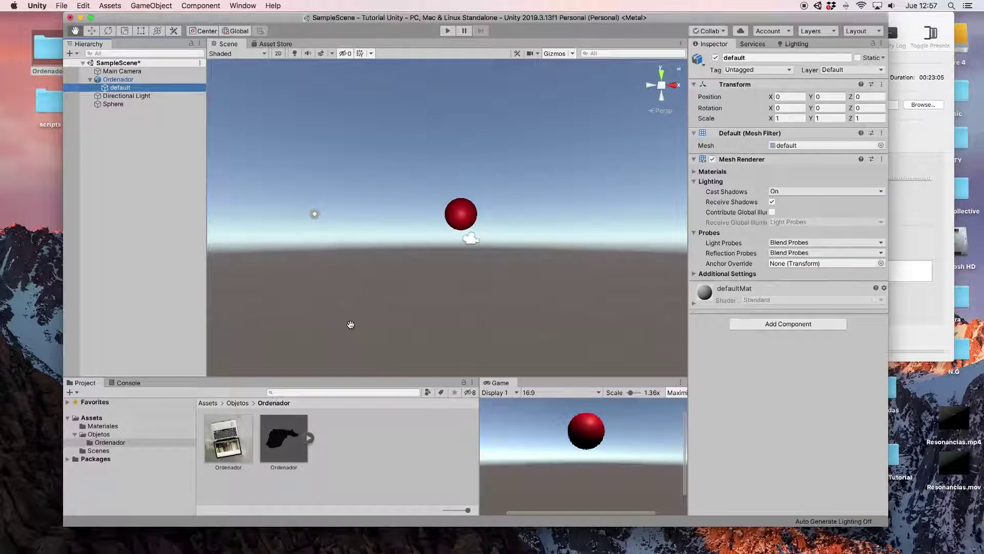
{"action": "scroll", "coordinate": [344, 323], "scroll_direction": "down", "scroll_amount": 1}
{"action": "scroll", "coordinate": [324, 322], "scroll_direction": "down", "scroll_amount": 1}
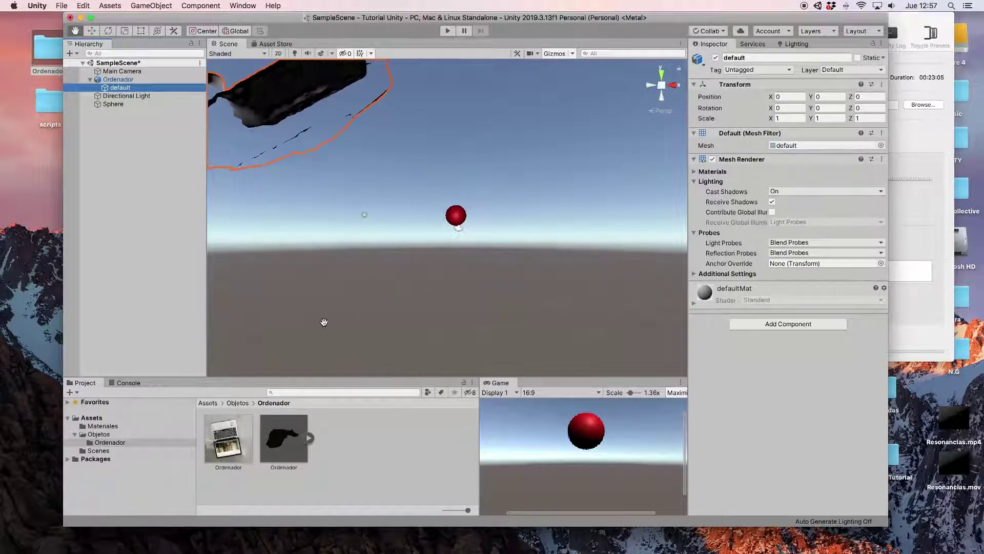
{"action": "scroll", "coordinate": [311, 321], "scroll_direction": "down", "scroll_amount": 1}
{"action": "scroll", "coordinate": [302, 320], "scroll_direction": "down", "scroll_amount": 2}
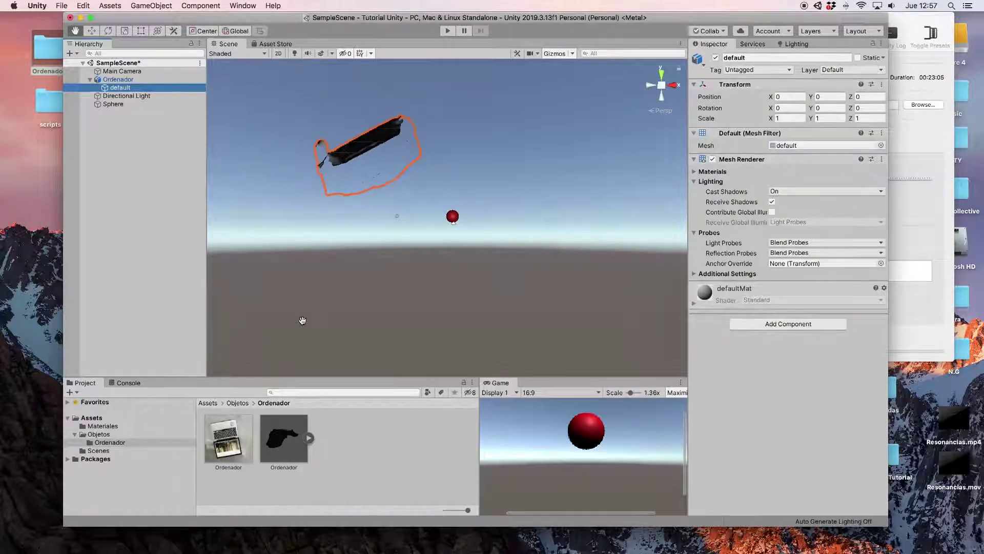
{"action": "scroll", "coordinate": [288, 319], "scroll_direction": "up", "scroll_amount": 1}
{"action": "scroll", "coordinate": [289, 319], "scroll_direction": "up", "scroll_amount": 1}
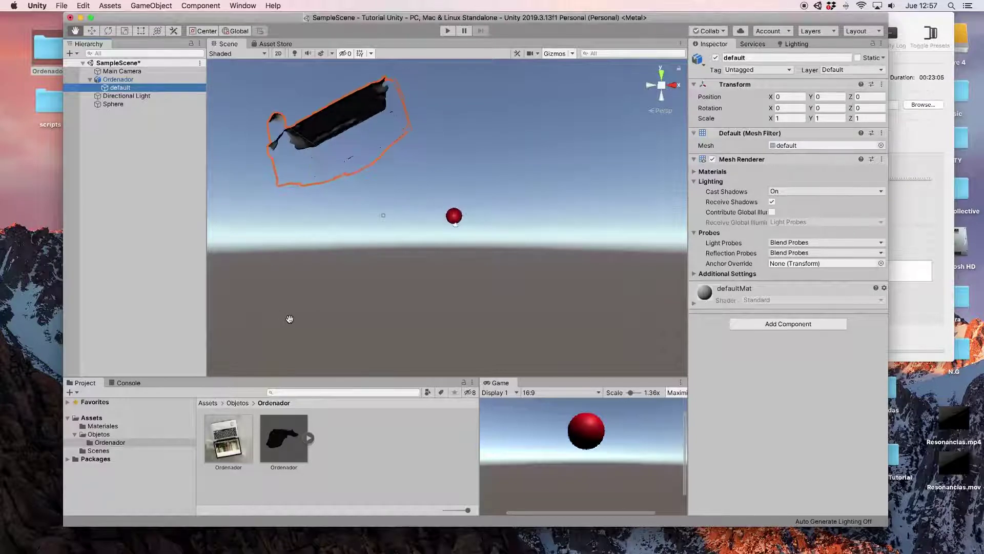
{"action": "scroll", "coordinate": [290, 319], "scroll_direction": "up", "scroll_amount": 1}
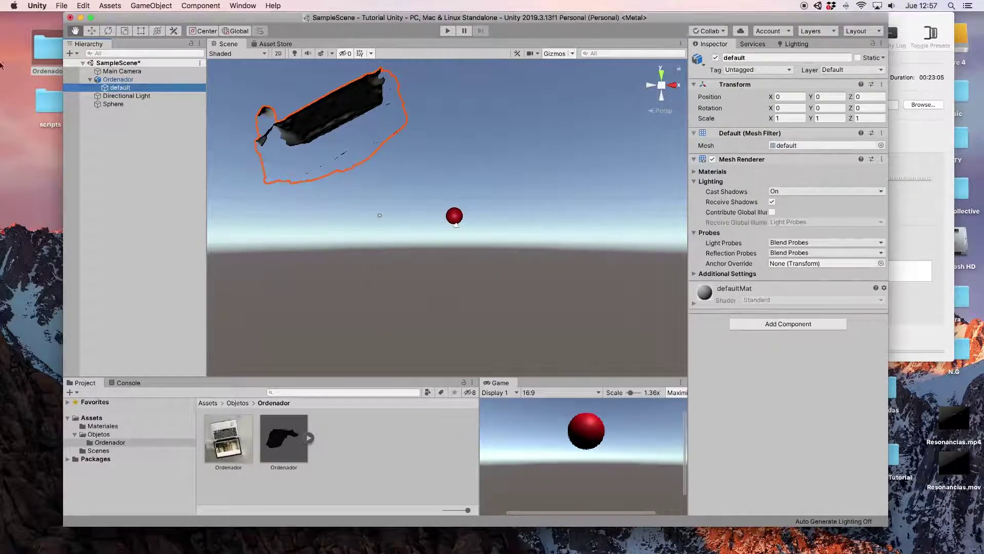
{"action": "left_click", "coordinate": [128, 84]}
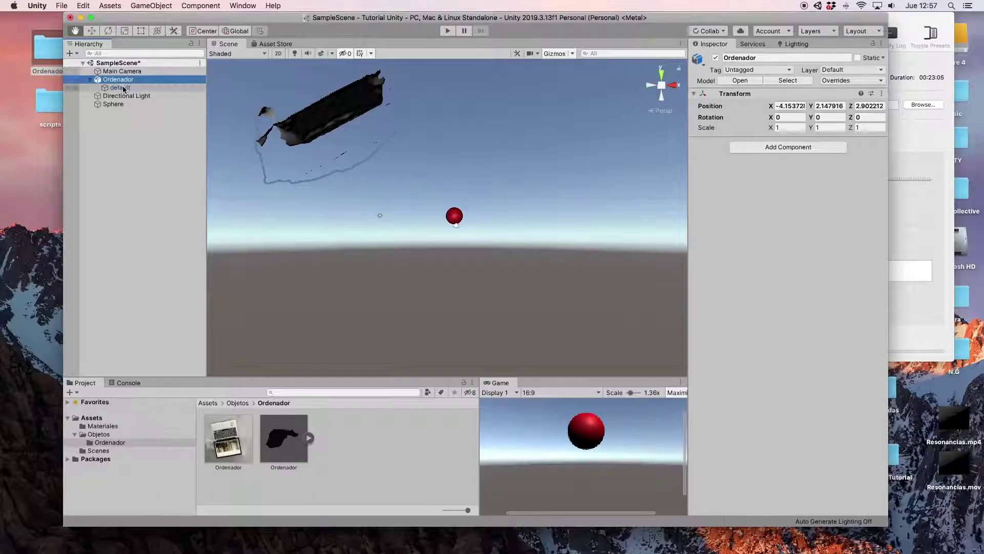
{"action": "left_click", "coordinate": [124, 88]}
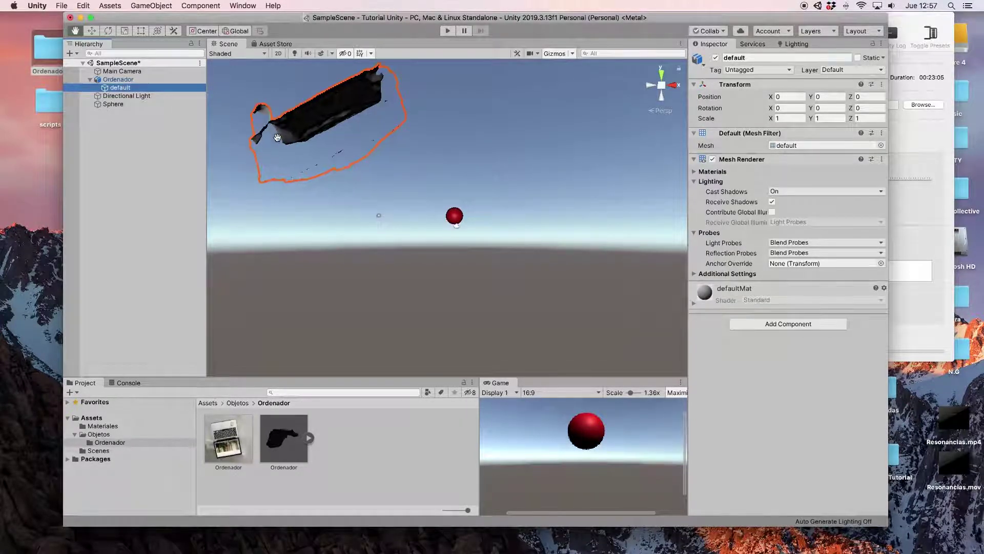
Move the default mesh to position 4.8, -6.2, 43.3 beside the red sphere
{"action": "left_click", "coordinate": [94, 35]}
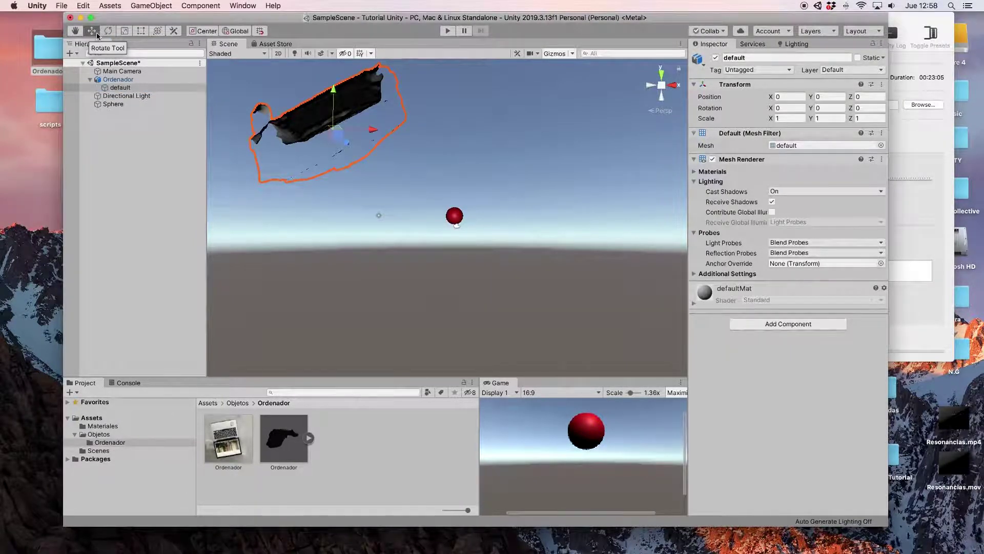
{"action": "mouse_move", "coordinate": [361, 128]}
{"action": "left_mouse_down"}
{"action": "mouse_move", "coordinate": [491, 137]}
{"action": "mouse_move", "coordinate": [423, 255]}
{"action": "left_mouse_up"}
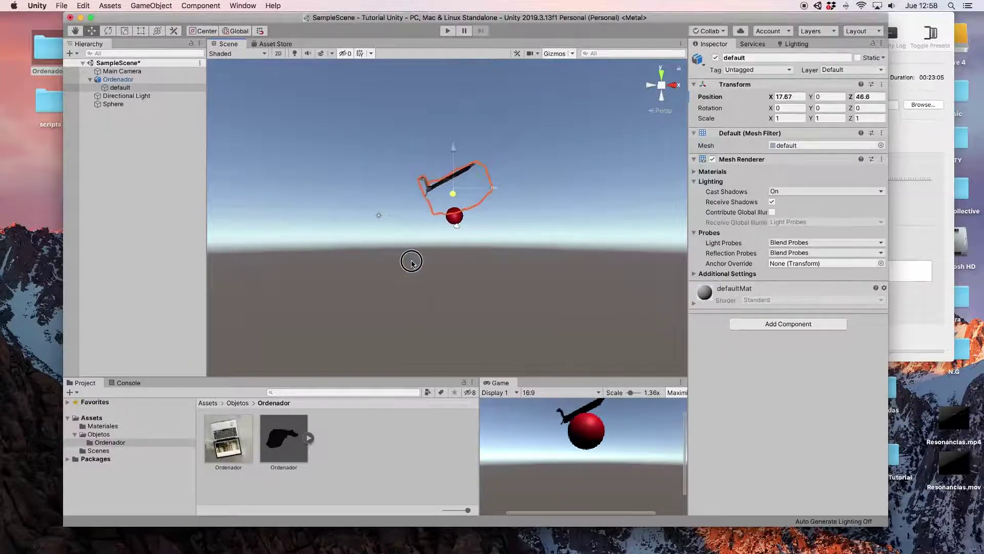
{"action": "left_click_drag", "start_coordinate": [502, 192], "coordinate": [464, 187]}
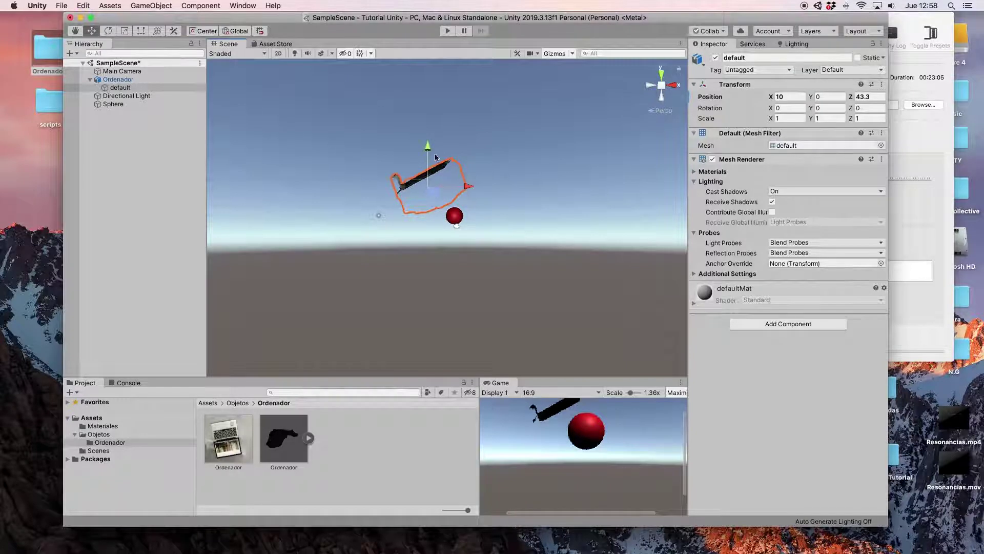
{"action": "left_click_drag", "start_coordinate": [429, 148], "coordinate": [428, 171]}
{"action": "left_click_drag", "start_coordinate": [468, 211], "coordinate": [450, 209]}
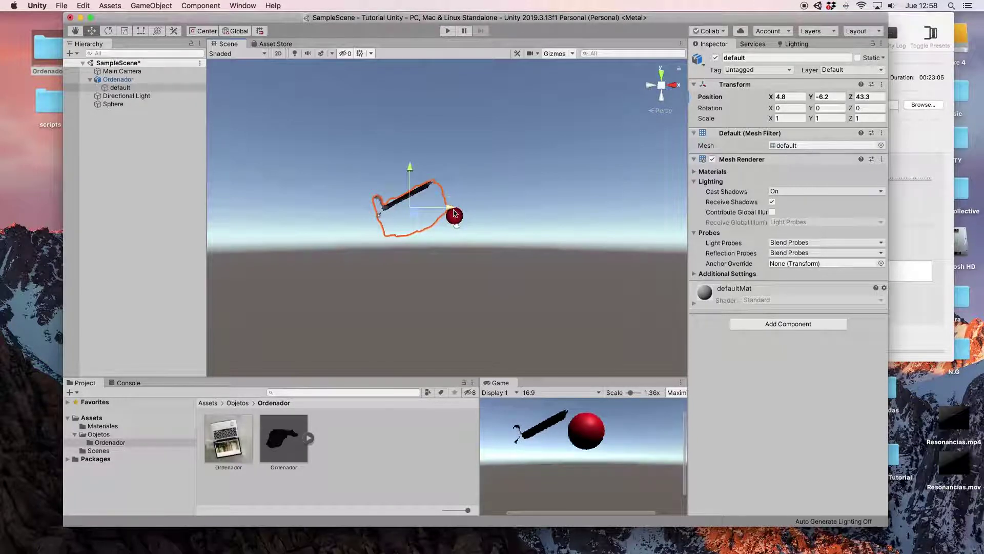
Rotate the computer mesh to about (226.5, 10.5, -191.6) and move it left to X -25.7
{"action": "left_click", "coordinate": [109, 31]}
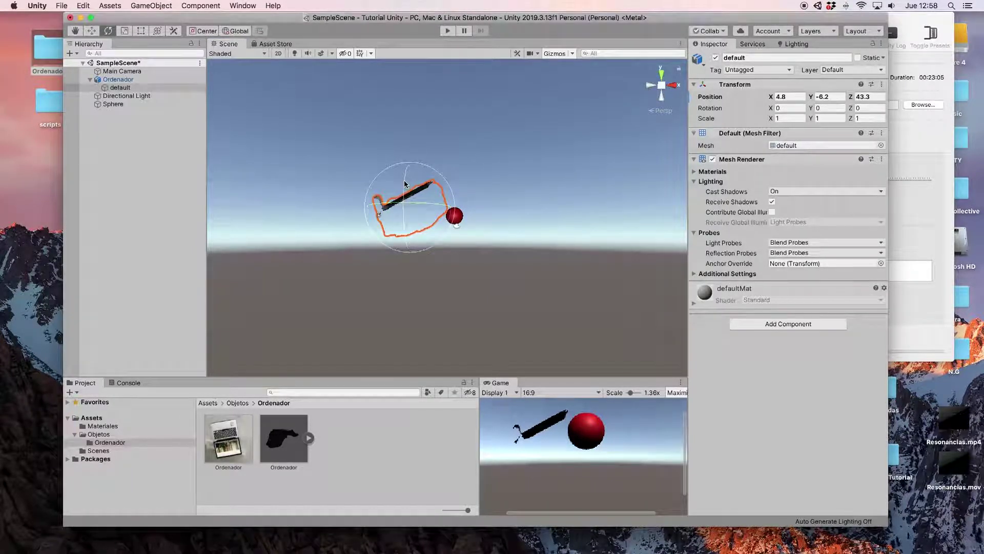
{"action": "mouse_move", "coordinate": [407, 190]}
{"action": "left_mouse_down"}
{"action": "mouse_move", "coordinate": [402, 241]}
{"action": "mouse_move", "coordinate": [341, 269]}
{"action": "left_mouse_up"}
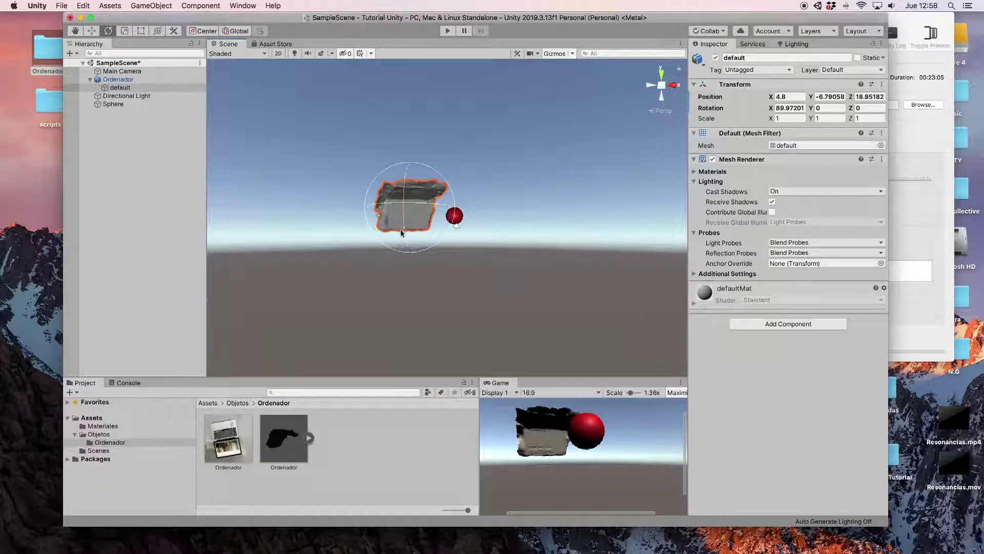
{"action": "left_click_drag", "start_coordinate": [404, 227], "coordinate": [415, 179]}
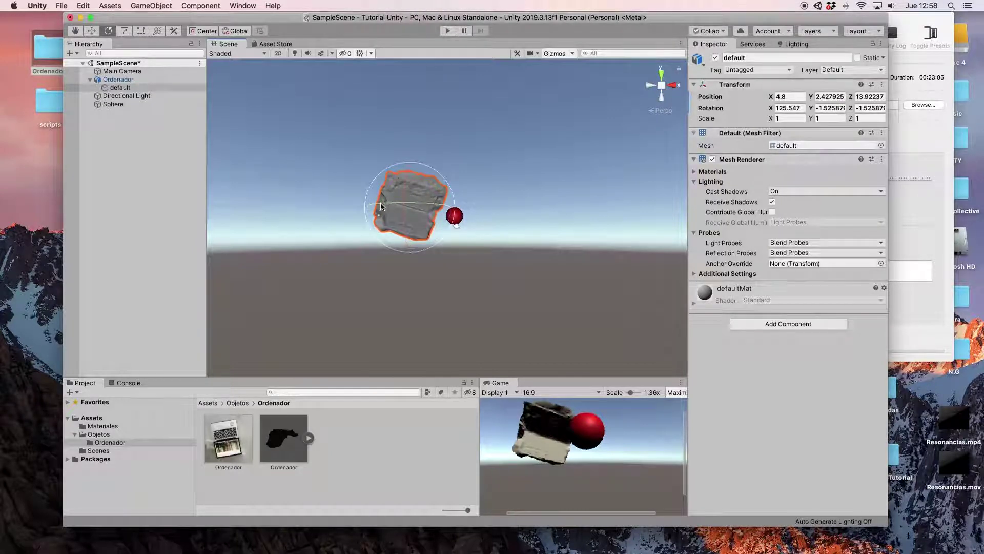
{"action": "mouse_move", "coordinate": [381, 207]}
{"action": "left_mouse_down"}
{"action": "mouse_move", "coordinate": [411, 188]}
{"action": "mouse_move", "coordinate": [340, 229]}
{"action": "mouse_move", "coordinate": [417, 145]}
{"action": "mouse_move", "coordinate": [334, 222]}
{"action": "mouse_move", "coordinate": [372, 176]}
{"action": "mouse_move", "coordinate": [360, 231]}
{"action": "mouse_move", "coordinate": [430, 281]}
{"action": "mouse_move", "coordinate": [406, 275]}
{"action": "mouse_move", "coordinate": [367, 224]}
{"action": "mouse_move", "coordinate": [374, 241]}
{"action": "mouse_move", "coordinate": [485, 255]}
{"action": "mouse_move", "coordinate": [448, 251]}
{"action": "mouse_move", "coordinate": [395, 104]}
{"action": "mouse_move", "coordinate": [358, 246]}
{"action": "mouse_move", "coordinate": [371, 272]}
{"action": "mouse_move", "coordinate": [387, 214]}
{"action": "left_mouse_up"}
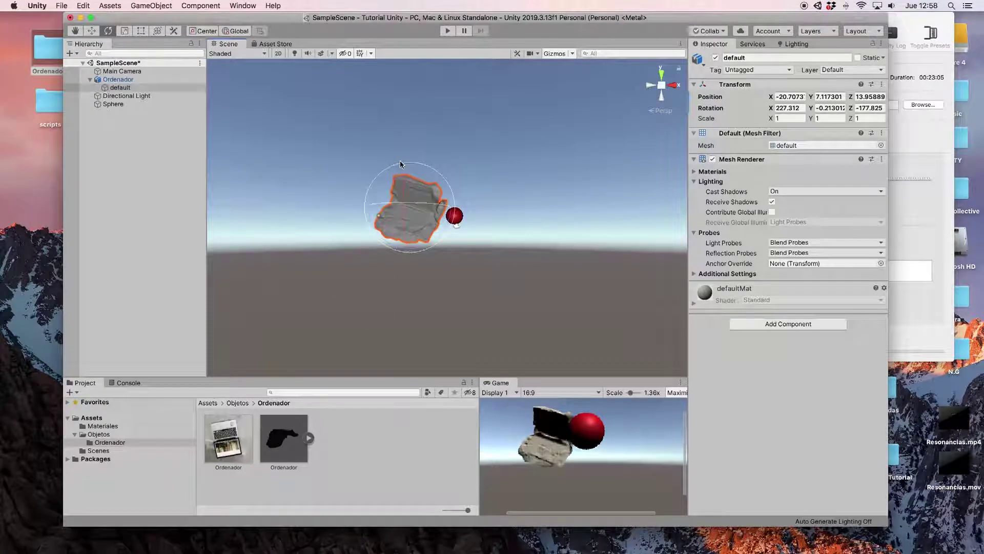
{"action": "left_click_drag", "start_coordinate": [395, 168], "coordinate": [380, 169]}
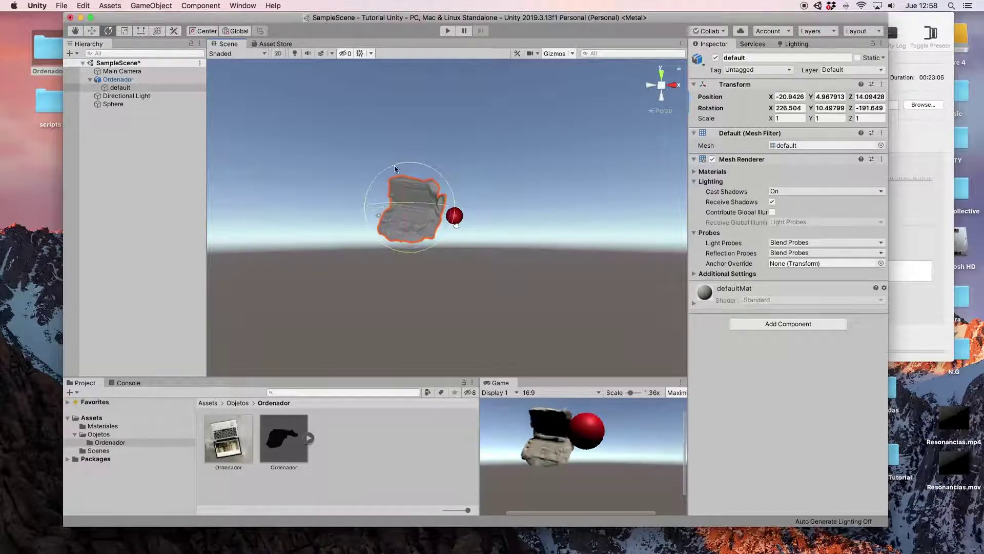
{"action": "left_click", "coordinate": [92, 31]}
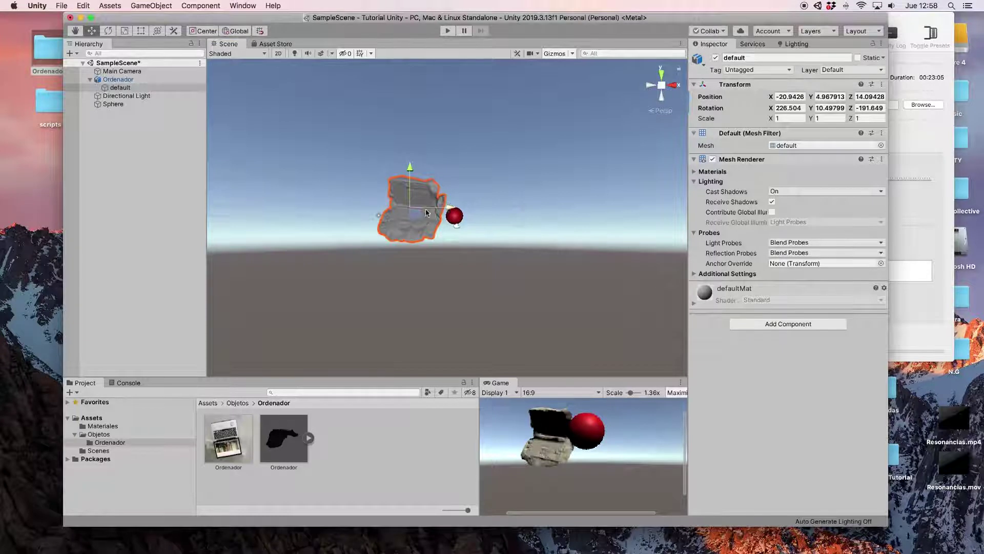
{"action": "left_click_drag", "start_coordinate": [448, 214], "coordinate": [435, 212]}
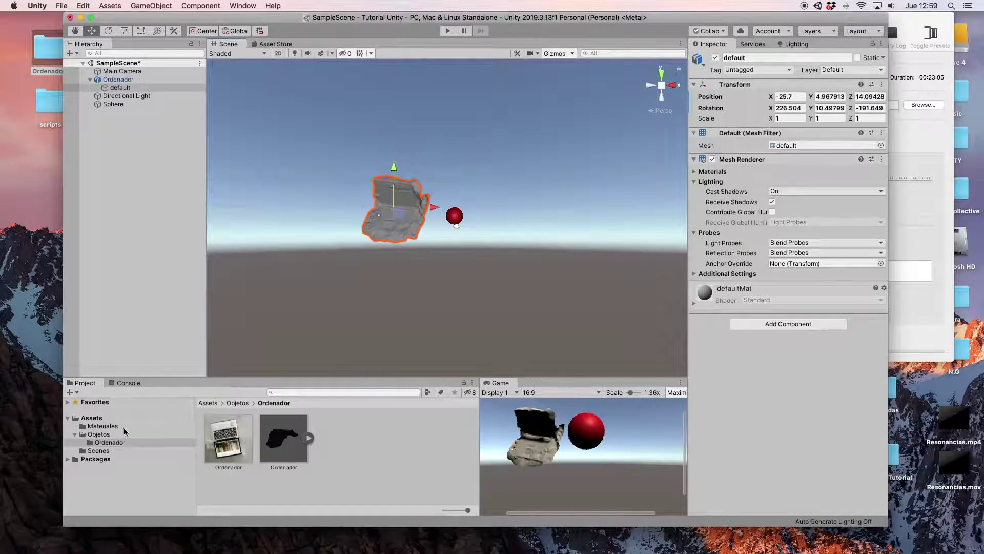
In the Materiales folder, create a Standard material named 'Ordenador'
{"action": "left_click", "coordinate": [93, 418]}
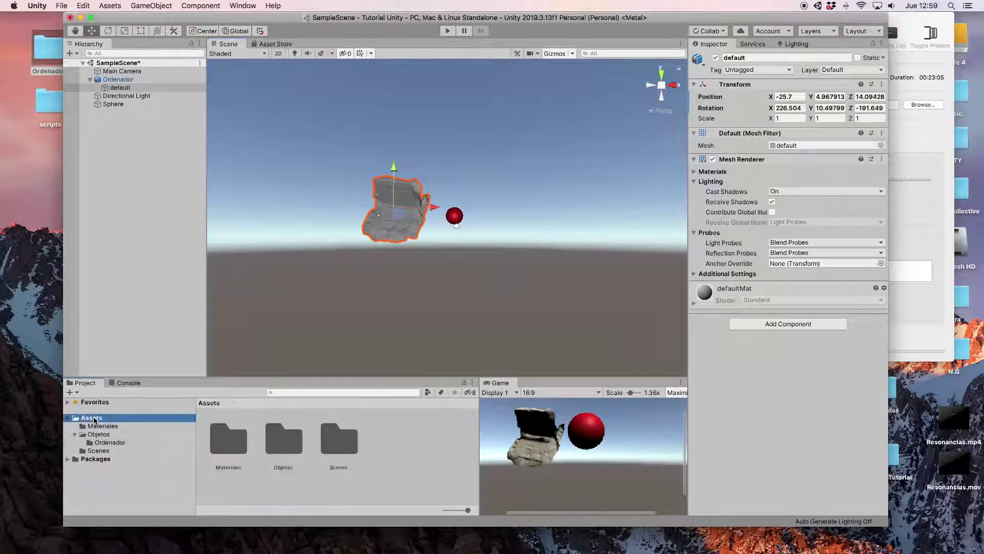
{"action": "double_click", "coordinate": [228, 441]}
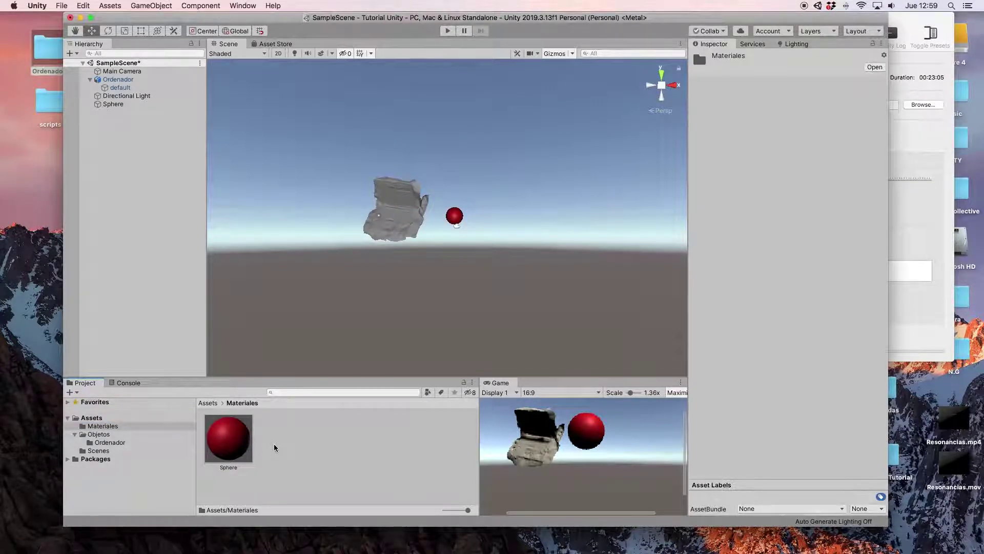
{"action": "right_click", "coordinate": [274, 447]}
{"action": "mouse_move", "coordinate": [382, 306]}
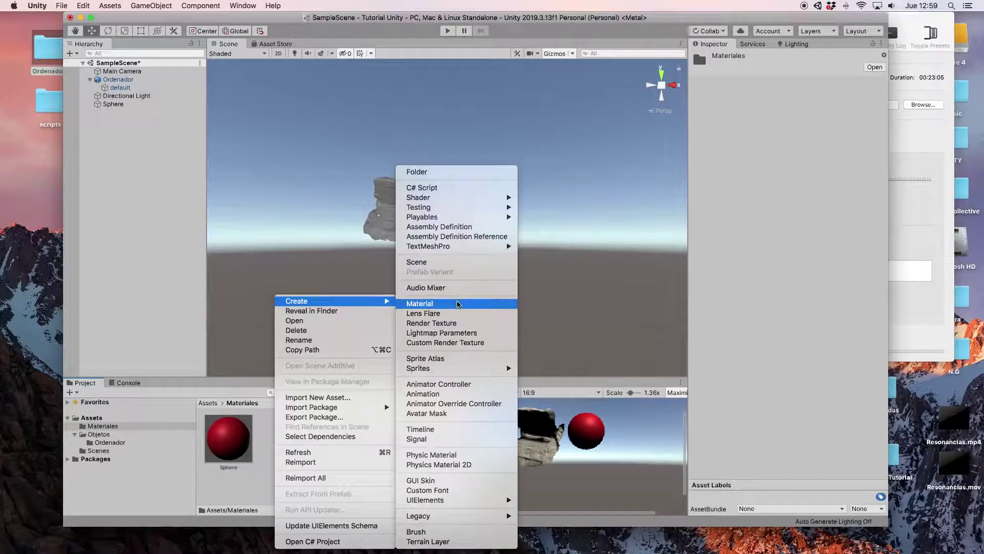
{"action": "left_click", "coordinate": [419, 303]}
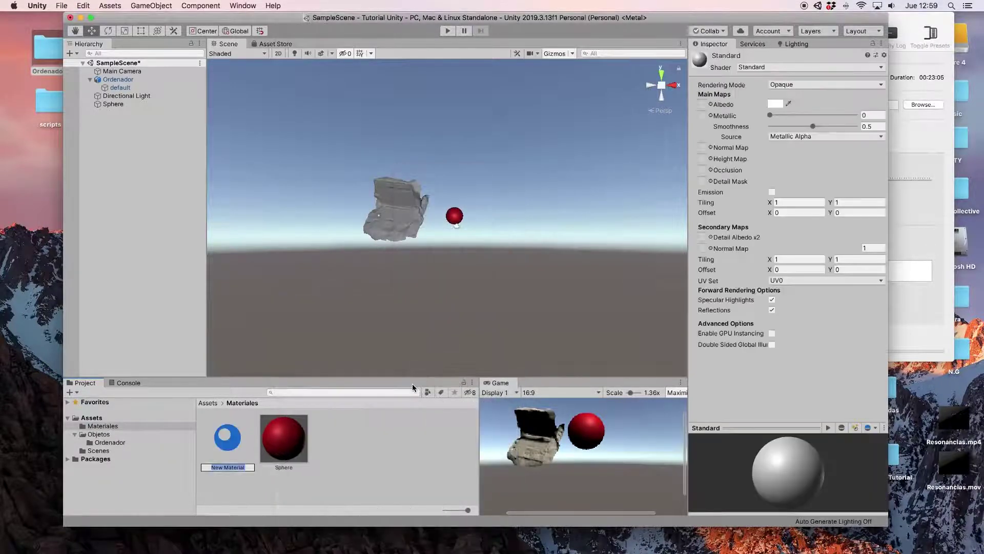
{"action": "type", "text": "Orden"}
{"action": "type", "text": "ador"}
{"action": "key", "text": "Return"}
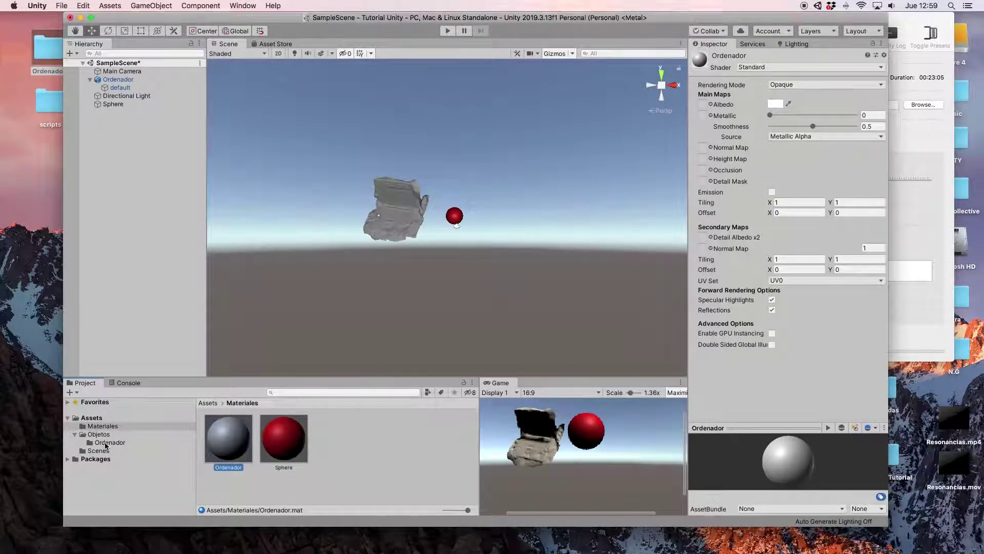
Put the Ordenador laptop photo in the Ordenador material's Albedo slot, then drag the material onto the laptop model
{"action": "left_click", "coordinate": [106, 443]}
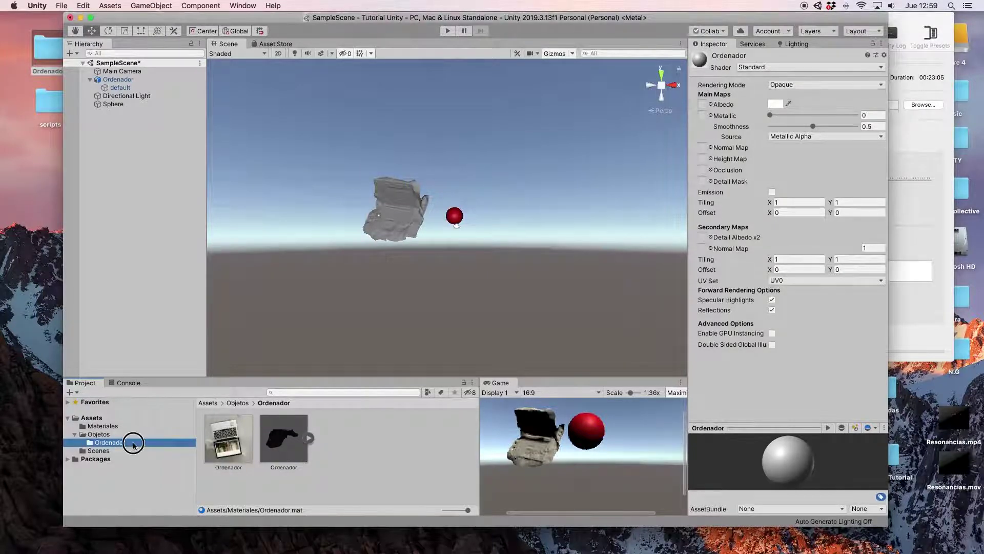
{"action": "left_click", "coordinate": [239, 441]}
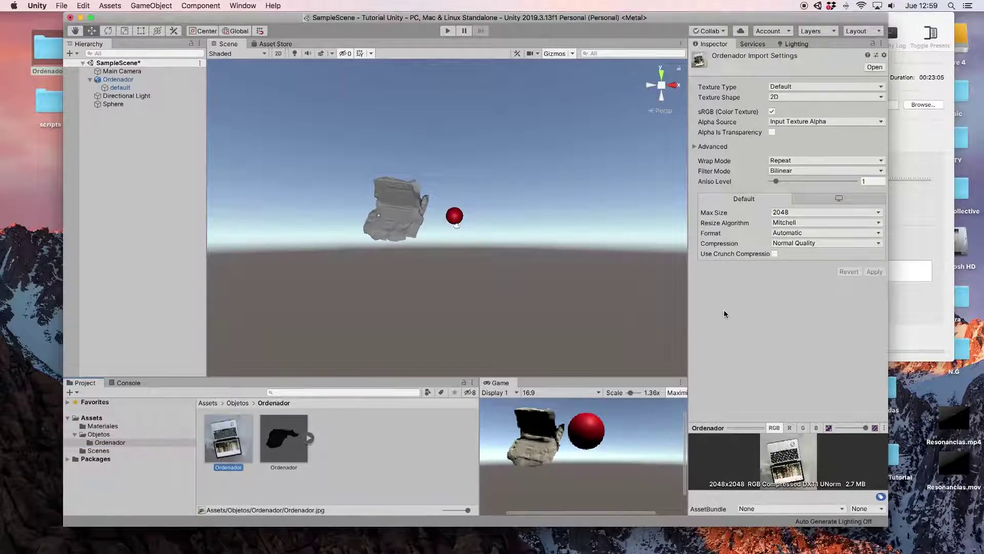
{"action": "left_click", "coordinate": [102, 427]}
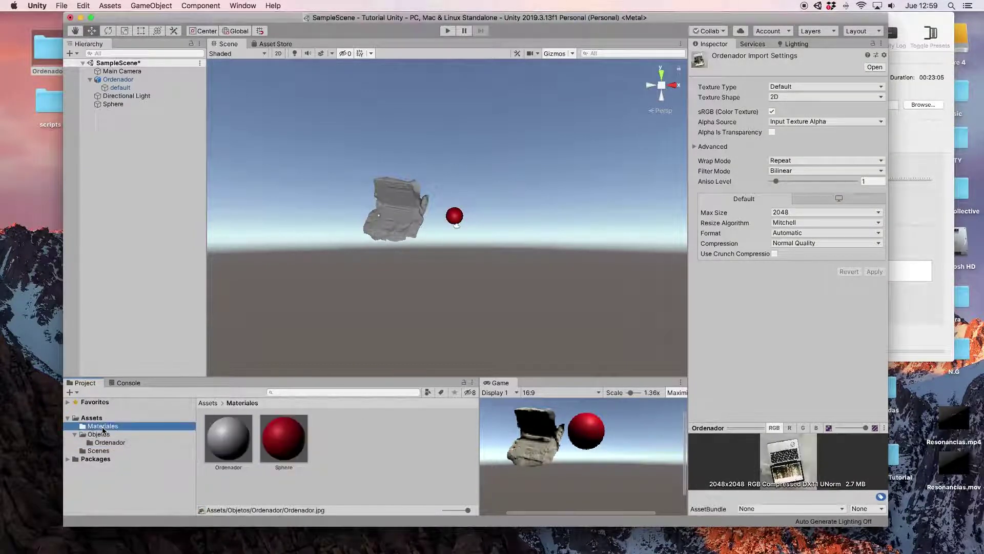
{"action": "left_click", "coordinate": [227, 439]}
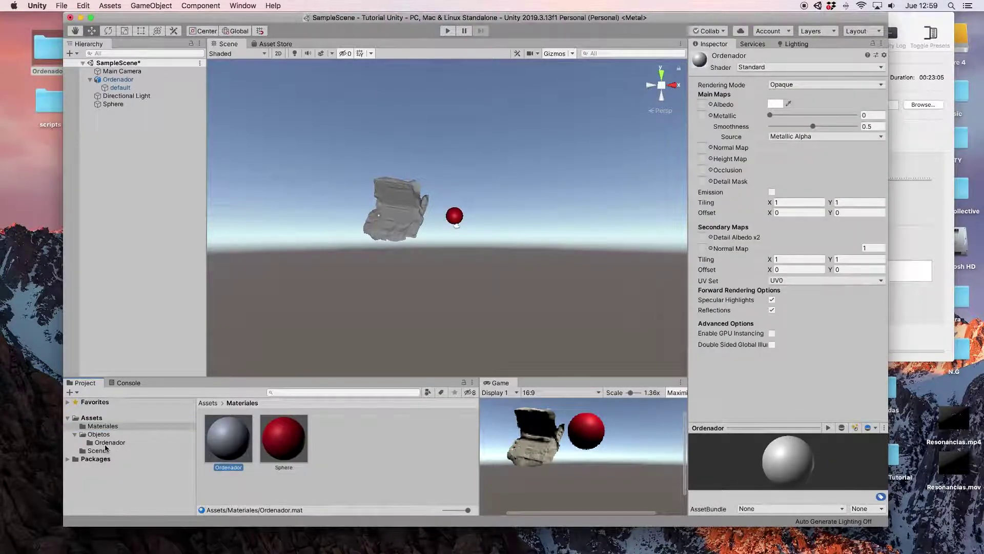
{"action": "left_click", "coordinate": [105, 443]}
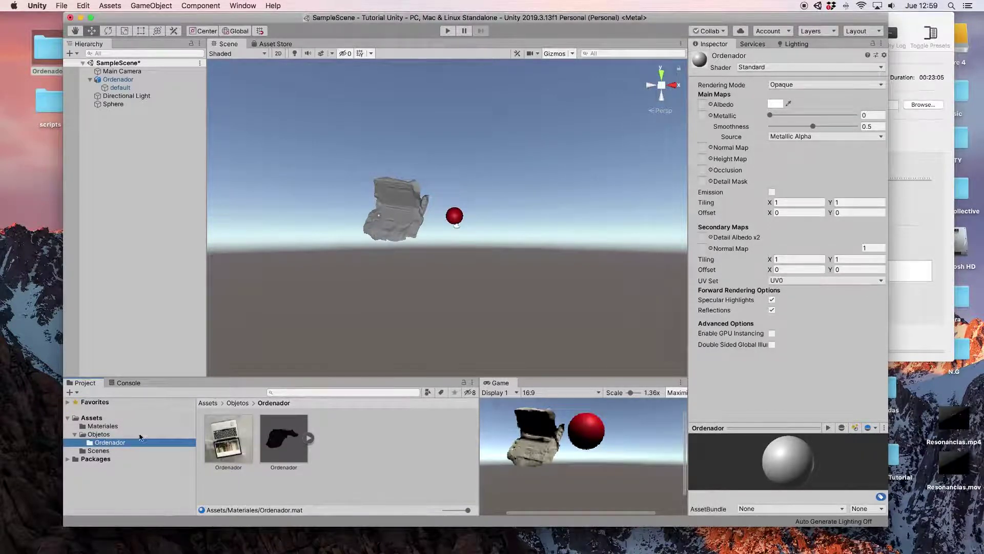
{"action": "left_click", "coordinate": [227, 442]}
{"action": "mouse_move", "coordinate": [227, 442]}
{"action": "left_mouse_down"}
{"action": "mouse_move", "coordinate": [378, 351]}
{"action": "mouse_move", "coordinate": [703, 106]}
{"action": "left_mouse_up"}
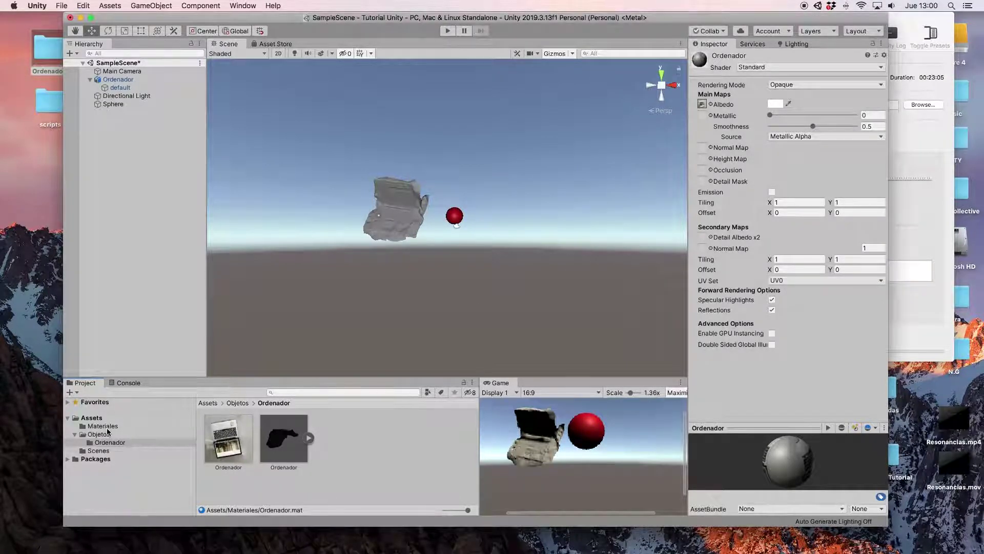
{"action": "left_click", "coordinate": [104, 426]}
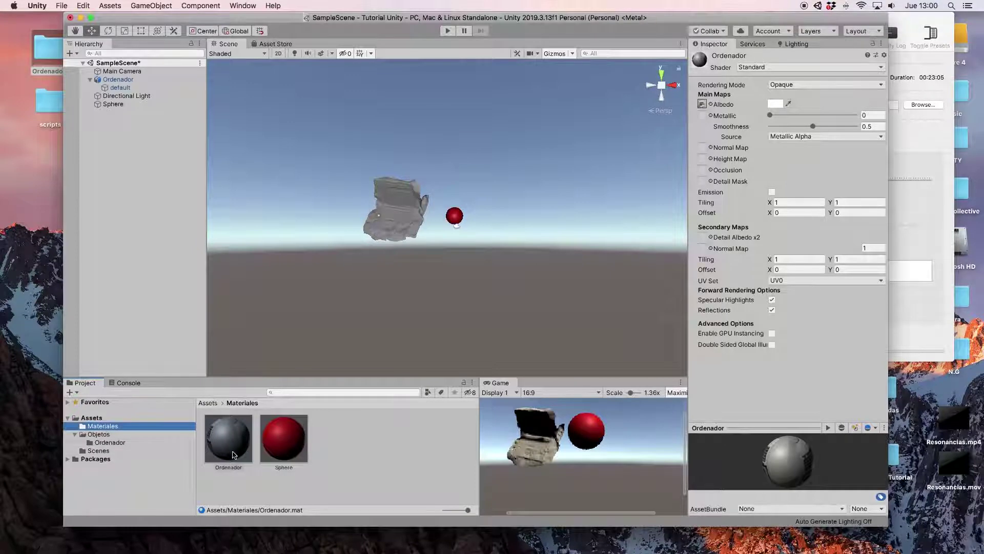
{"action": "left_click_drag", "start_coordinate": [229, 454], "coordinate": [381, 235]}
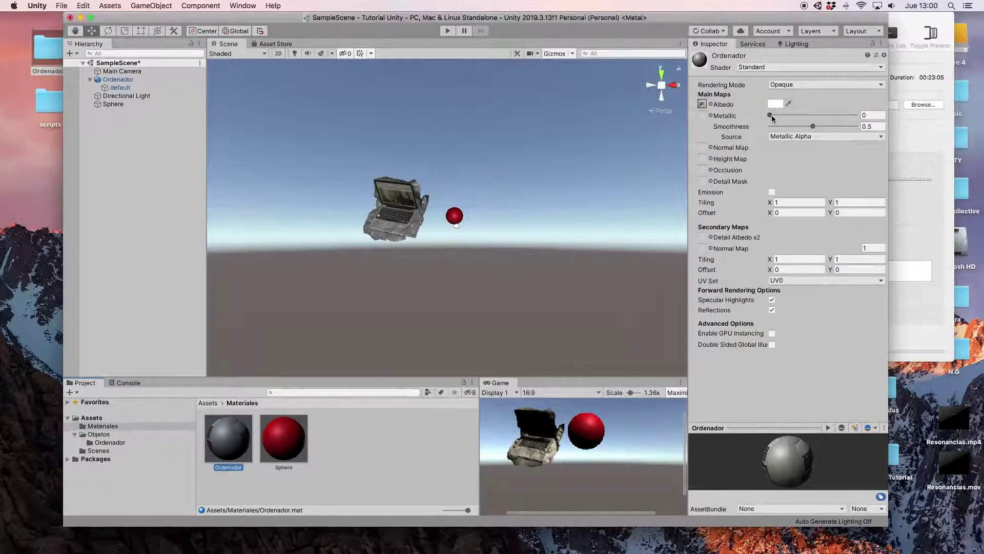
Drag the Ordenador material's Metallic slider up to 0.066
{"action": "mouse_move", "coordinate": [777, 117]}
{"action": "left_mouse_down"}
{"action": "mouse_move", "coordinate": [860, 127]}
{"action": "mouse_move", "coordinate": [811, 127]}
{"action": "left_mouse_up"}
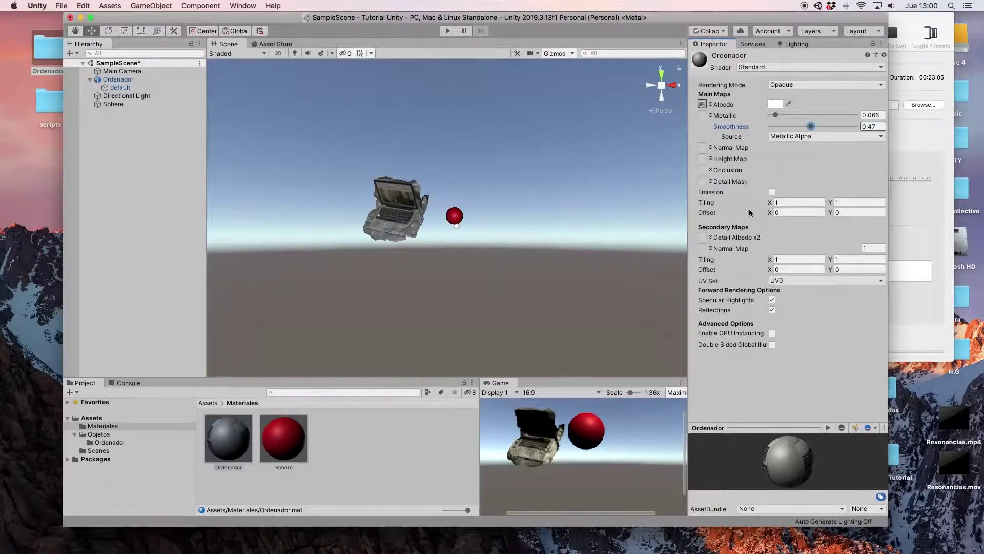
Load the magohart.com conferenciaakyute page in Firefox and scroll down to the NormalMap Online link
{"action": "mouse_move", "coordinate": [271, 551]}
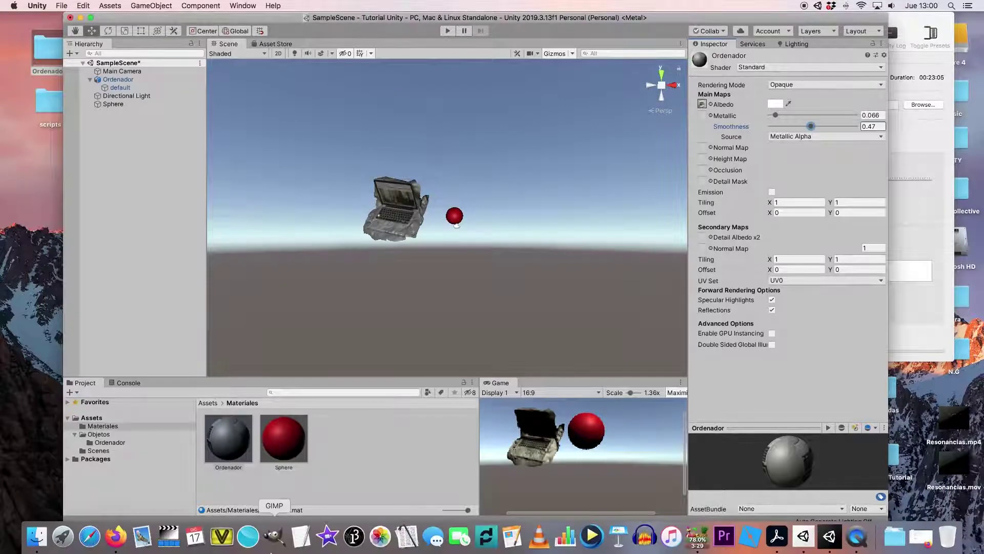
{"action": "left_click", "coordinate": [119, 543]}
{"action": "left_click", "coordinate": [254, 41]}
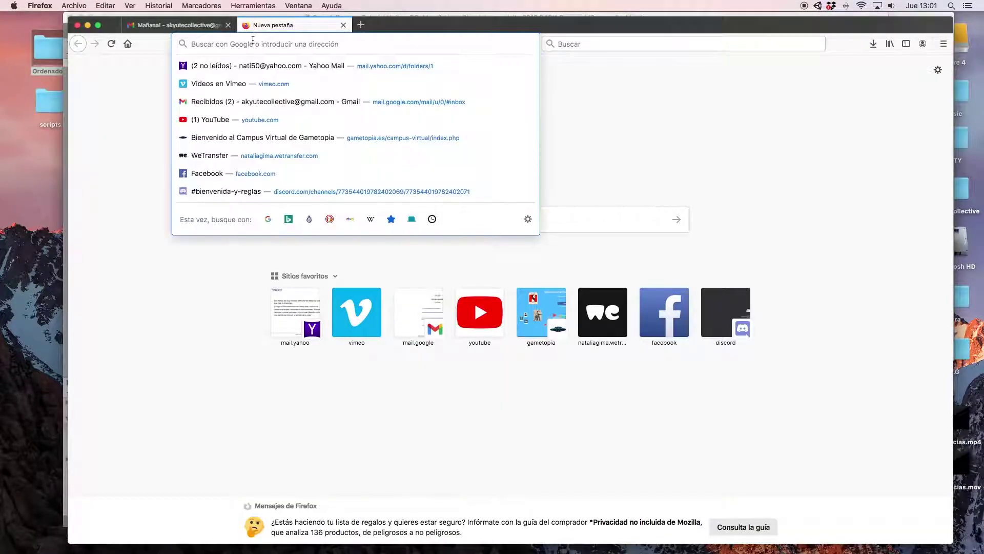
{"action": "type", "text": "www."}
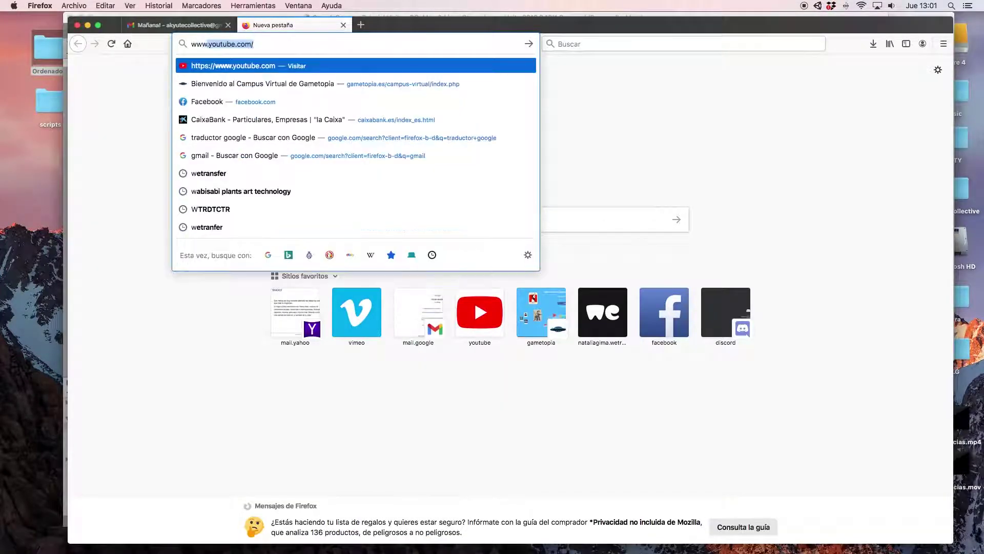
{"action": "type", "text": "magohart"}
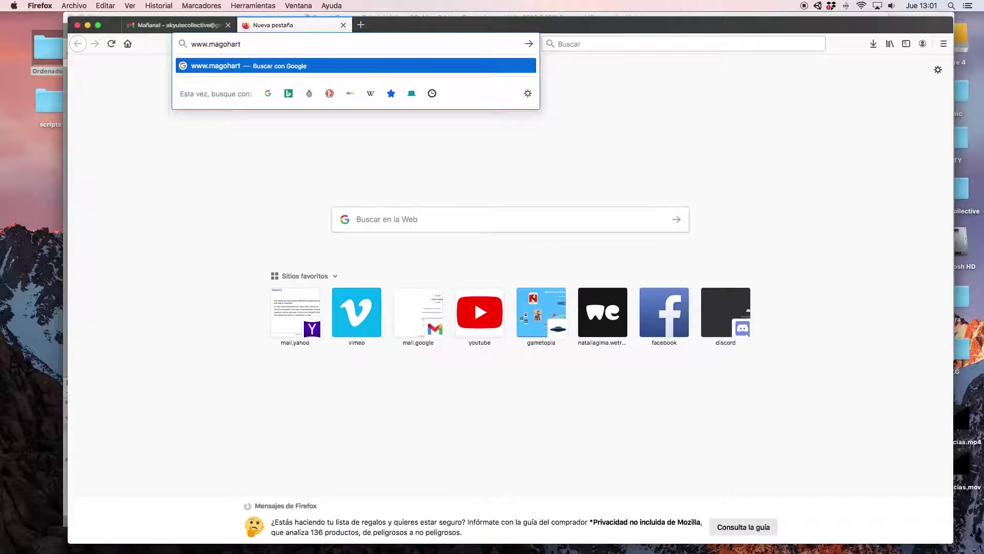
{"action": "type", "text": ".com/c"}
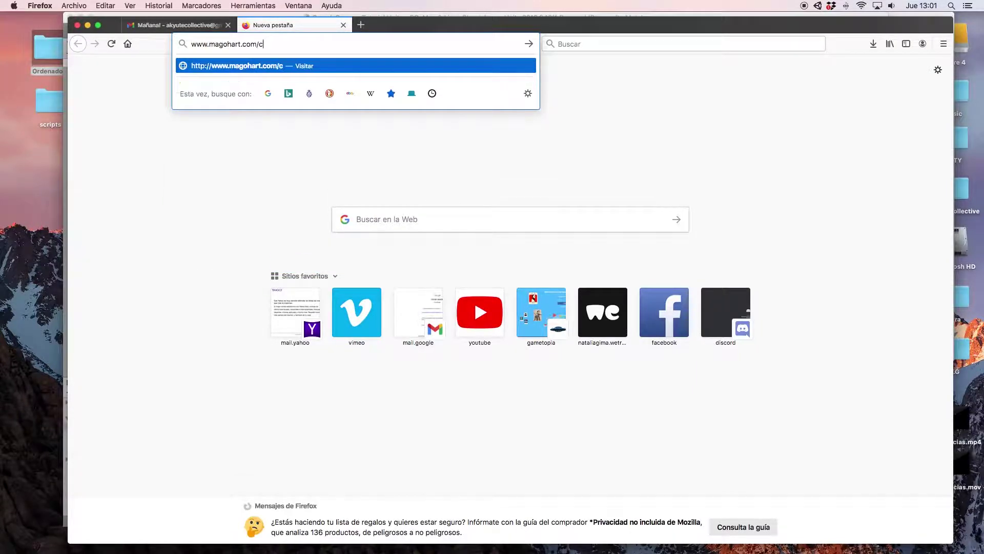
{"action": "type", "text": "onferenciaakyute"}
{"action": "key", "text": "Return"}
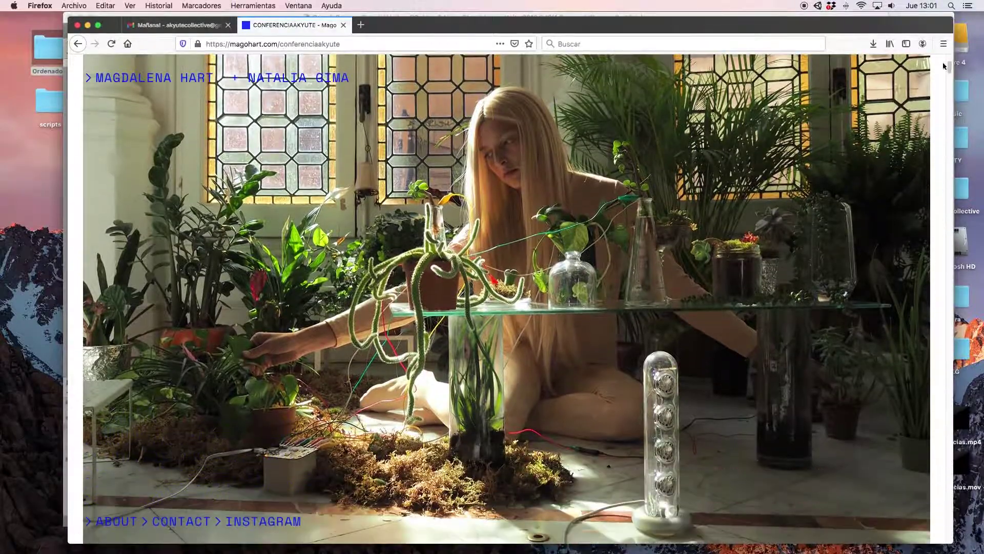
{"action": "left_click_drag", "start_coordinate": [949, 66], "coordinate": [940, 407]}
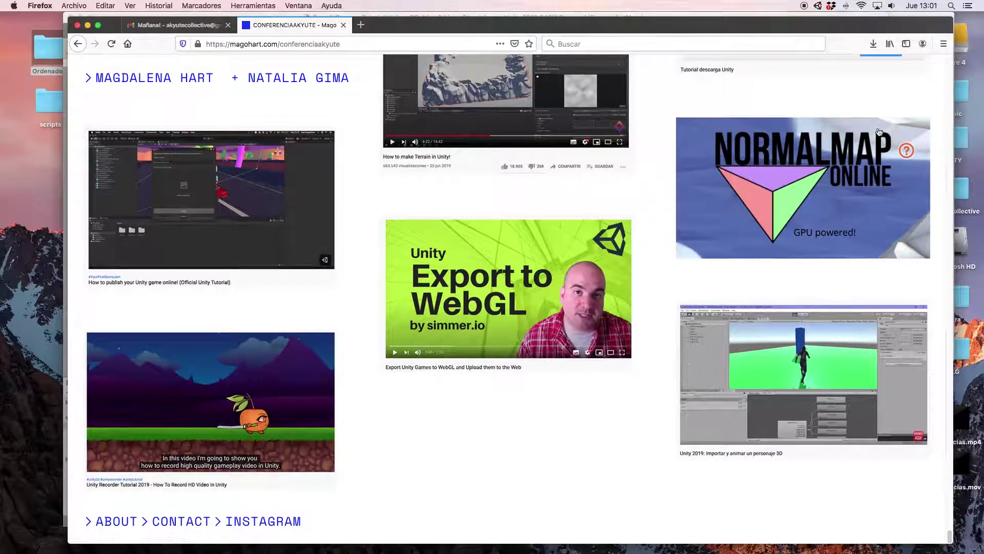
Open NormalMap Online and drop Ordenador.jpg from Finder in as the source image
{"action": "left_click", "coordinate": [784, 198]}
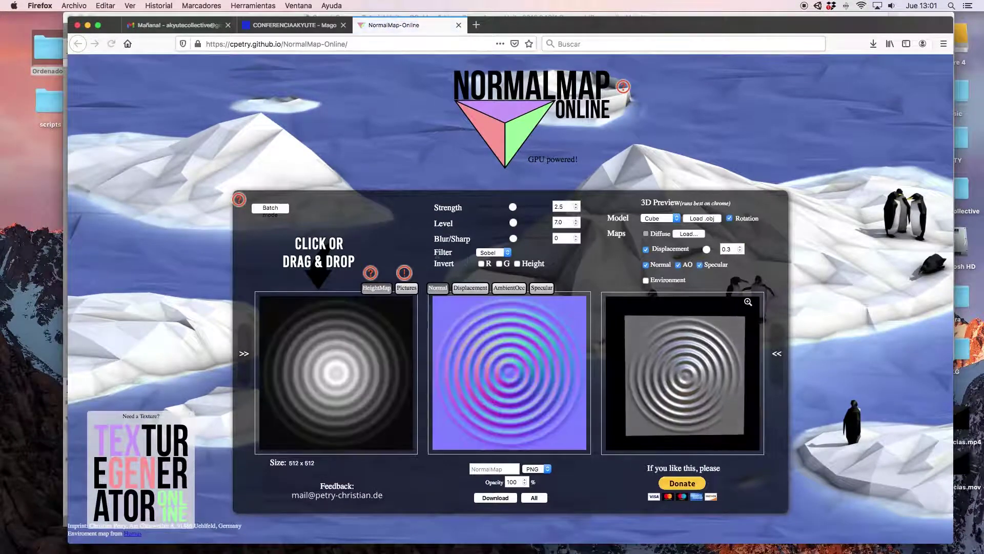
{"action": "mouse_move", "coordinate": [61, 551]}
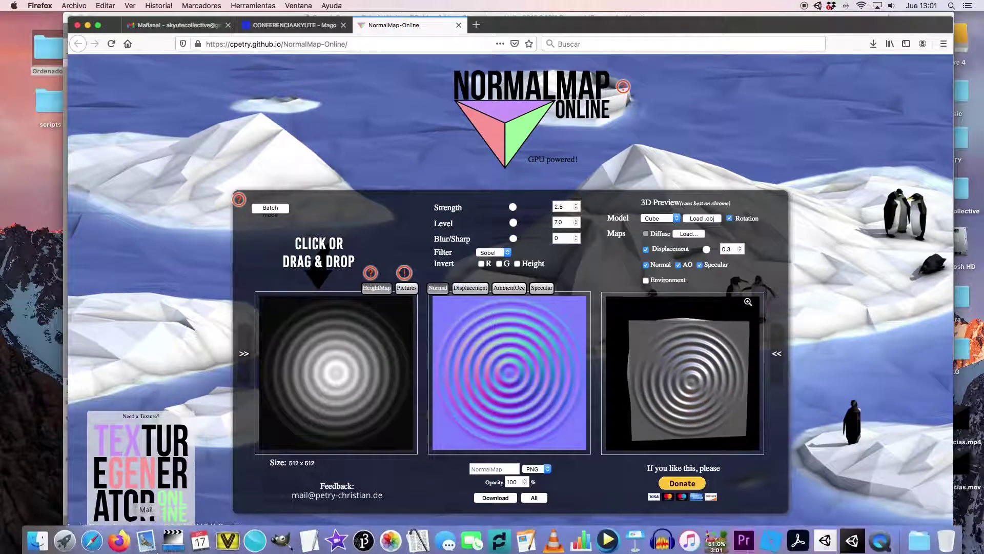
{"action": "left_click", "coordinate": [38, 535]}
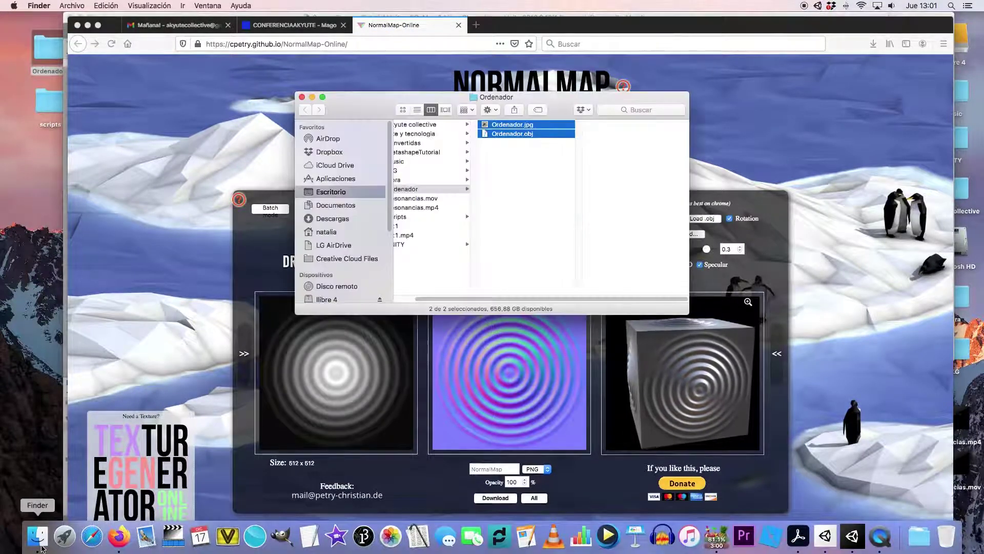
{"action": "left_click", "coordinate": [521, 126]}
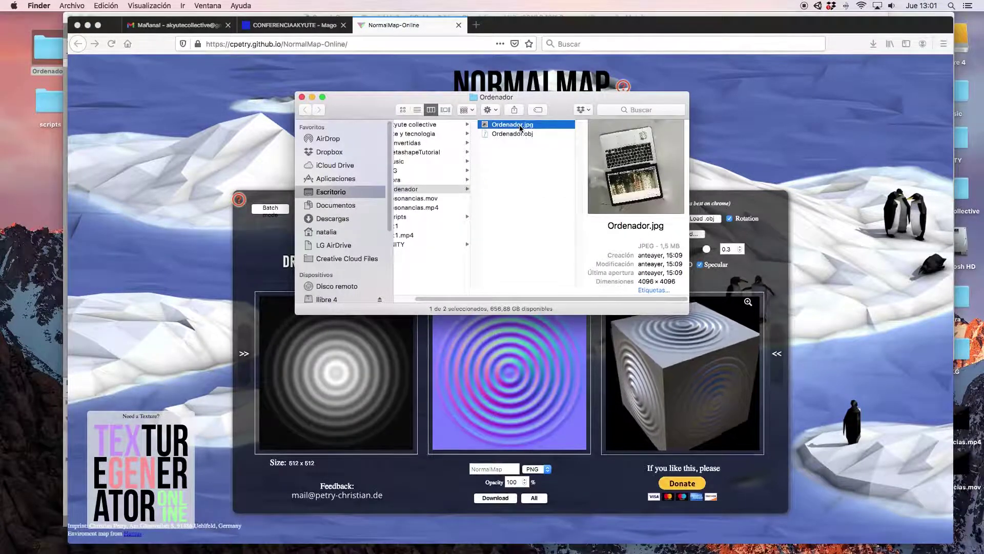
{"action": "mouse_move", "coordinate": [520, 126]}
{"action": "left_mouse_down"}
{"action": "mouse_move", "coordinate": [349, 370]}
{"action": "mouse_move", "coordinate": [351, 390]}
{"action": "left_mouse_up"}
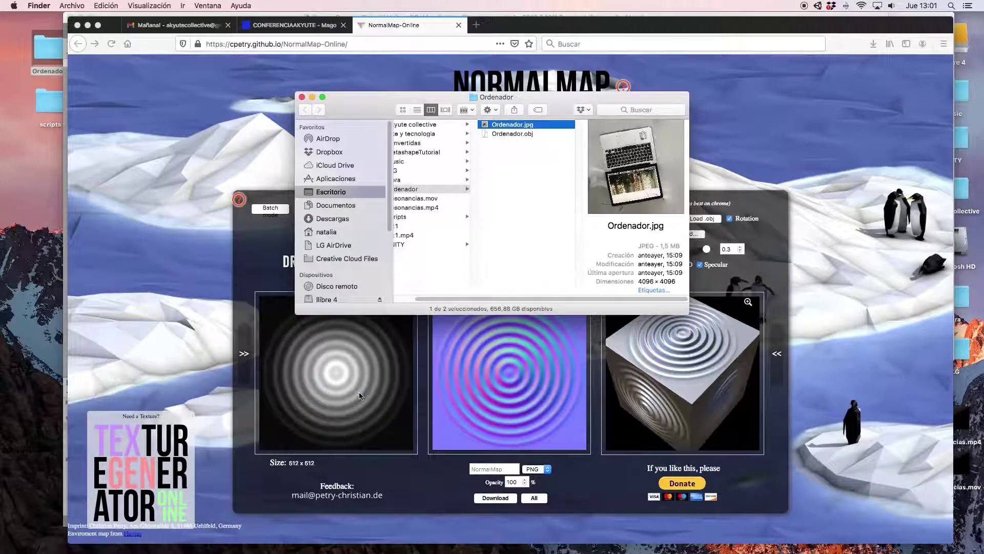
{"action": "left_click", "coordinate": [424, 490]}
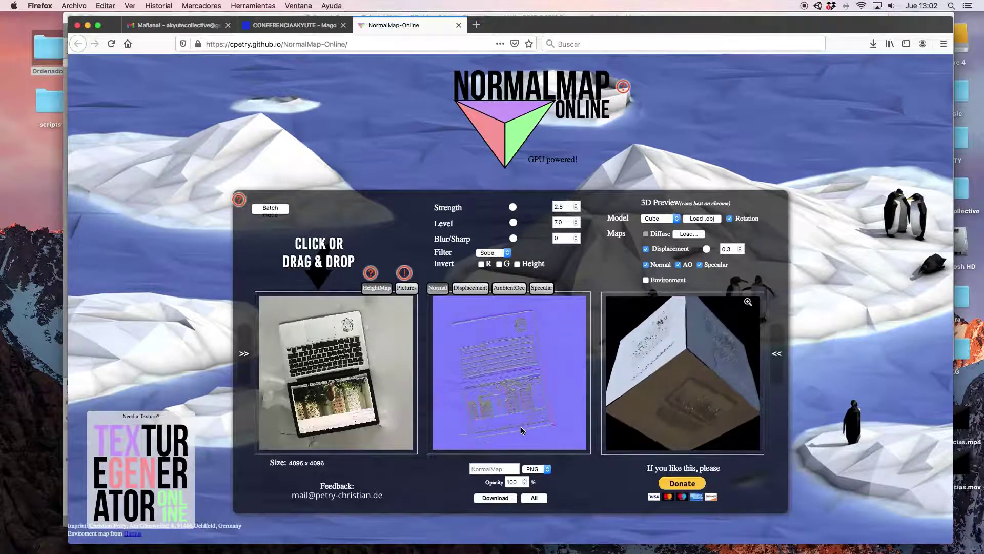
Download the generated normal map and save it as NormalMap.png
{"action": "left_click", "coordinate": [483, 502]}
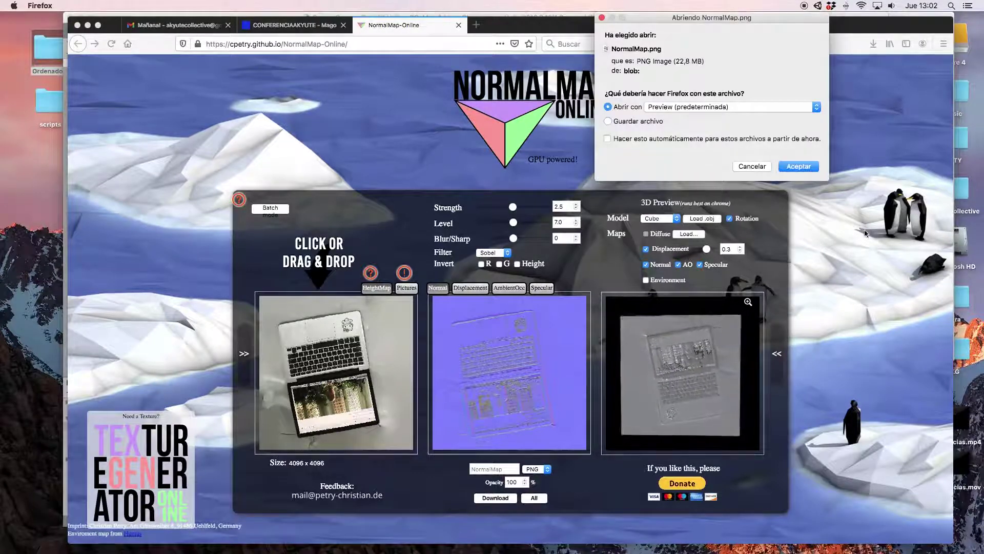
{"action": "left_click", "coordinate": [800, 165]}
{"action": "mouse_move", "coordinate": [798, 543]}
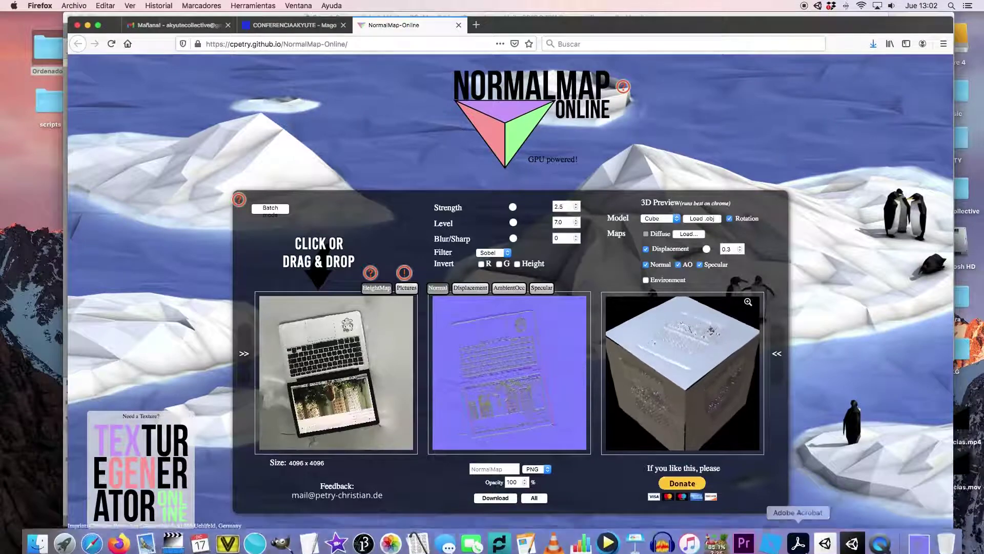
{"action": "left_click", "coordinate": [860, 541]}
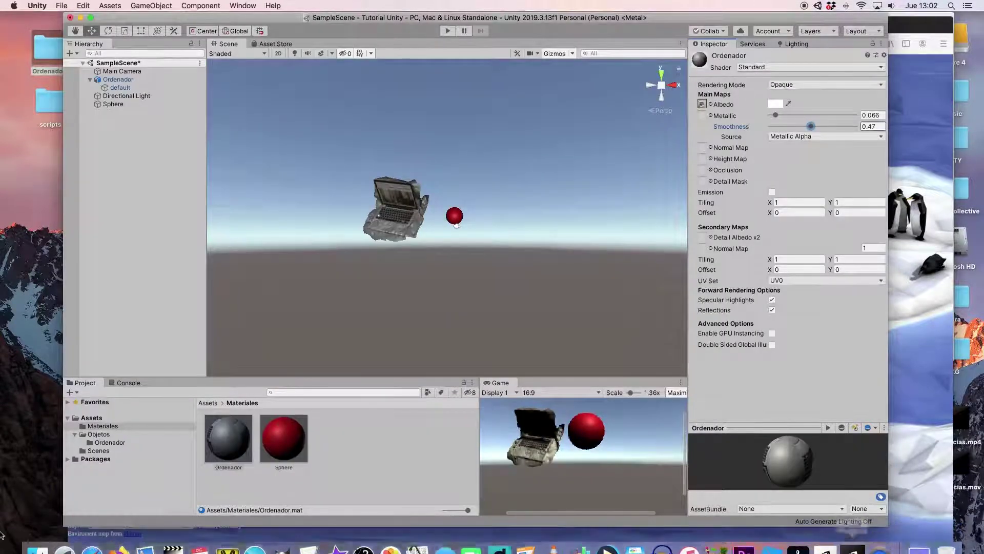
Drag NormalMap.png from Finder's Descargas folder into Unity's Objetos/Ordenador folder
{"action": "left_click", "coordinate": [110, 442]}
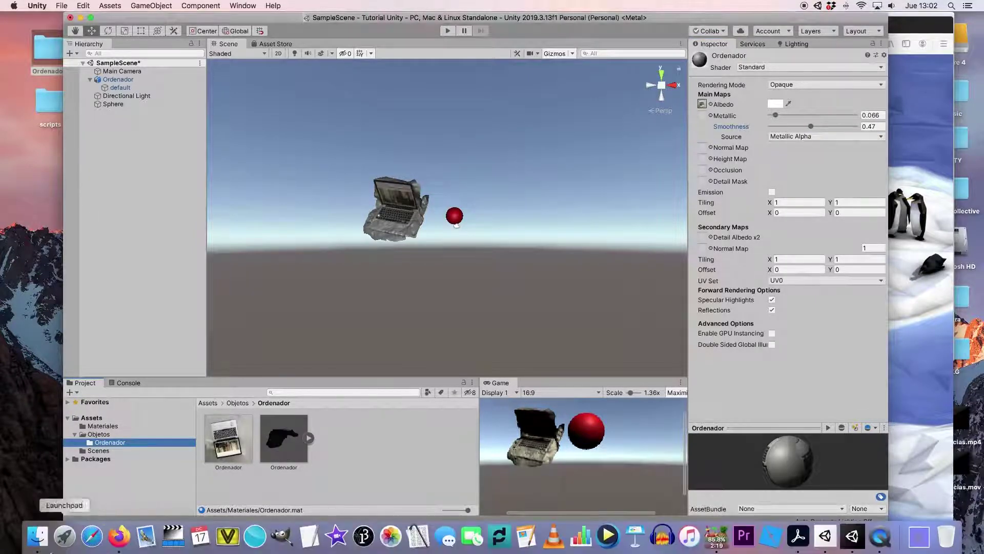
{"action": "left_click", "coordinate": [34, 541]}
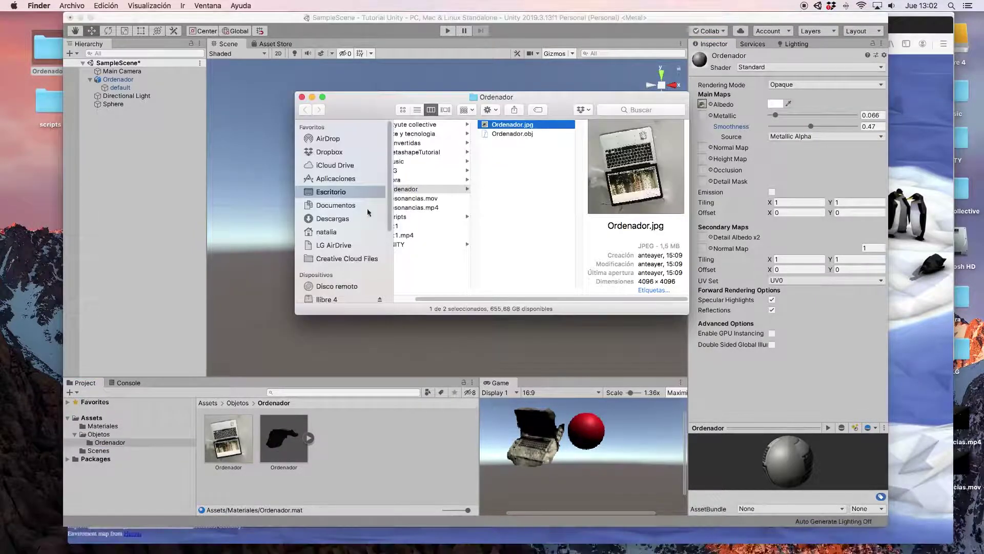
{"action": "left_click", "coordinate": [340, 220]}
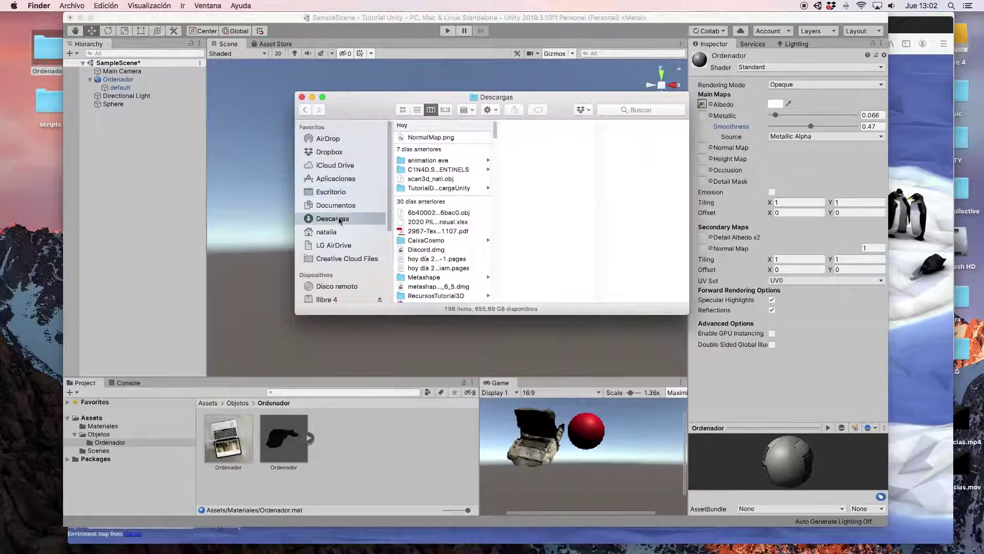
{"action": "left_click", "coordinate": [426, 138]}
{"action": "left_click_drag", "start_coordinate": [426, 138], "coordinate": [368, 450]}
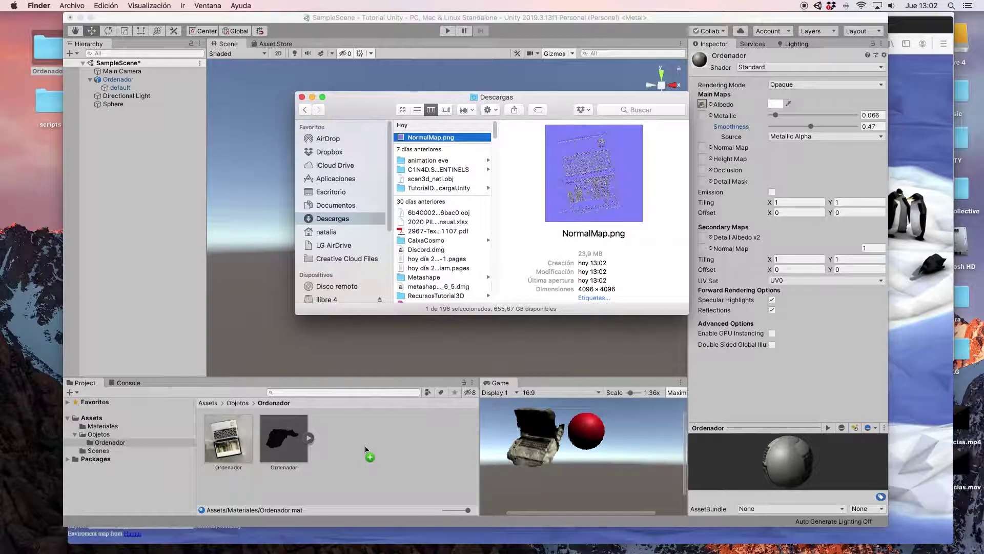
{"action": "left_click_drag", "start_coordinate": [366, 449], "coordinate": [365, 445]}
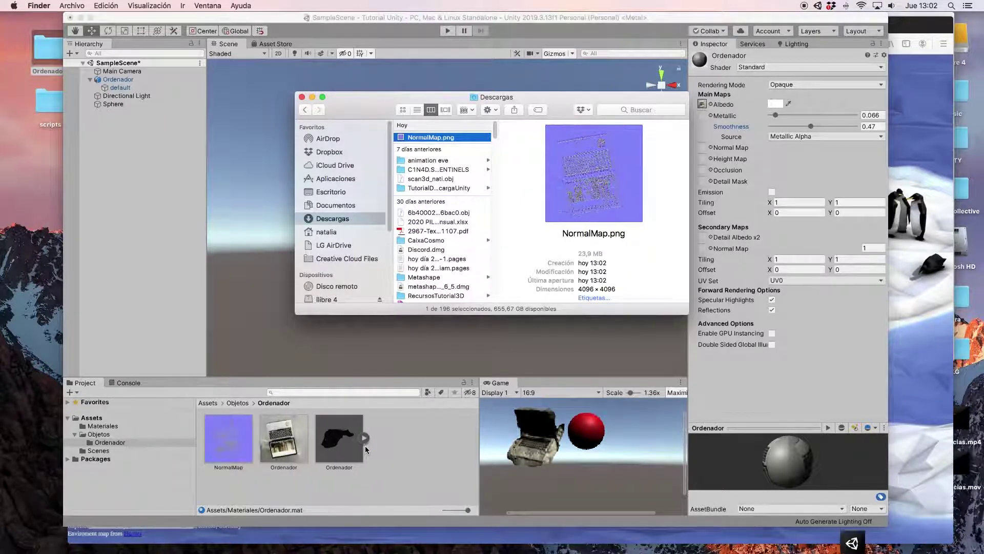
{"action": "left_click", "coordinate": [395, 444]}
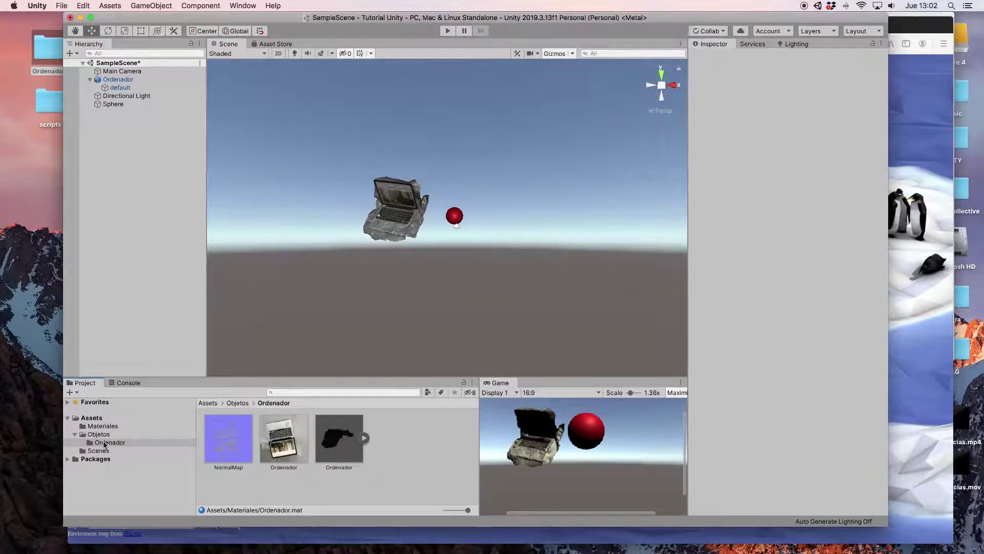
Select the Ordenador material in Materials, then return to the Objetos/Ordenador folder
{"action": "left_click", "coordinate": [104, 426]}
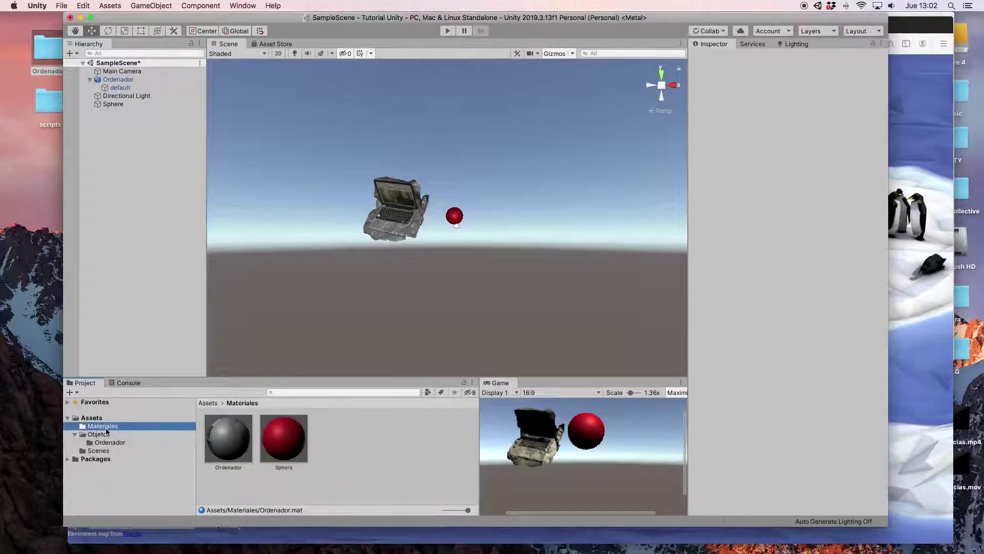
{"action": "left_click", "coordinate": [226, 450]}
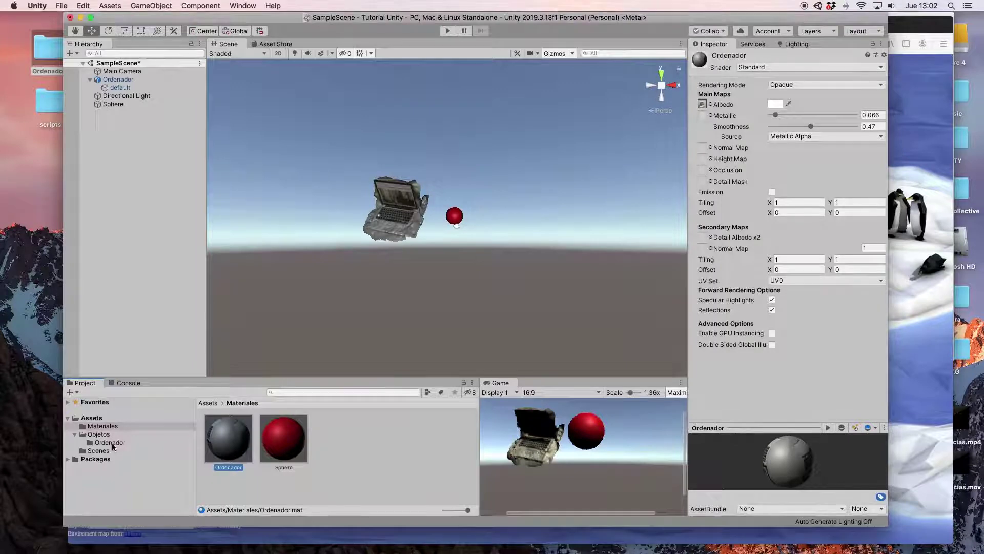
{"action": "left_click", "coordinate": [109, 443]}
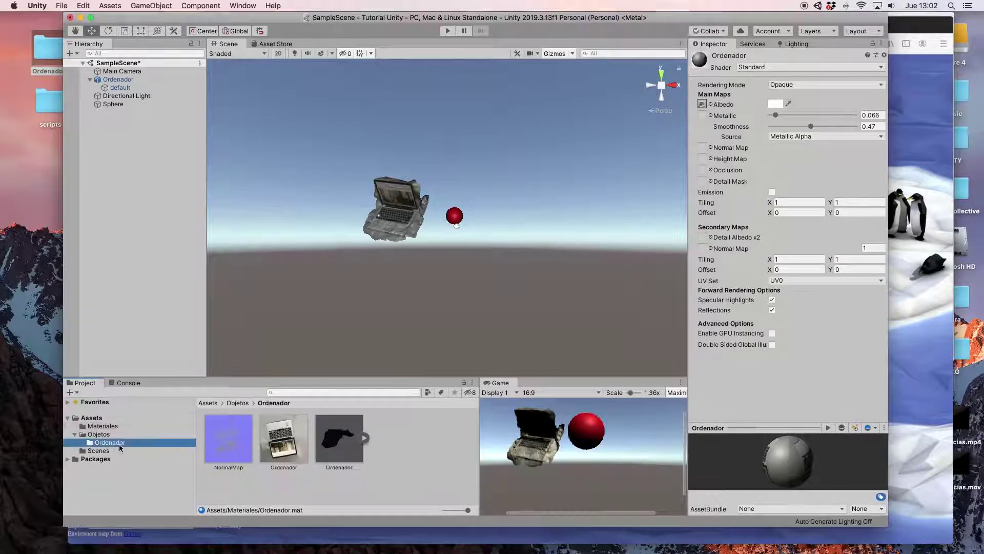
Drag the NormalMap texture into the Ordenador material's Normal Map slot in the Inspector
{"action": "left_click", "coordinate": [220, 449]}
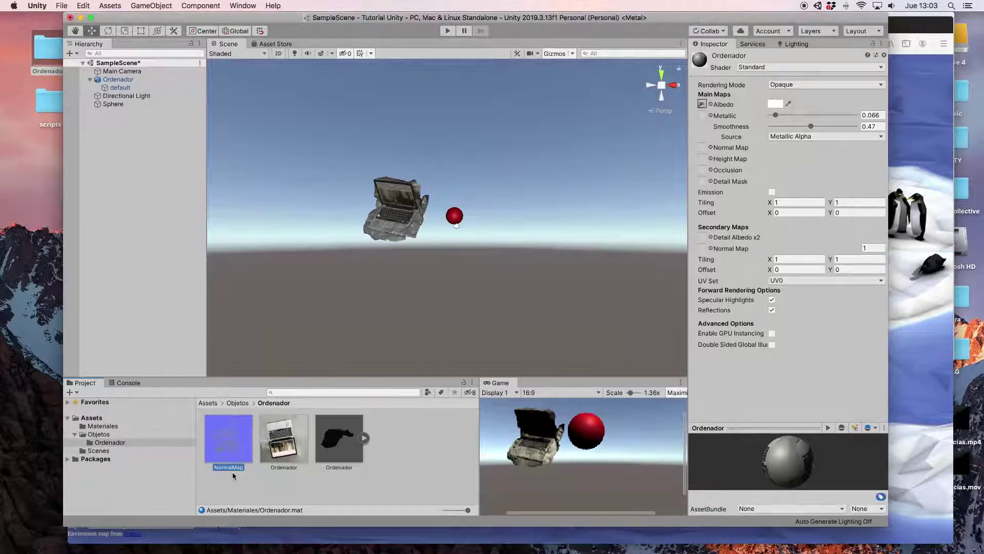
{"action": "mouse_move", "coordinate": [230, 458]}
{"action": "left_mouse_down"}
{"action": "mouse_move", "coordinate": [621, 185]}
{"action": "mouse_move", "coordinate": [704, 147]}
{"action": "left_mouse_up"}
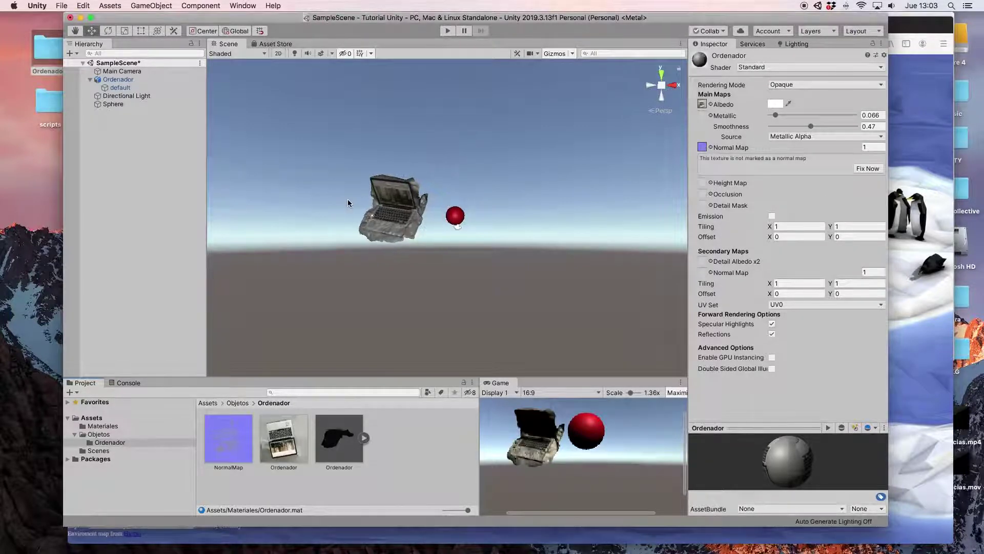
{"action": "scroll", "coordinate": [349, 203], "scroll_direction": "up", "scroll_amount": 2}
{"action": "scroll", "coordinate": [350, 203], "scroll_direction": "up", "scroll_amount": 3}
{"action": "scroll", "coordinate": [351, 203], "scroll_direction": "up", "scroll_amount": 3}
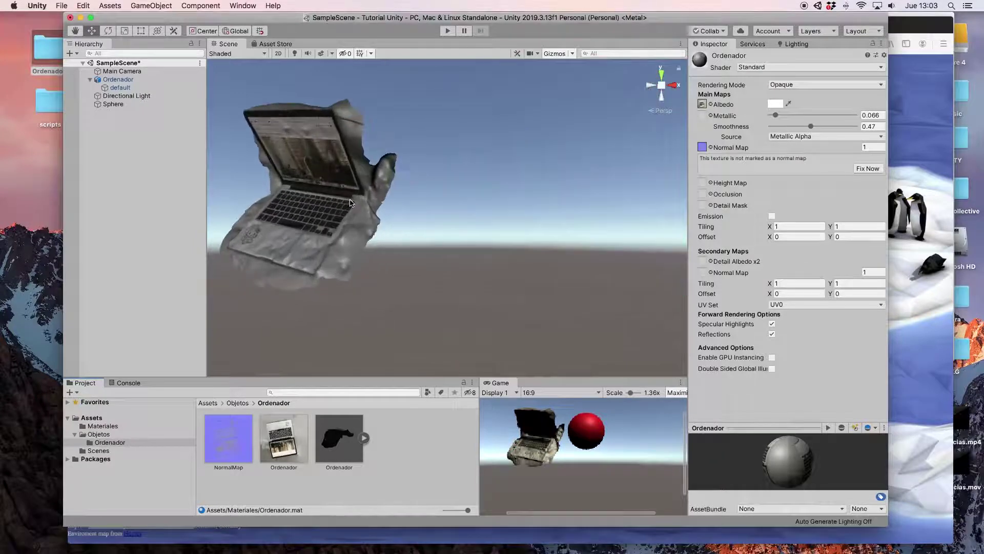
{"action": "scroll", "coordinate": [352, 203], "scroll_direction": "up", "scroll_amount": 3}
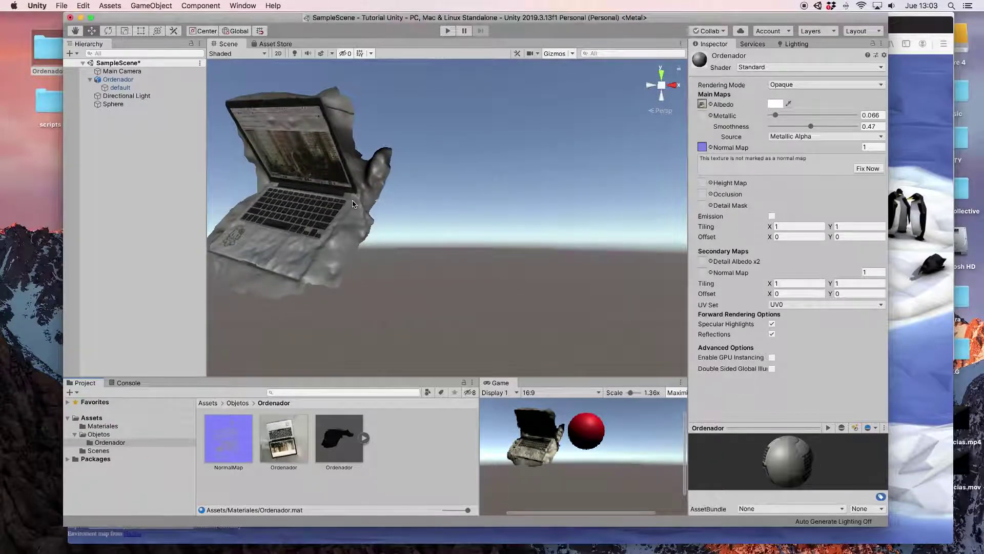
{"action": "scroll", "coordinate": [352, 204], "scroll_direction": "up", "scroll_amount": 1}
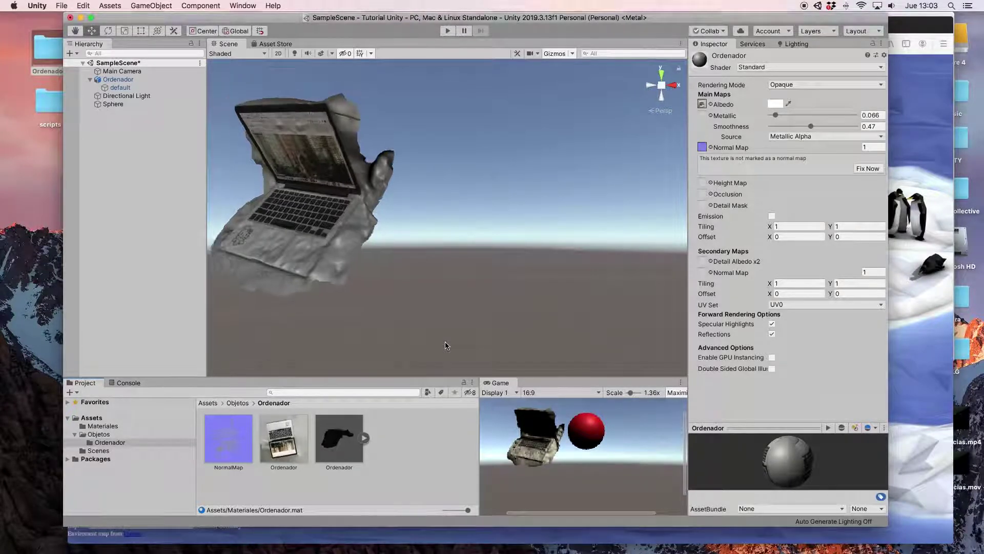
{"action": "scroll", "coordinate": [444, 345], "scroll_direction": "down", "scroll_amount": 3}
{"action": "scroll", "coordinate": [445, 345], "scroll_direction": "down", "scroll_amount": 3}
{"action": "scroll", "coordinate": [443, 345], "scroll_direction": "down", "scroll_amount": 2}
{"action": "scroll", "coordinate": [444, 345], "scroll_direction": "down", "scroll_amount": 2}
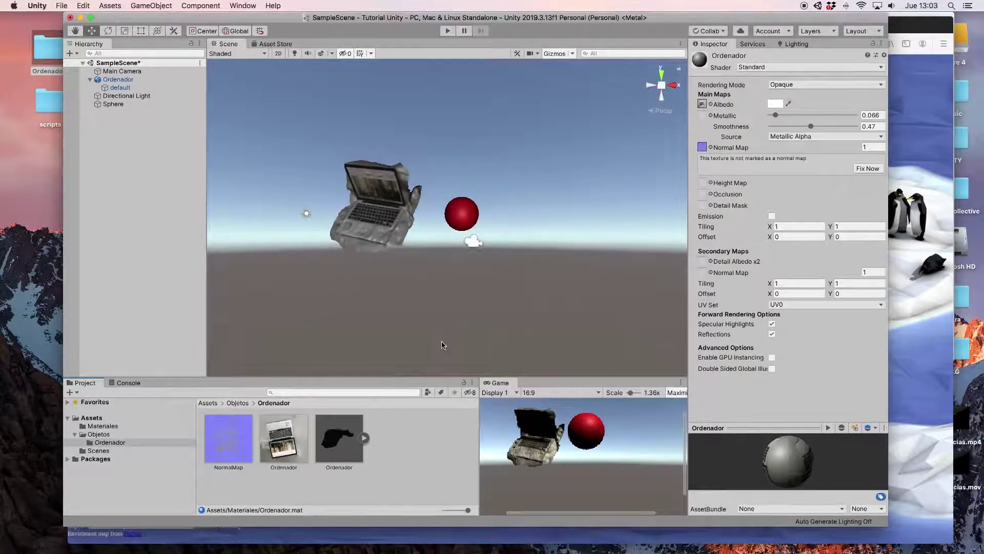
{"action": "scroll", "coordinate": [444, 343], "scroll_direction": "down", "scroll_amount": 2}
{"action": "scroll", "coordinate": [444, 344], "scroll_direction": "down", "scroll_amount": 2}
{"action": "scroll", "coordinate": [438, 344], "scroll_direction": "down", "scroll_amount": 2}
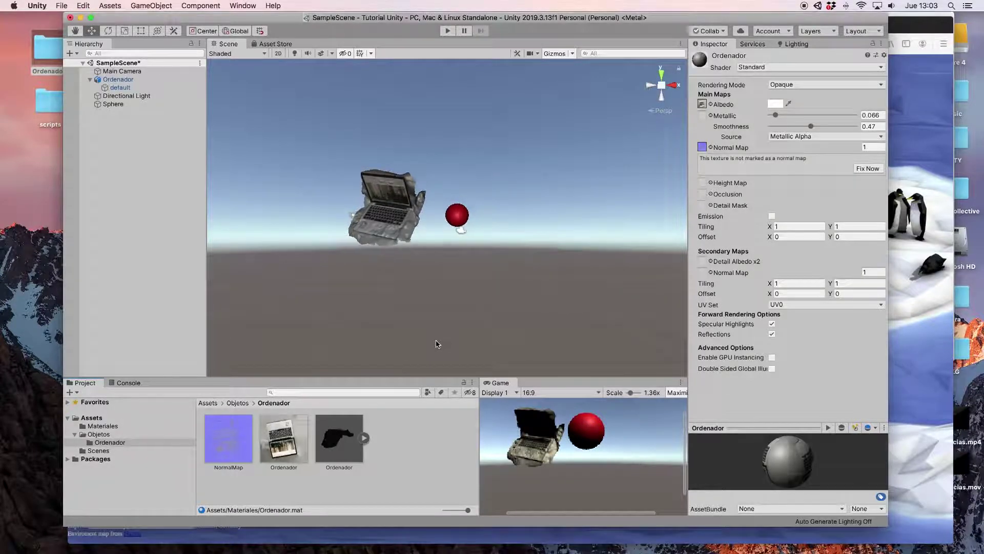
{"action": "left_click", "coordinate": [90, 80]}
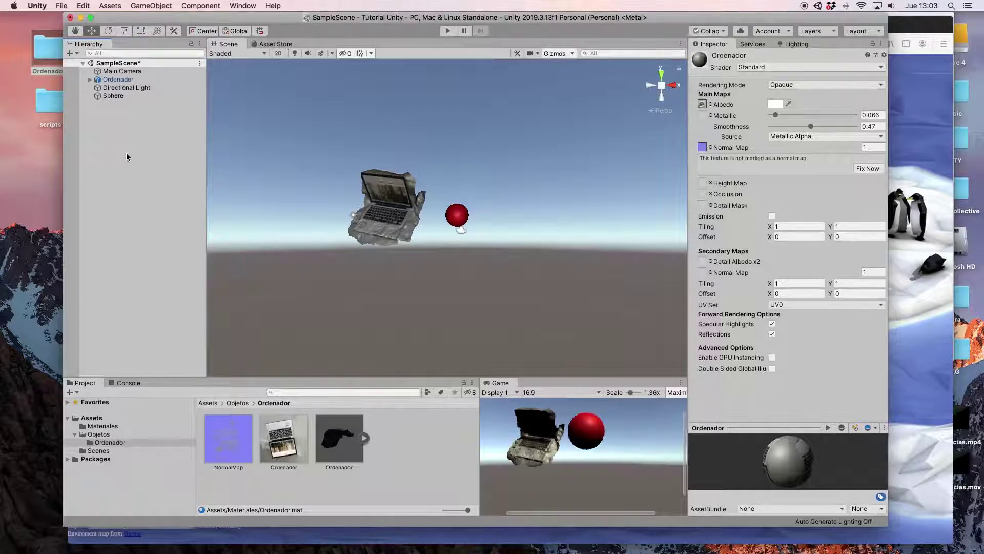
Create a 3D Object > Terrain from the Hierarchy and orbit the Scene view to see it
{"action": "right_click", "coordinate": [127, 157]}
{"action": "mouse_move", "coordinate": [183, 254]}
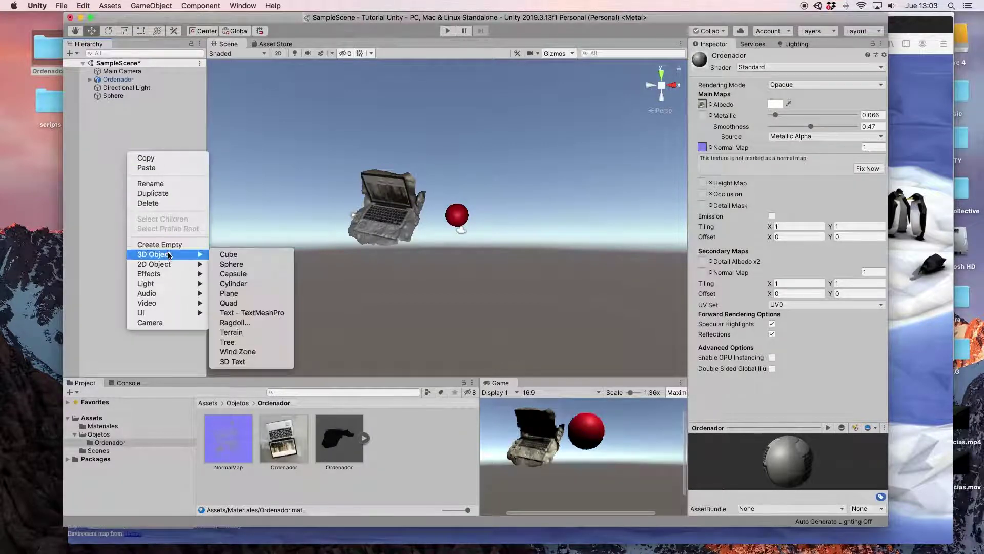
{"action": "left_click", "coordinate": [258, 332]}
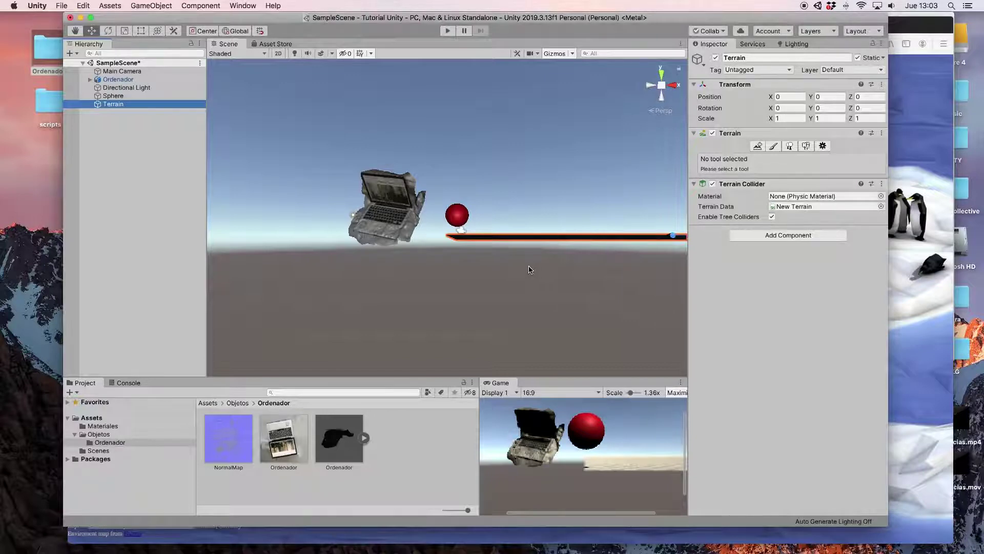
{"action": "mouse_move", "coordinate": [529, 269]}
{"action": "left_mouse_down", "text": "alt"}
{"action": "mouse_move", "coordinate": [527, 283]}
{"action": "mouse_move", "coordinate": [538, 245]}
{"action": "mouse_move", "coordinate": [517, 247]}
{"action": "mouse_move", "coordinate": [528, 249]}
{"action": "left_mouse_up", "text": "alt"}
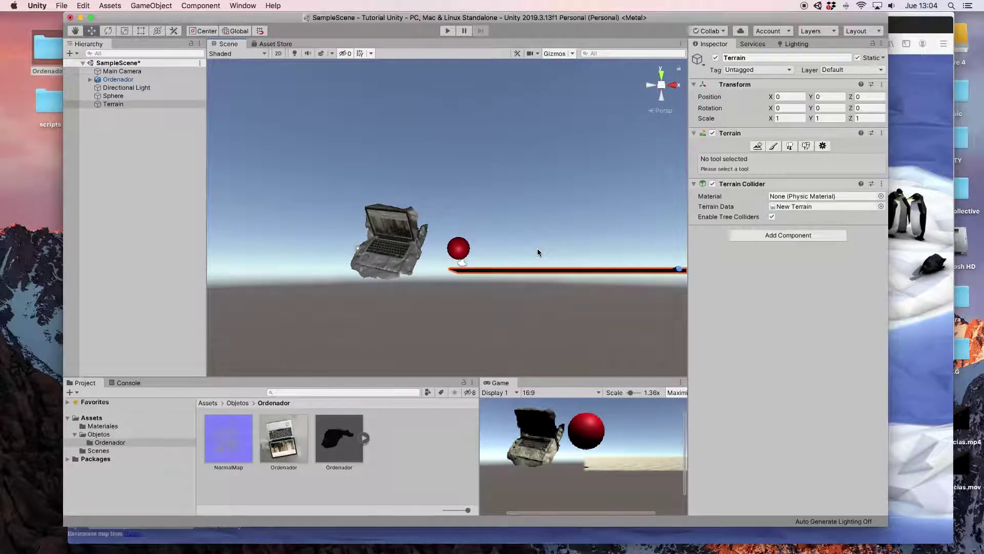
{"action": "left_click_drag", "start_coordinate": [537, 254], "coordinate": [542, 240], "text": "alt"}
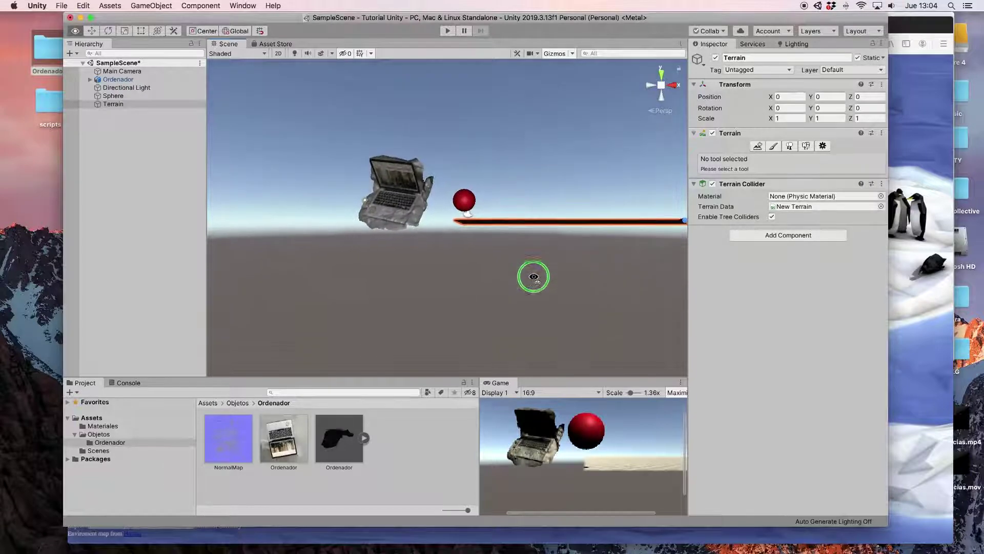
{"action": "left_click_drag", "start_coordinate": [543, 240], "coordinate": [544, 240], "text": "alt"}
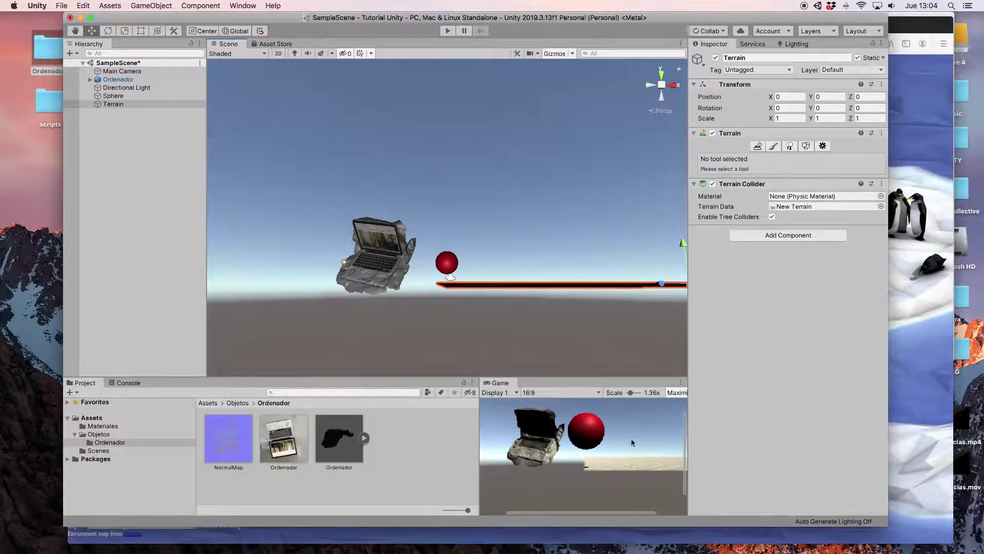
Move the Terrain with the Move gizmo to position (-502, -220, 638), beneath the laptop and sphere
{"action": "left_click", "coordinate": [116, 106]}
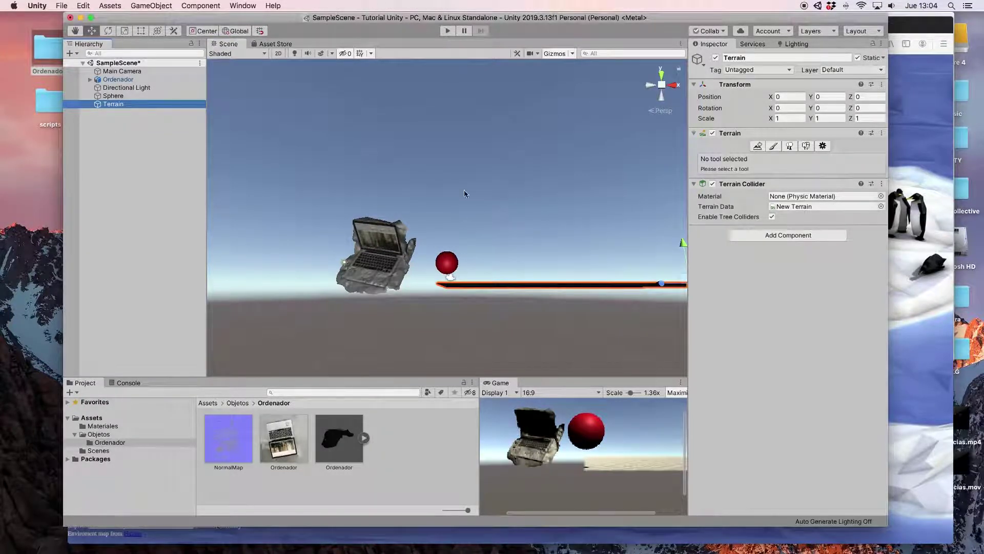
{"action": "left_click_drag", "start_coordinate": [658, 285], "coordinate": [519, 284]}
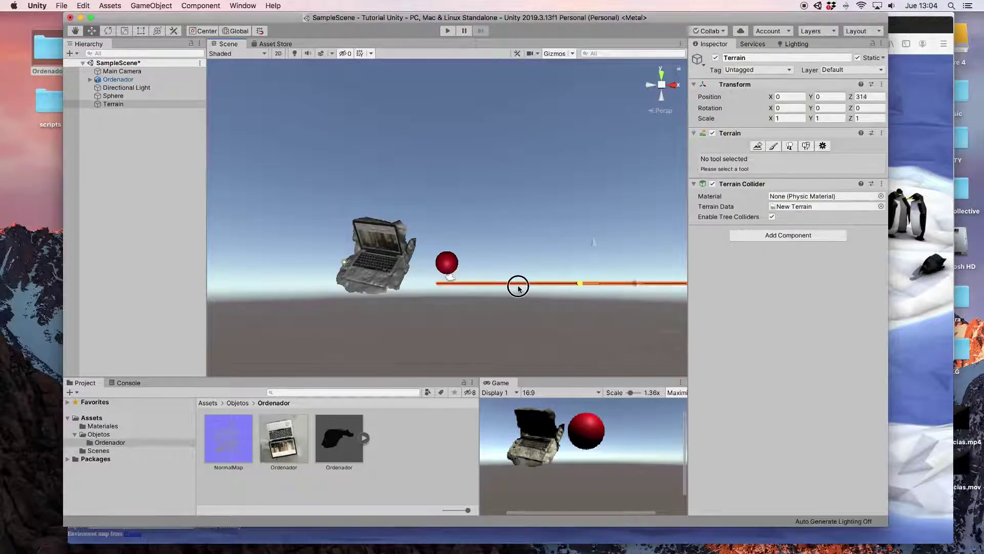
{"action": "left_click_drag", "start_coordinate": [578, 281], "coordinate": [520, 286]}
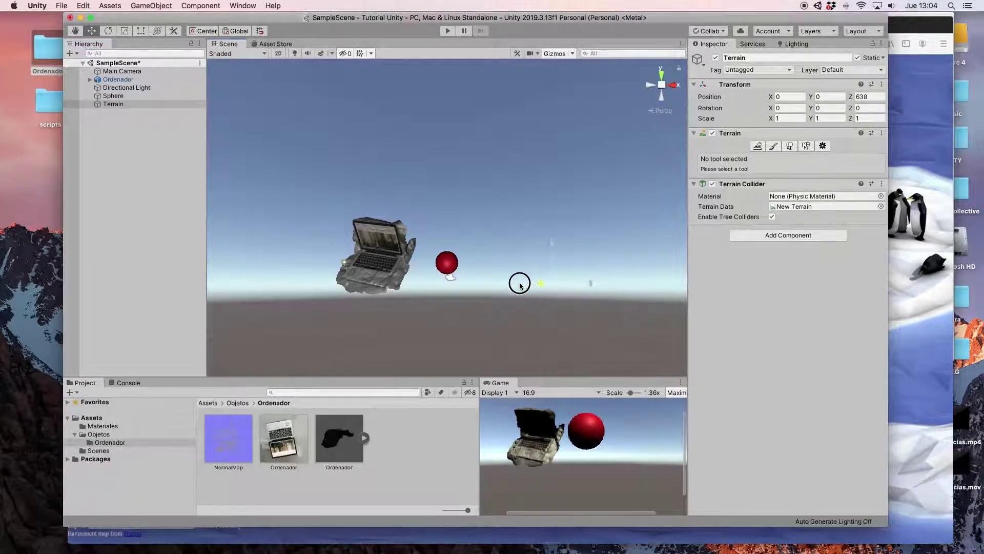
{"action": "left_click_drag", "start_coordinate": [549, 244], "coordinate": [552, 279]}
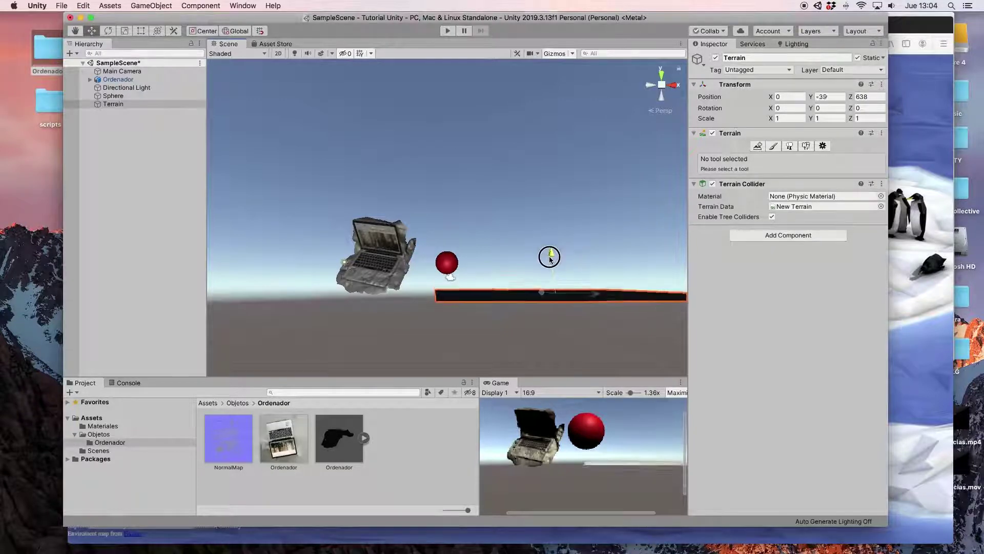
{"action": "left_click_drag", "start_coordinate": [593, 315], "coordinate": [467, 318]}
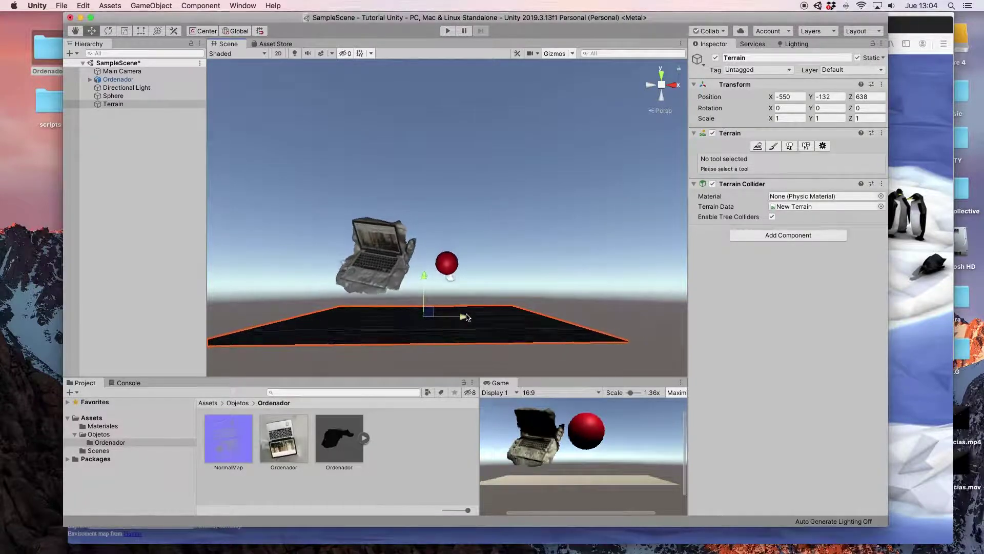
{"action": "left_click_drag", "start_coordinate": [431, 318], "coordinate": [431, 327]}
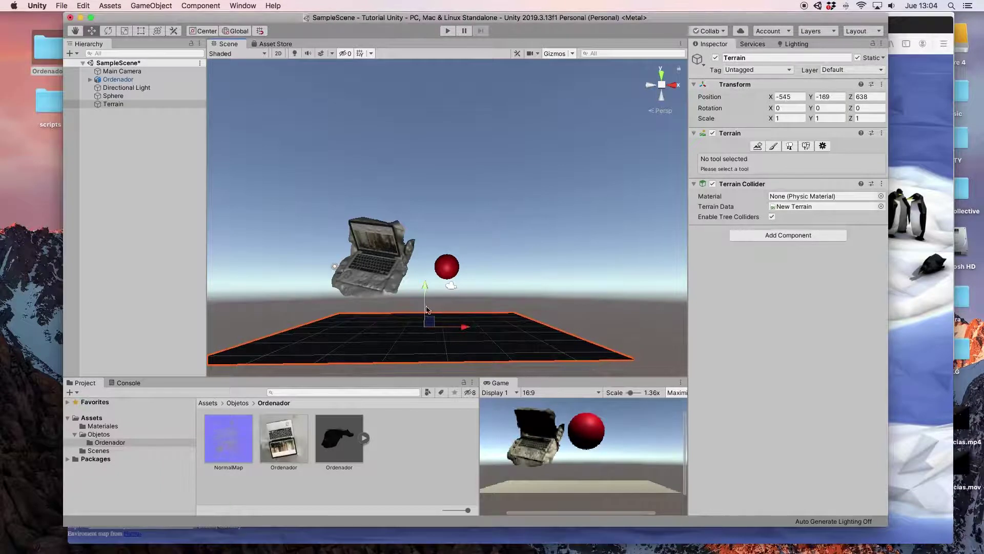
{"action": "mouse_move", "coordinate": [425, 285]}
{"action": "left_mouse_down"}
{"action": "mouse_move", "coordinate": [435, 266]}
{"action": "mouse_move", "coordinate": [437, 303]}
{"action": "left_mouse_up"}
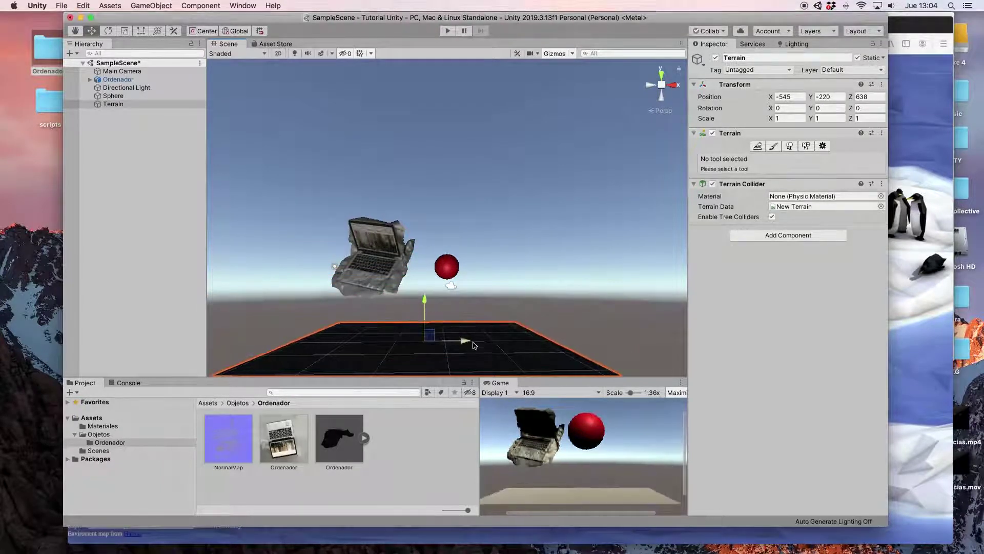
{"action": "left_click_drag", "start_coordinate": [472, 345], "coordinate": [480, 347]}
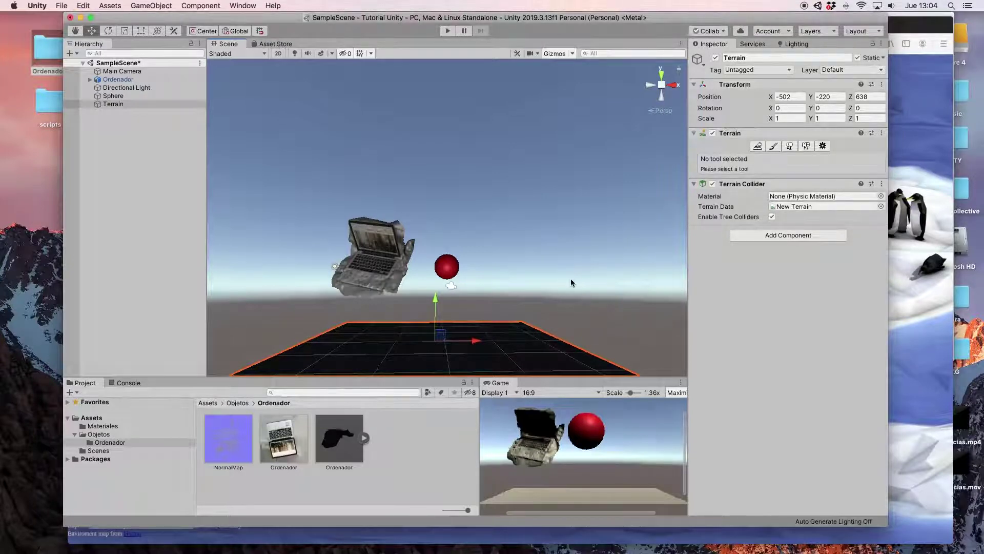
{"action": "right_click_drag", "start_coordinate": [572, 282], "coordinate": [574, 316]}
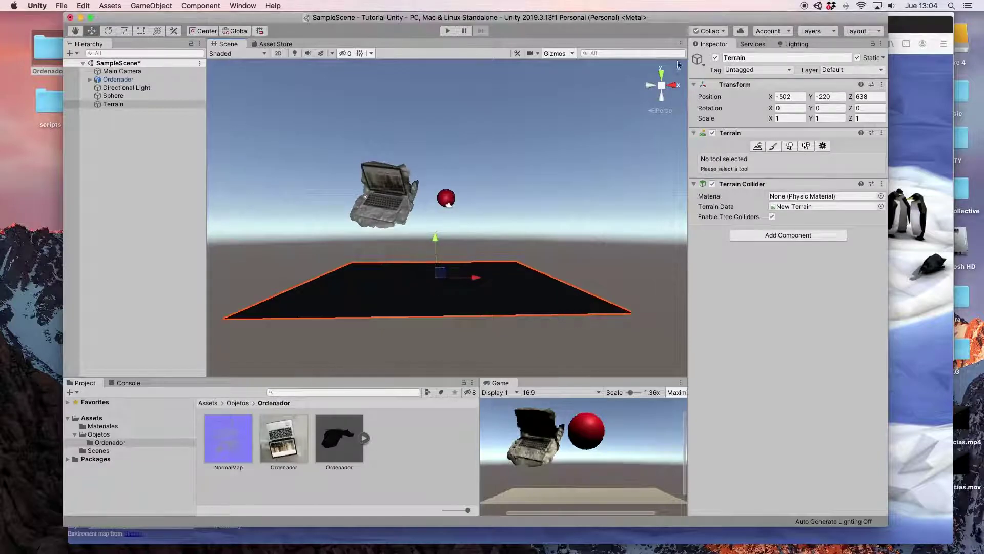
Check the Top and Right gizmo views, then drag the terrain forward to Z -575.7
{"action": "left_click", "coordinate": [664, 74]}
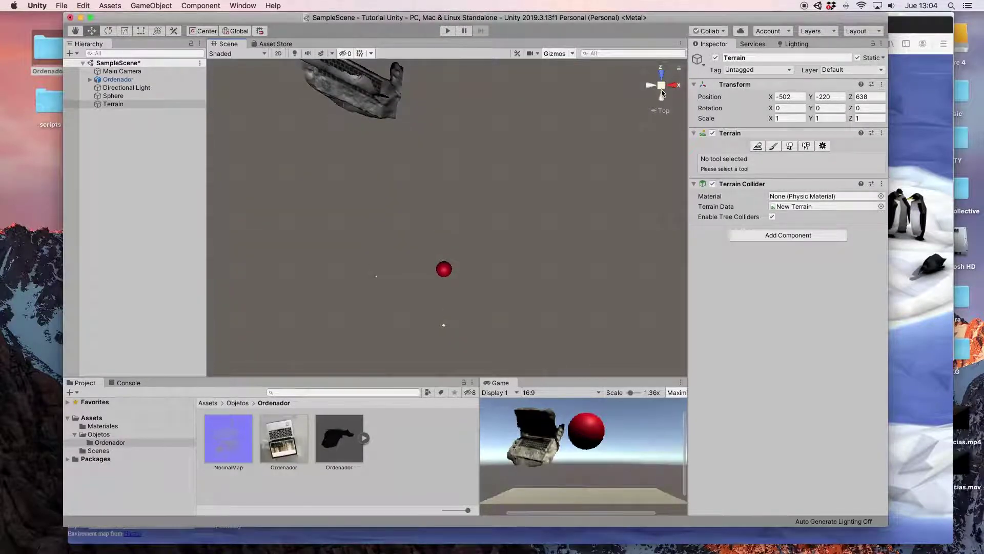
{"action": "left_click", "coordinate": [661, 96]}
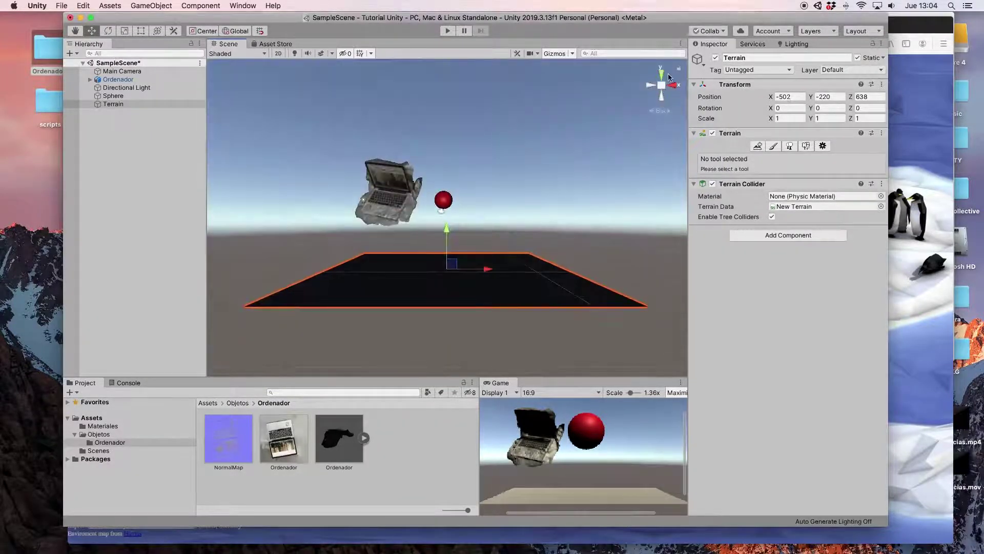
{"action": "left_click", "coordinate": [672, 85]}
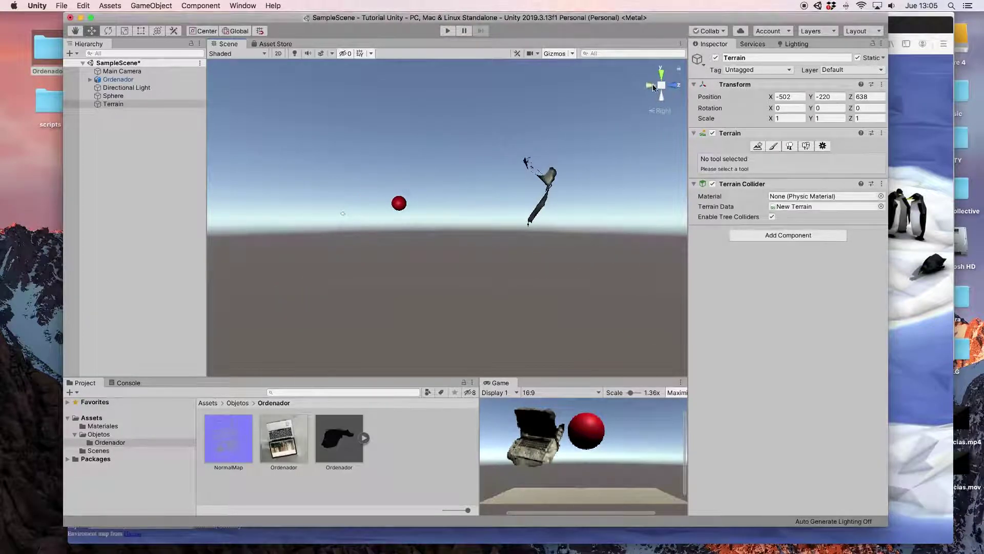
{"action": "left_click", "coordinate": [653, 84]}
{"action": "left_click", "coordinate": [662, 72]}
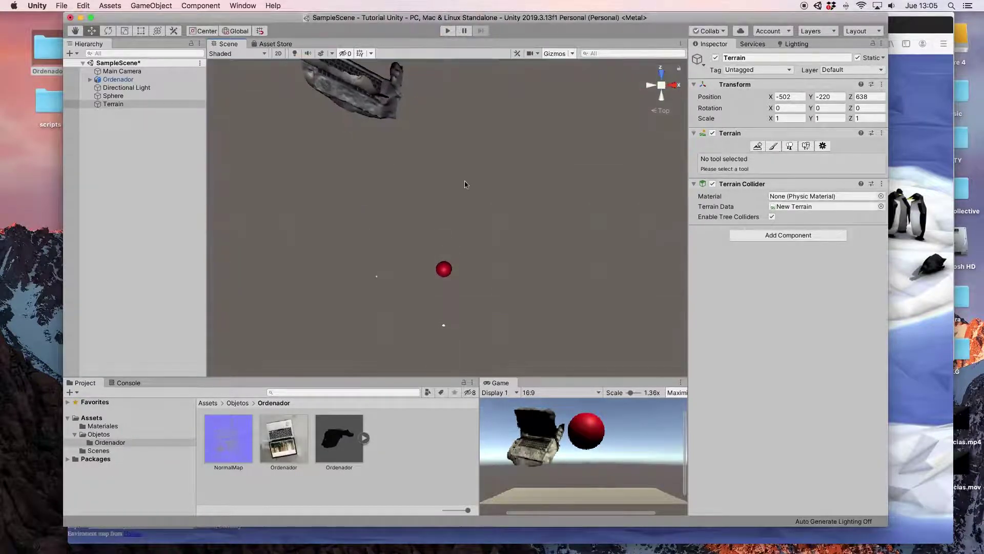
{"action": "left_click_drag", "start_coordinate": [488, 193], "coordinate": [495, 33], "text": "alt"}
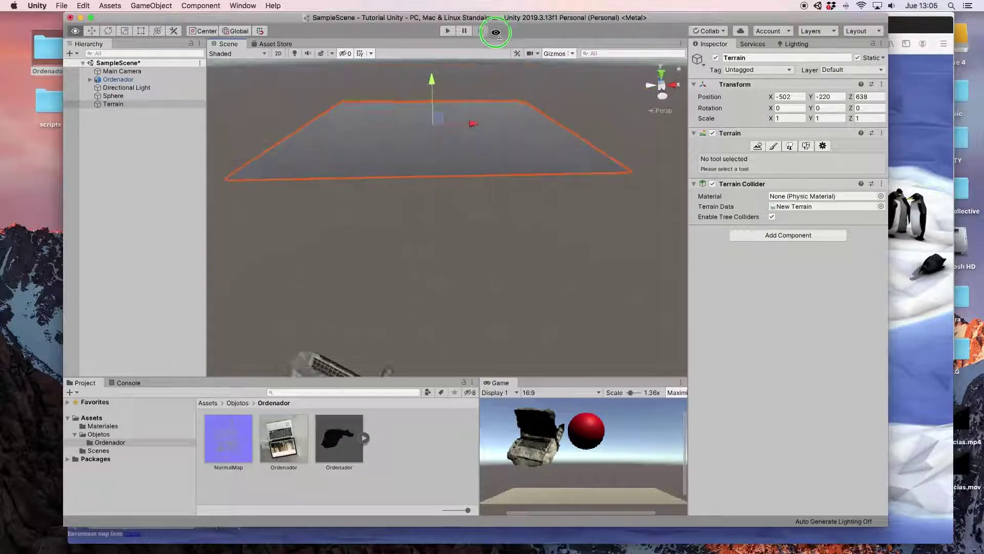
{"action": "left_click_drag", "start_coordinate": [496, 32], "coordinate": [493, 35], "text": "alt"}
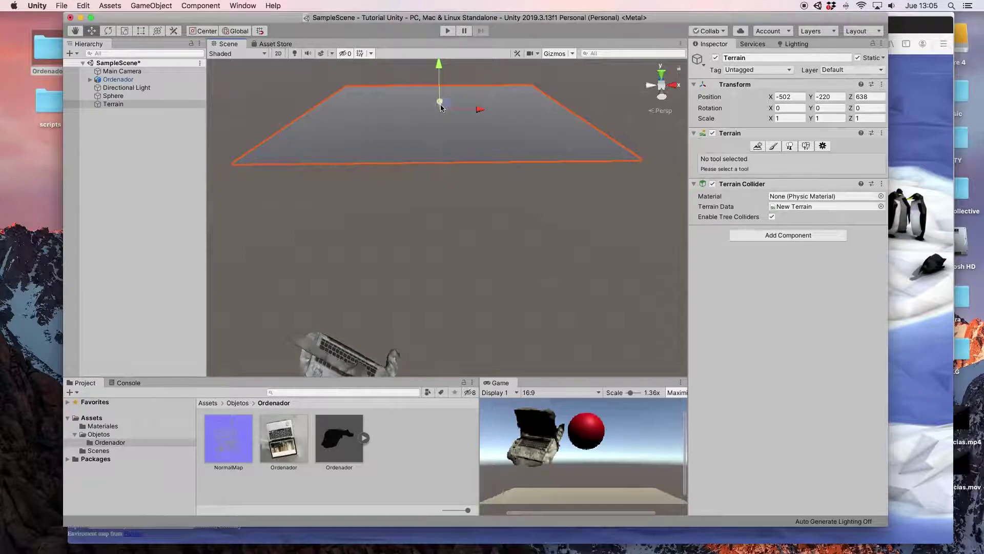
{"action": "left_click_drag", "start_coordinate": [439, 105], "coordinate": [445, 207]}
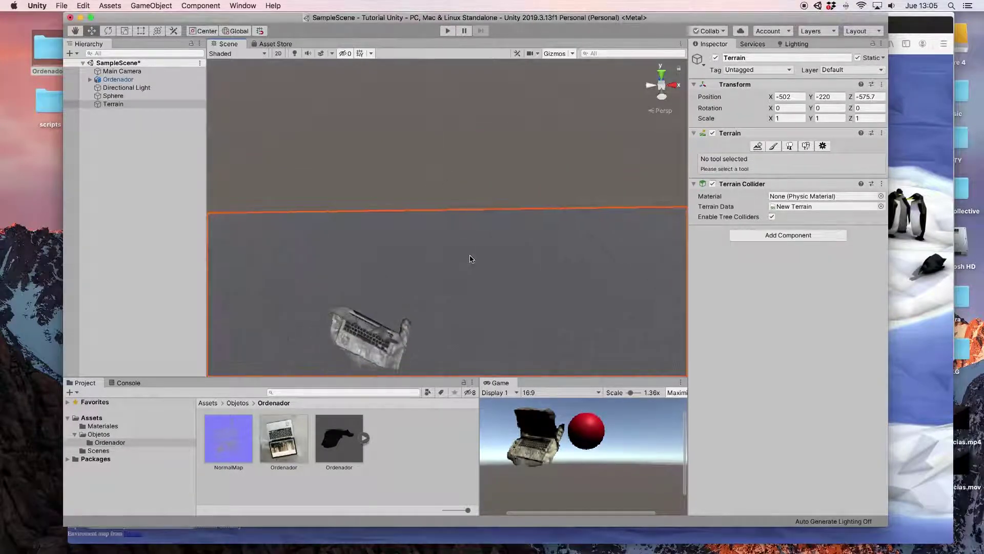
Zoom out, drag the terrain's Z handle to -28, placing it at (-502, -220, -28), then zoom in
{"action": "scroll", "coordinate": [471, 259], "scroll_direction": "down", "scroll_amount": 5}
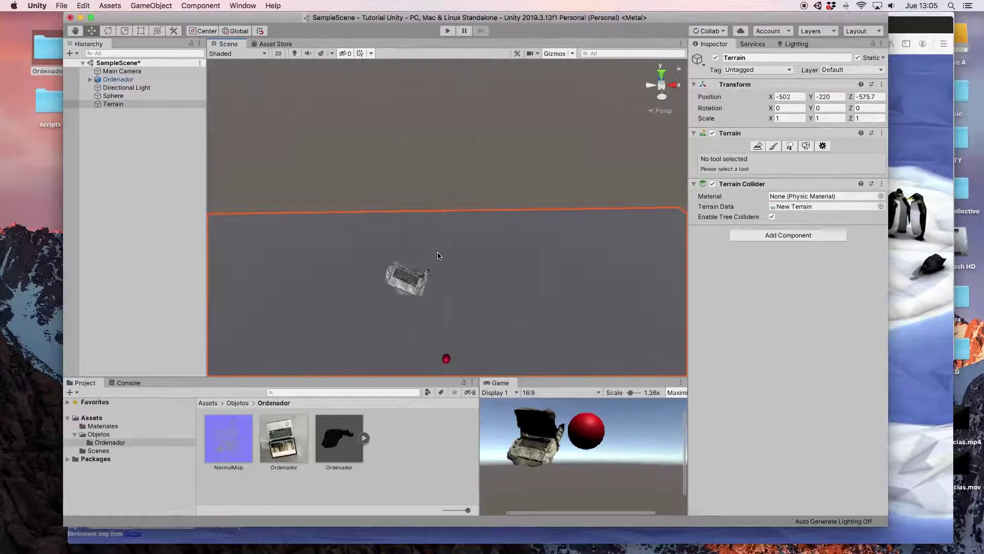
{"action": "scroll", "coordinate": [433, 257], "scroll_direction": "down", "scroll_amount": 5}
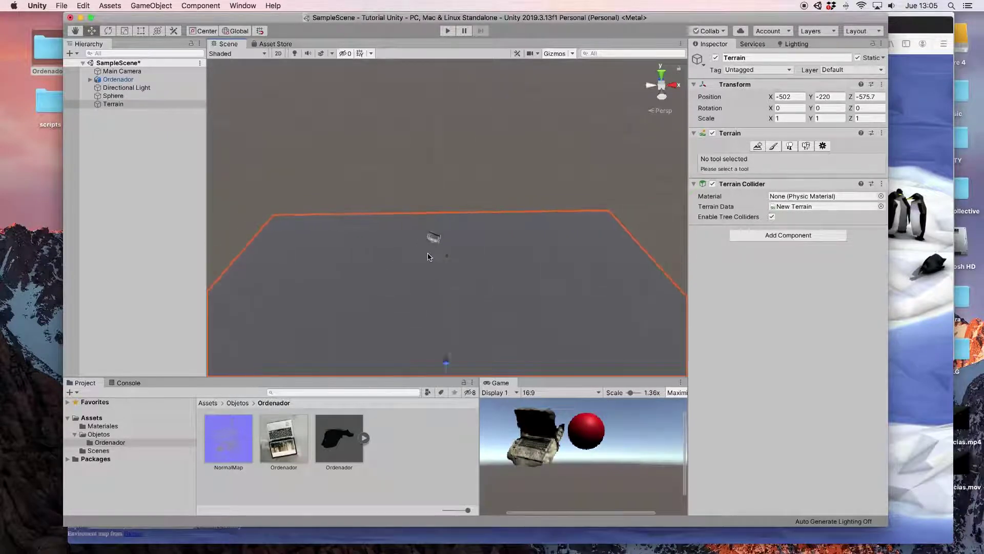
{"action": "scroll", "coordinate": [432, 259], "scroll_direction": "down", "scroll_amount": 1}
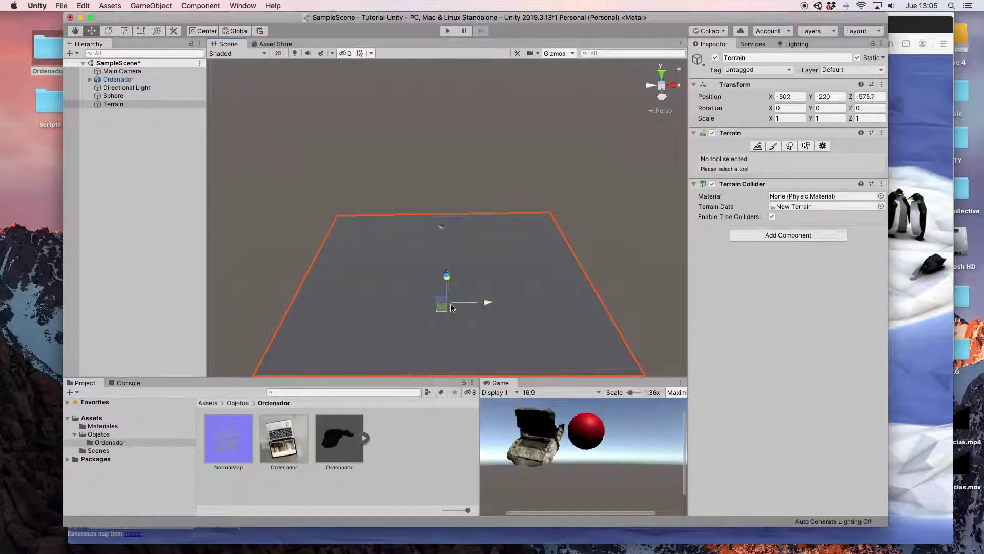
{"action": "mouse_move", "coordinate": [447, 307]}
{"action": "left_mouse_down"}
{"action": "mouse_move", "coordinate": [424, 146]}
{"action": "mouse_move", "coordinate": [435, 242]}
{"action": "mouse_move", "coordinate": [431, 177]}
{"action": "mouse_move", "coordinate": [431, 189]}
{"action": "left_mouse_up"}
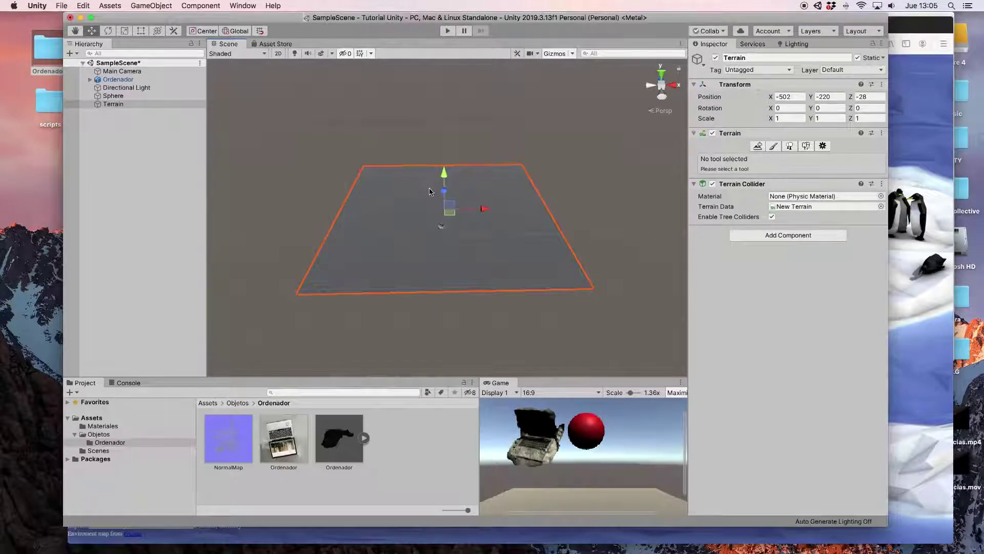
{"action": "scroll", "coordinate": [430, 194], "scroll_direction": "up", "scroll_amount": 3}
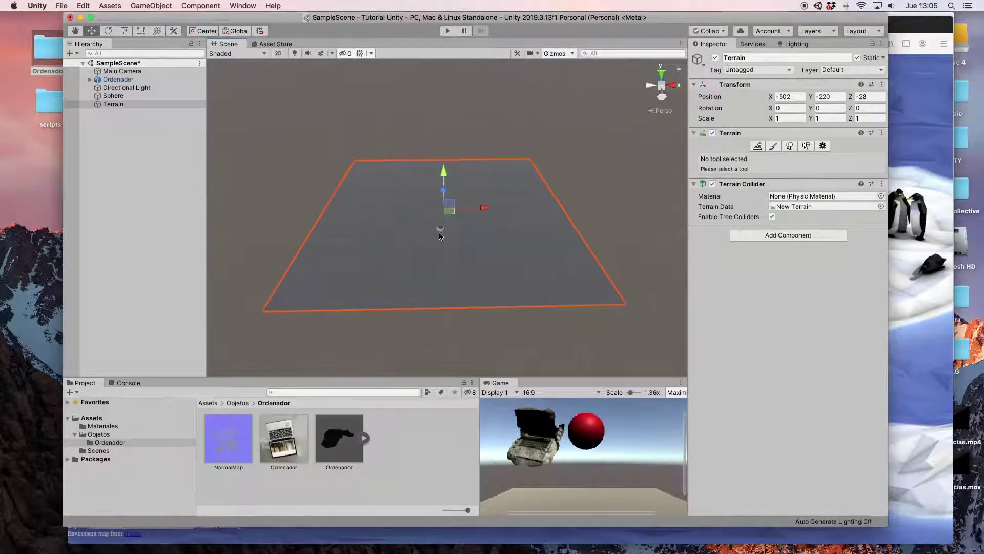
{"action": "scroll", "coordinate": [445, 236], "scroll_direction": "up", "scroll_amount": 1}
{"action": "scroll", "coordinate": [448, 235], "scroll_direction": "up", "scroll_amount": 2}
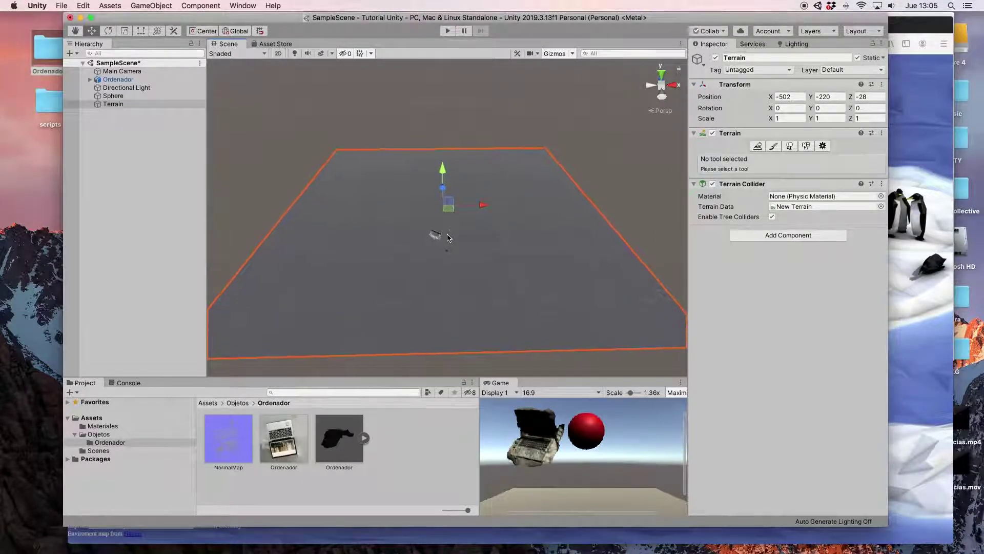
{"action": "scroll", "coordinate": [456, 236], "scroll_direction": "up", "scroll_amount": 1}
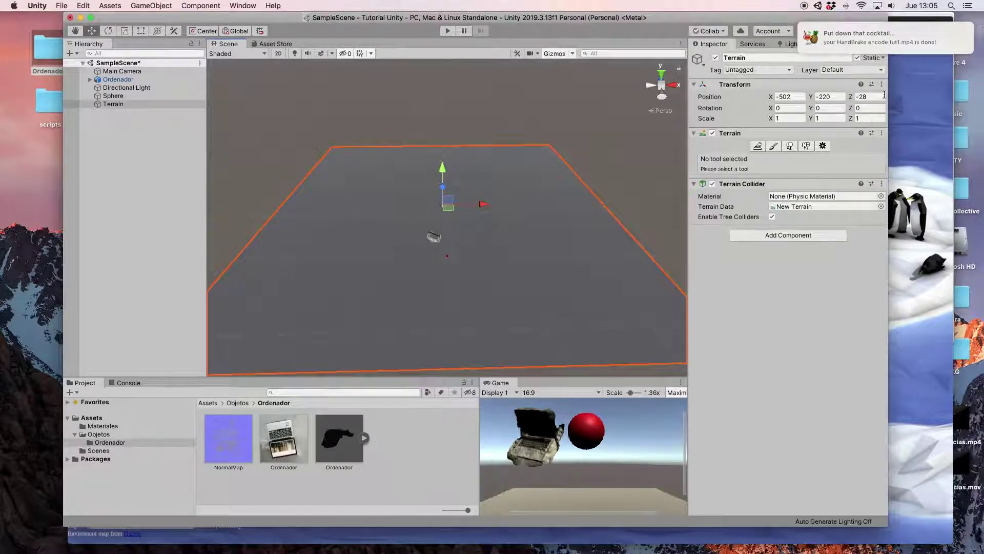
Raise rough bumps in the terrain's centre using Raise or Lower Terrain with builtin_brush_8 at size 34
{"action": "left_click", "coordinate": [774, 147]}
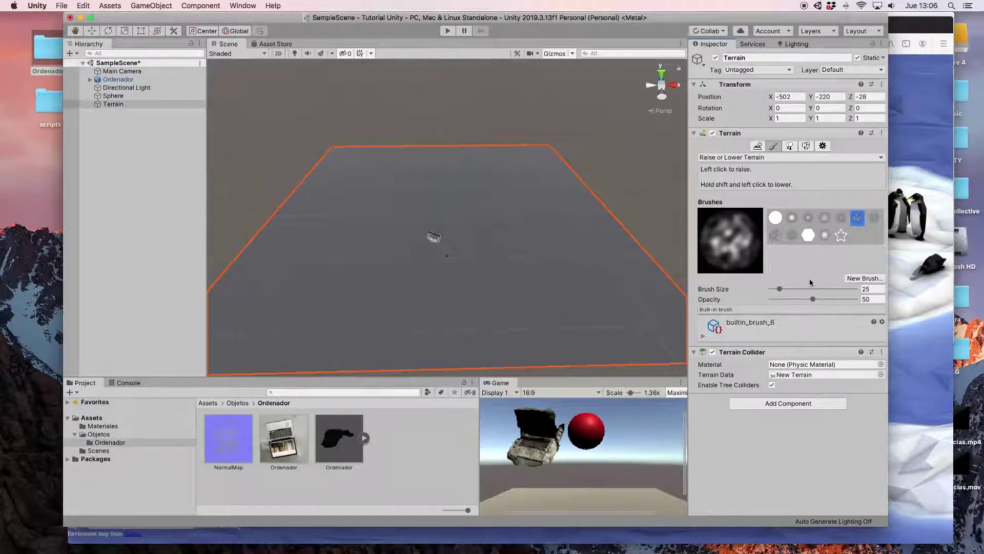
{"action": "left_click", "coordinate": [776, 236]}
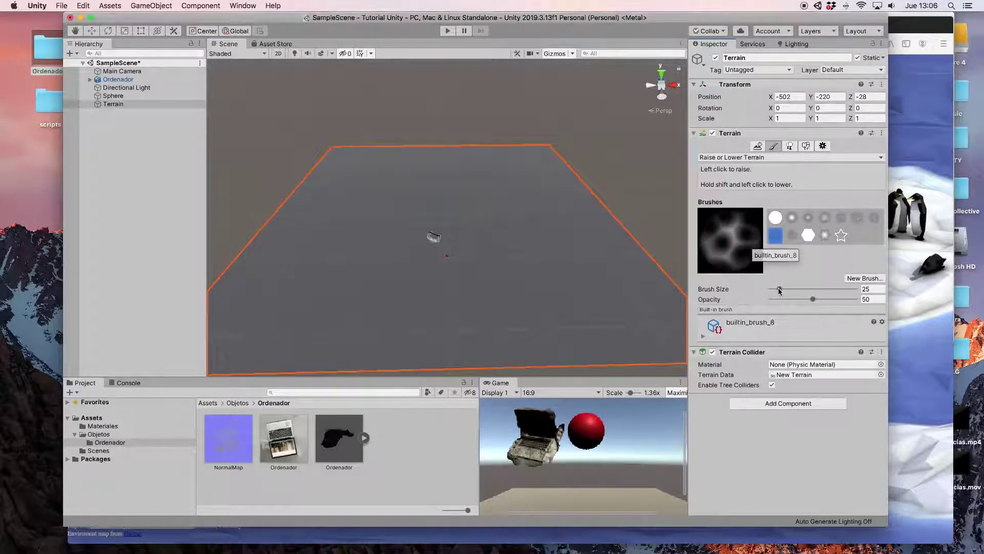
{"action": "left_click_drag", "start_coordinate": [779, 290], "coordinate": [804, 289]}
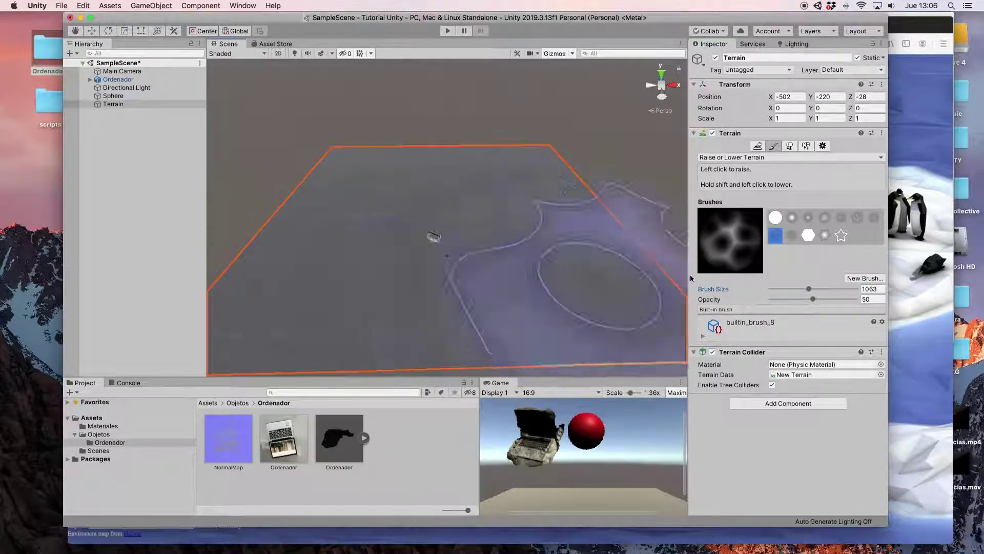
{"action": "left_click_drag", "start_coordinate": [808, 289], "coordinate": [781, 289]}
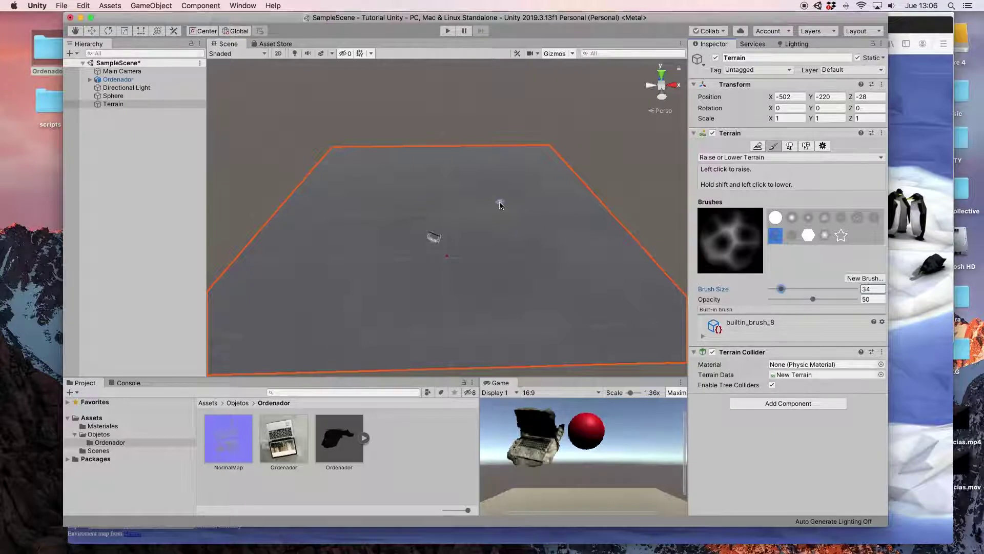
{"action": "mouse_move", "coordinate": [491, 219]}
{"action": "left_mouse_down"}
{"action": "mouse_move", "coordinate": [462, 241]}
{"action": "mouse_move", "coordinate": [417, 252]}
{"action": "mouse_move", "coordinate": [479, 263]}
{"action": "mouse_move", "coordinate": [461, 268]}
{"action": "left_mouse_up"}
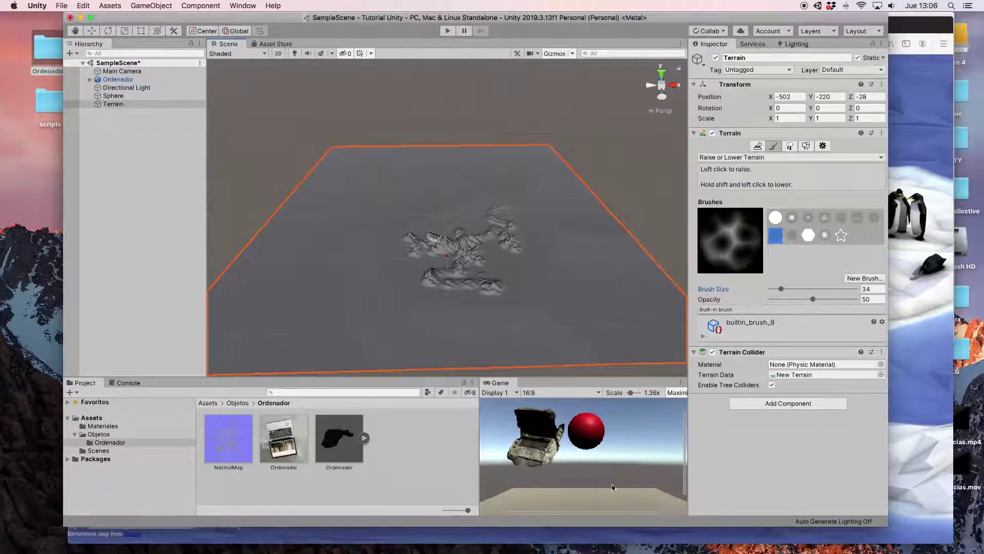
{"action": "left_click", "coordinate": [137, 106]}
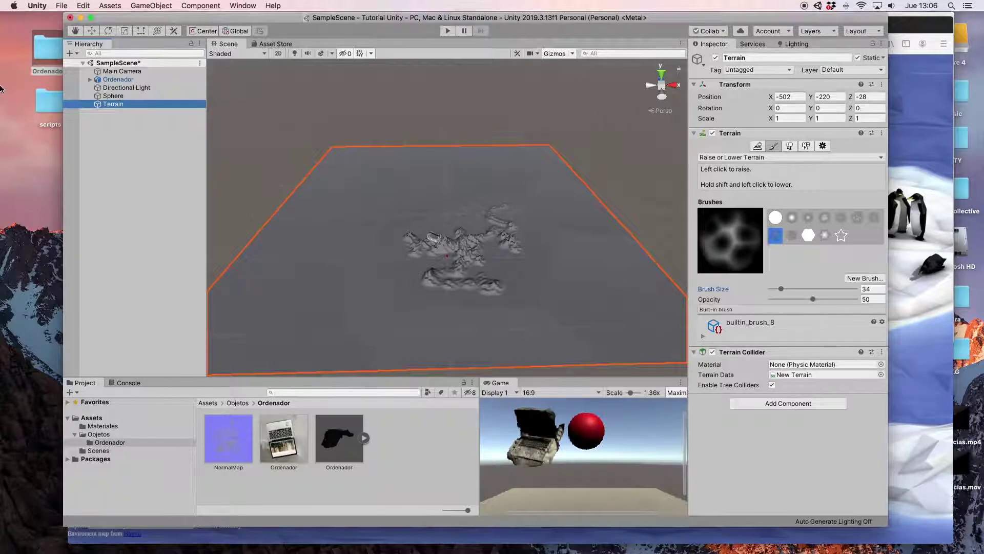
Move the terrain up along Y to about -27, then reselect it for sculpting
{"action": "left_click", "coordinate": [92, 31]}
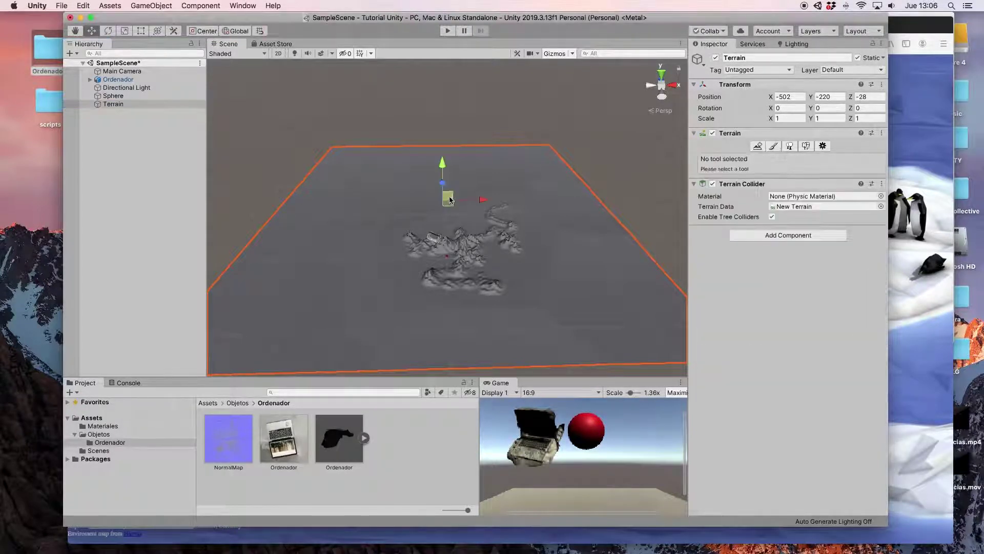
{"action": "left_click_drag", "start_coordinate": [442, 164], "coordinate": [433, 111]}
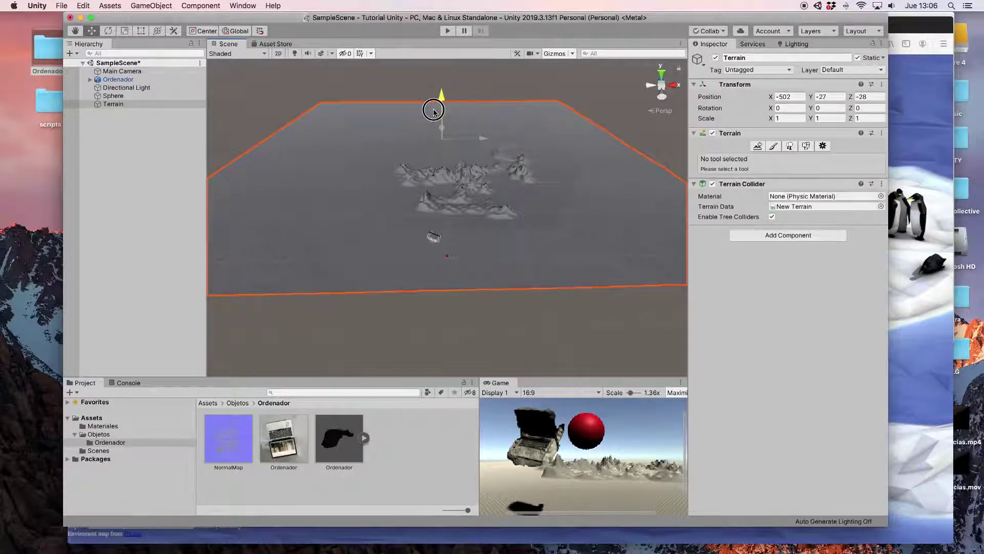
{"action": "left_click", "coordinate": [114, 105]}
{"action": "left_click", "coordinate": [774, 147]}
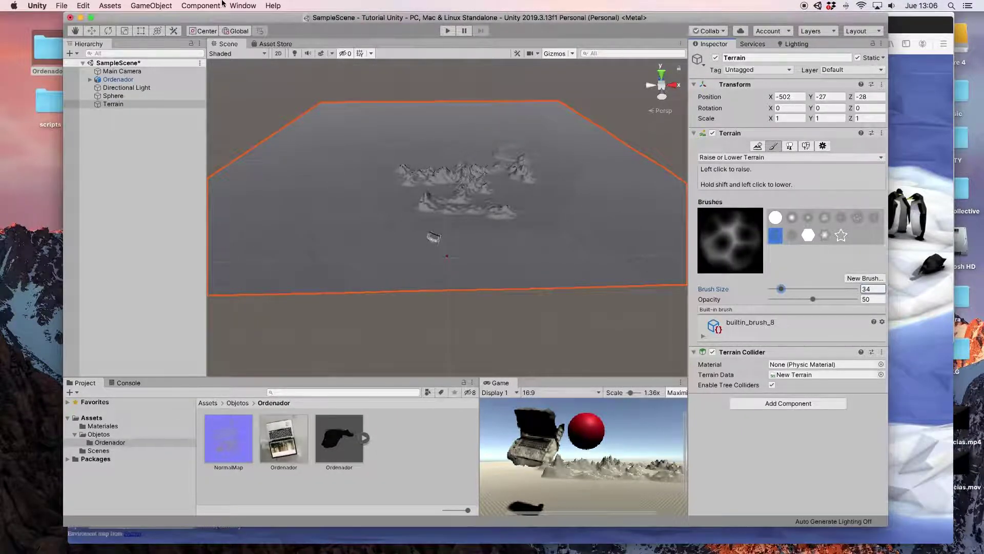
Open the Package Manager and enable showing preview packages
{"action": "left_click", "coordinate": [239, 4]}
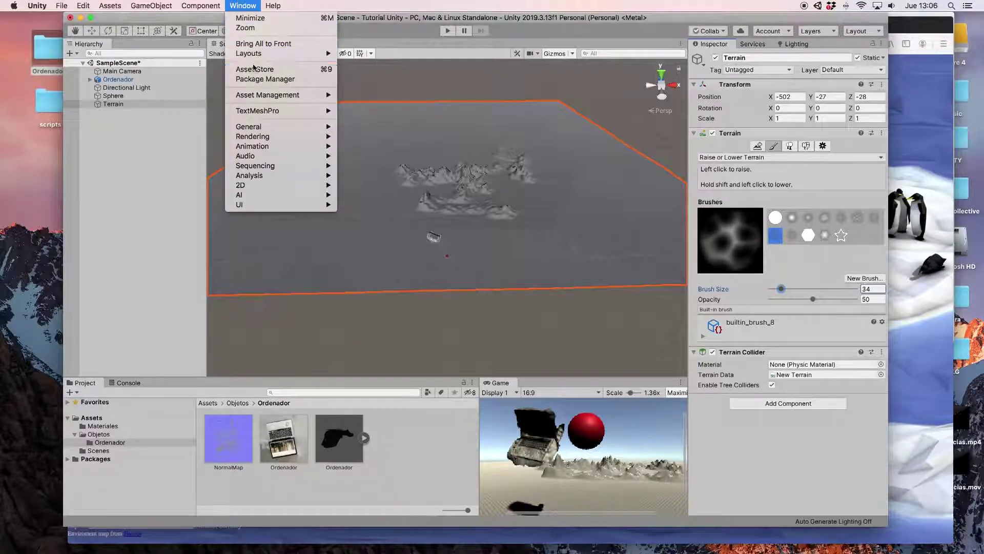
{"action": "left_click", "coordinate": [259, 80]}
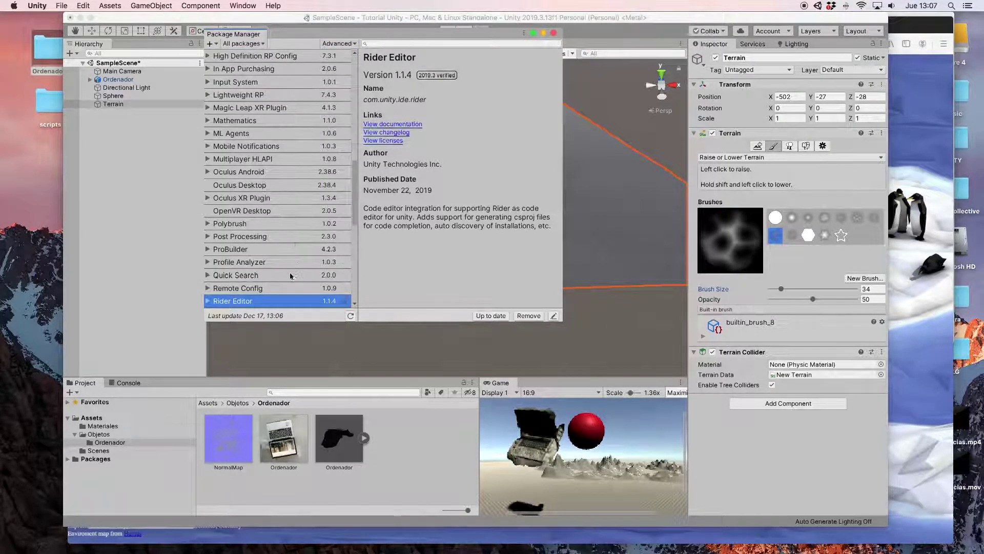
{"action": "left_click", "coordinate": [352, 42]}
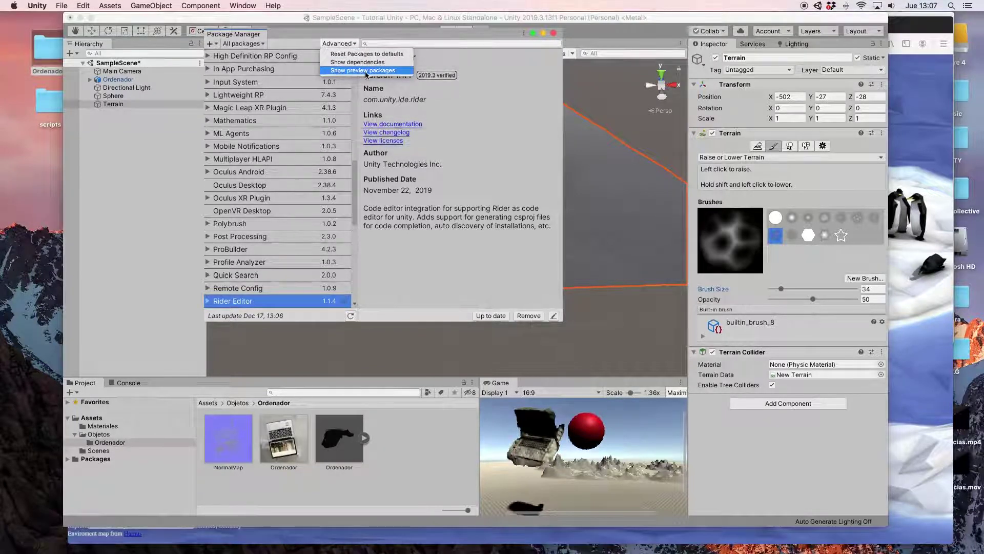
{"action": "left_click", "coordinate": [355, 70]}
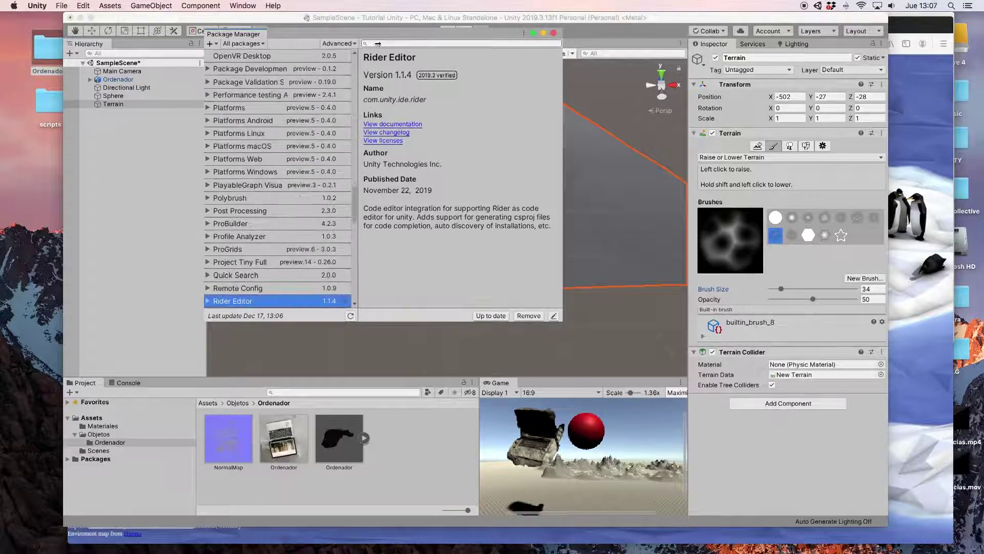
Search 'terrain' and install the Terrain Tools 3.0.1 preview package
{"action": "left_click", "coordinate": [377, 44]}
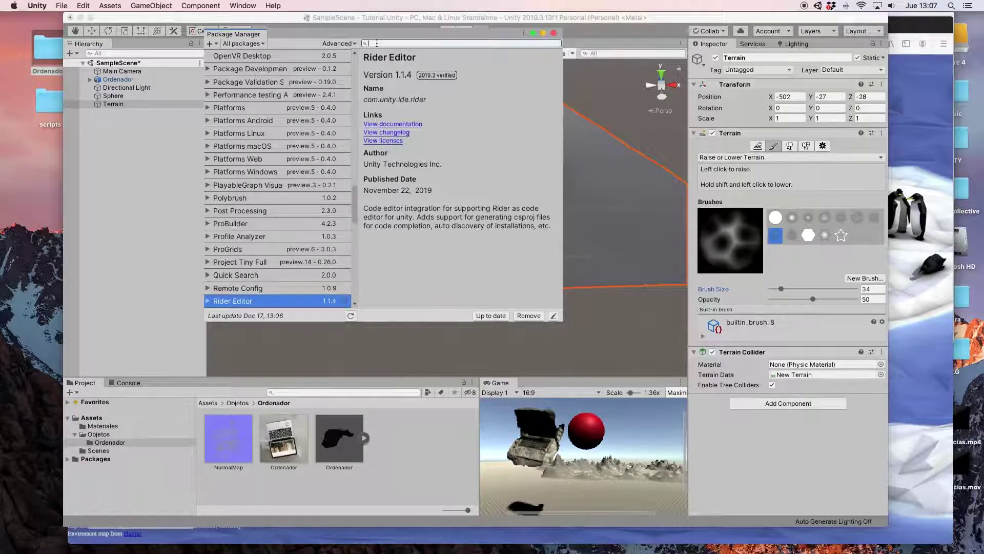
{"action": "type", "text": "terrain"}
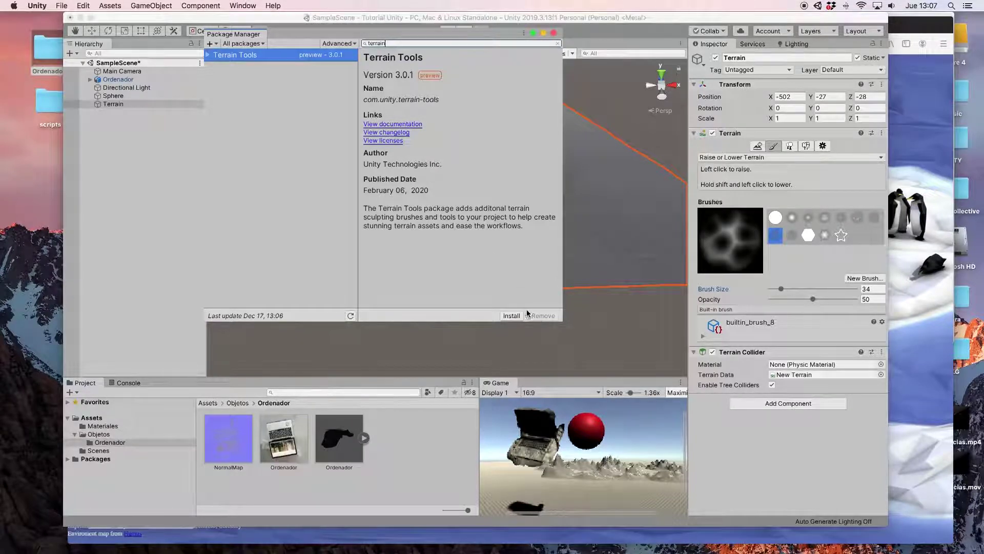
{"action": "left_click", "coordinate": [513, 316]}
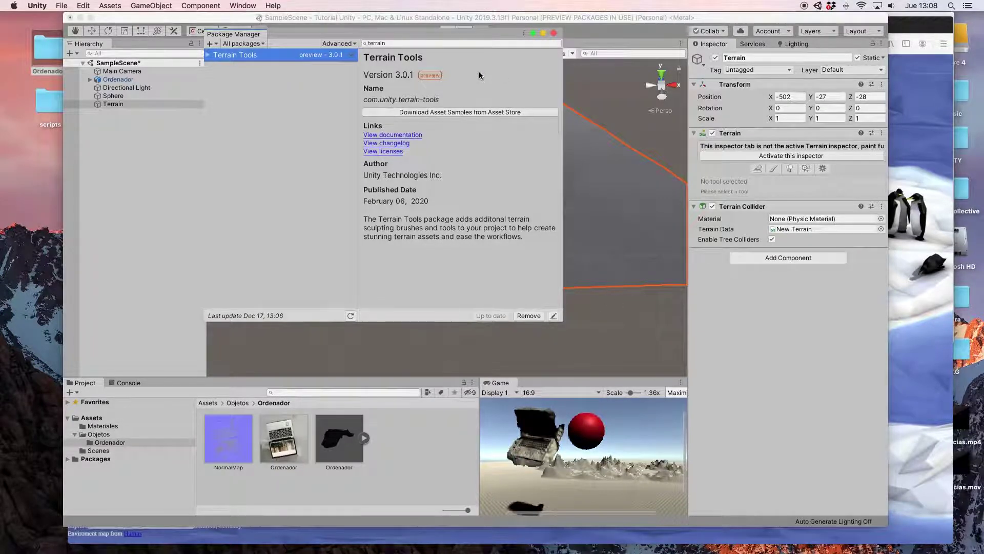
Close the Package Manager, activate Terrain Tools on the terrain, and choose Raise or Lower Terrain
{"action": "left_click", "coordinate": [554, 33]}
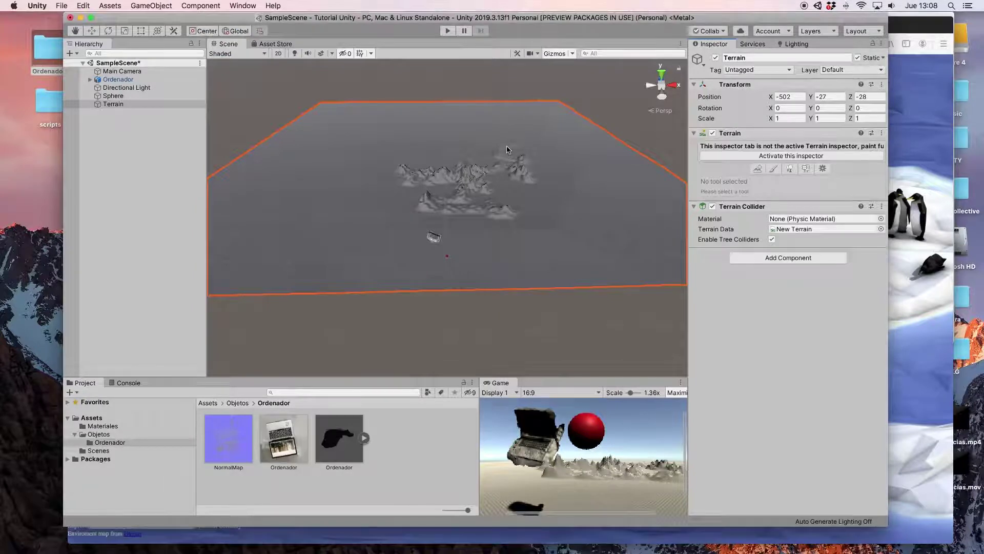
{"action": "left_click", "coordinate": [813, 157]}
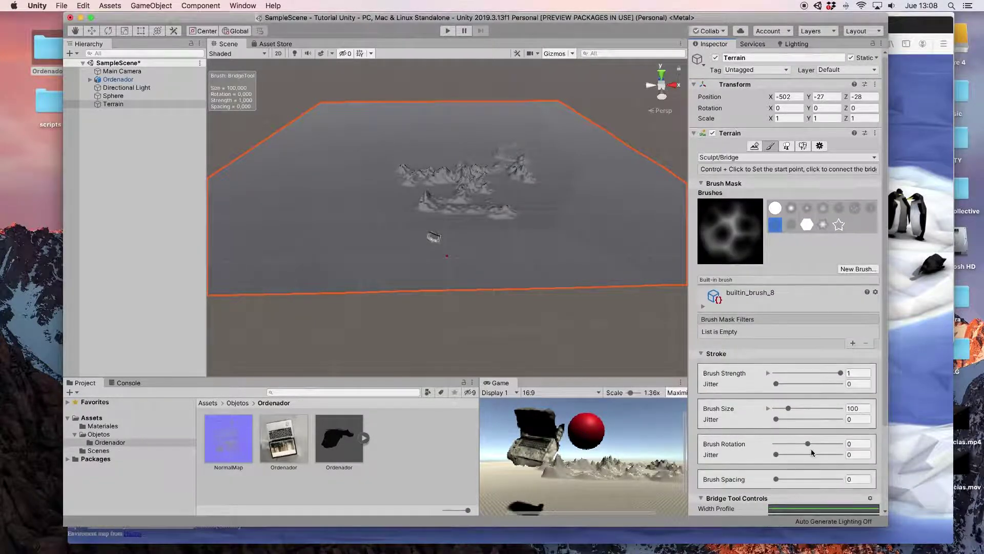
{"action": "scroll", "coordinate": [812, 452], "scroll_direction": "down", "scroll_amount": 5}
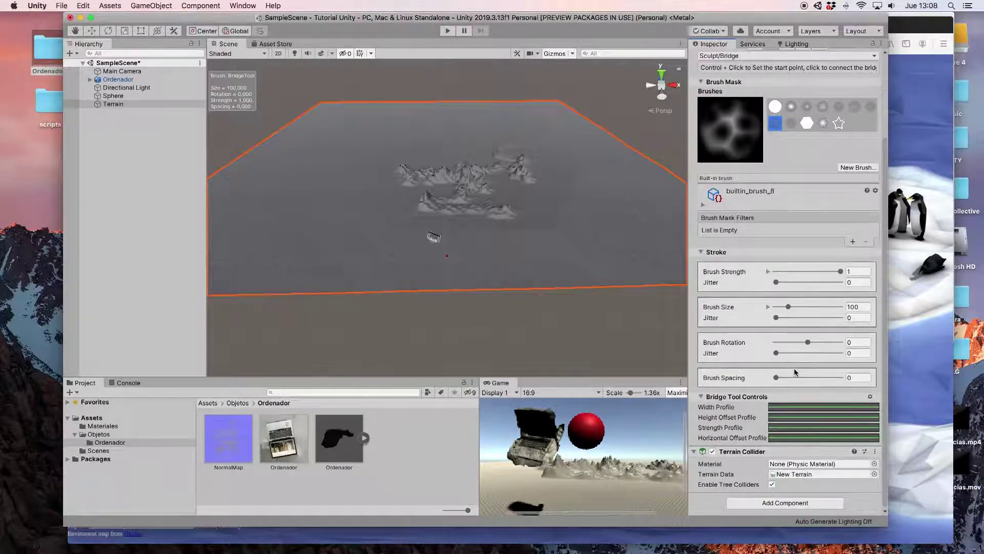
{"action": "scroll", "coordinate": [794, 349], "scroll_direction": "up", "scroll_amount": 2}
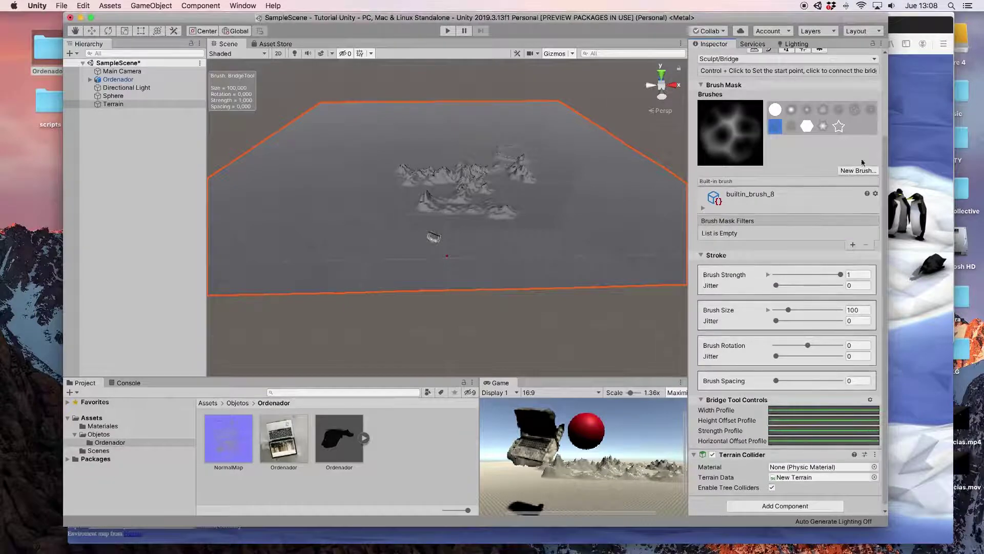
{"action": "scroll", "coordinate": [802, 149], "scroll_direction": "up", "scroll_amount": 4}
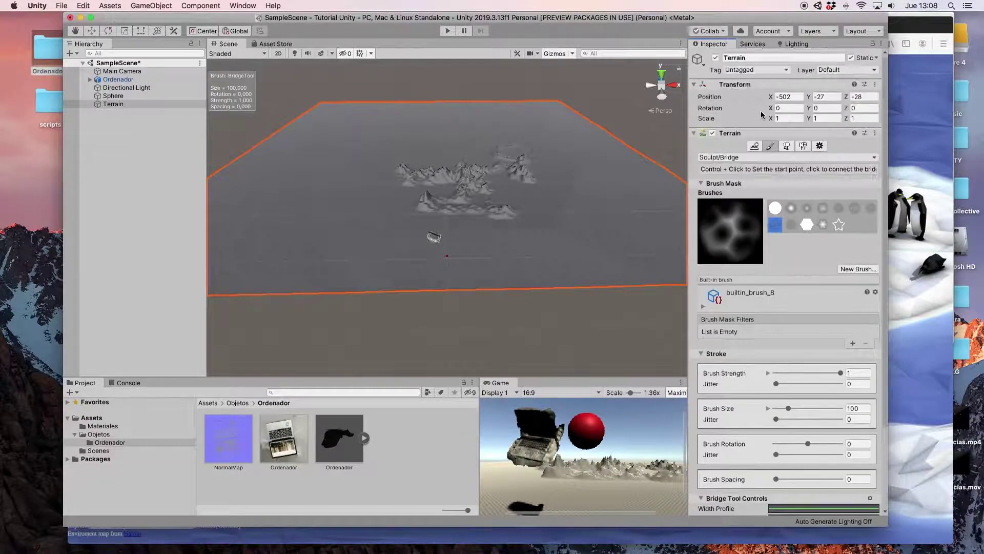
{"action": "left_click", "coordinate": [876, 162]}
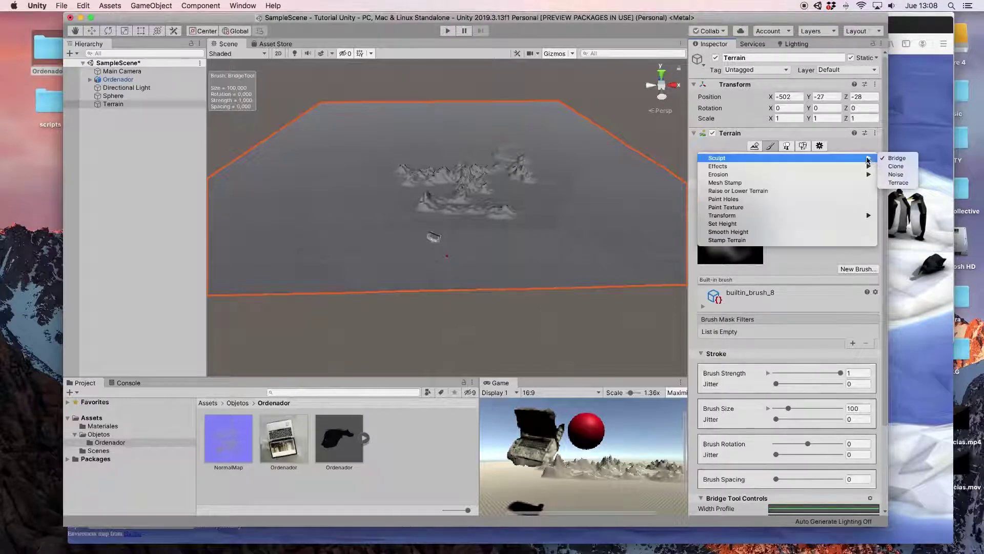
{"action": "left_click", "coordinate": [745, 190]}
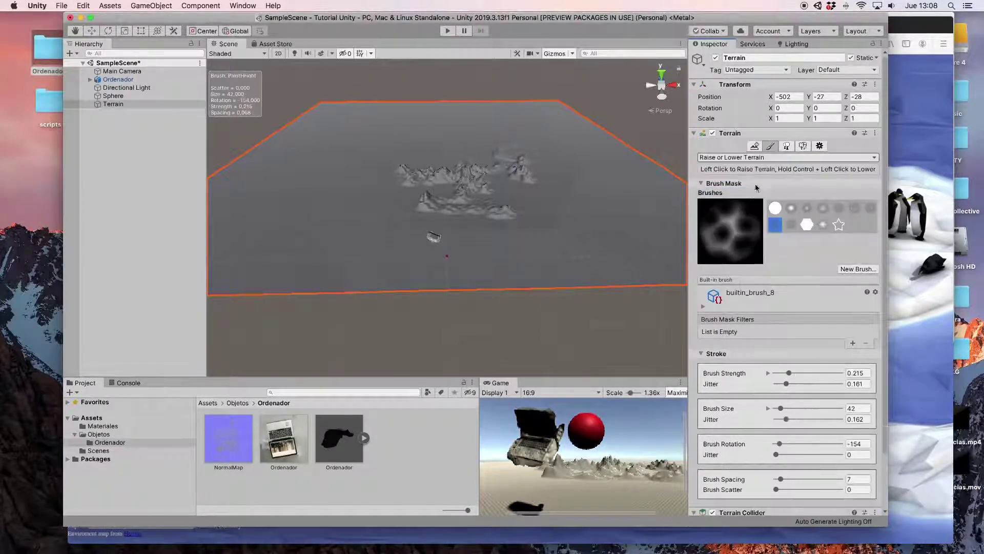
Raise peaks left of and over the central mountains with the soft round builtin_brush_2
{"action": "left_click", "coordinate": [792, 209]}
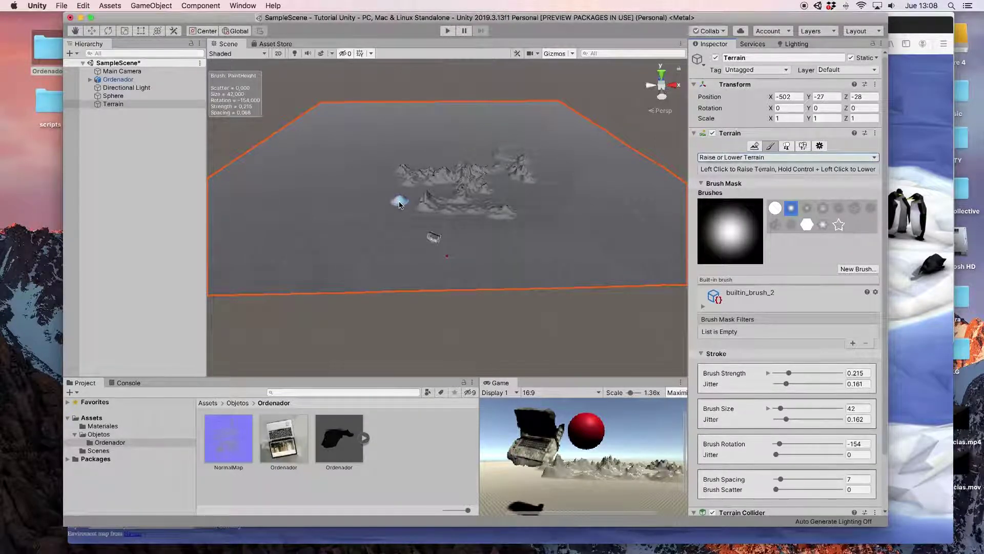
{"action": "left_click_drag", "start_coordinate": [400, 204], "coordinate": [396, 206]}
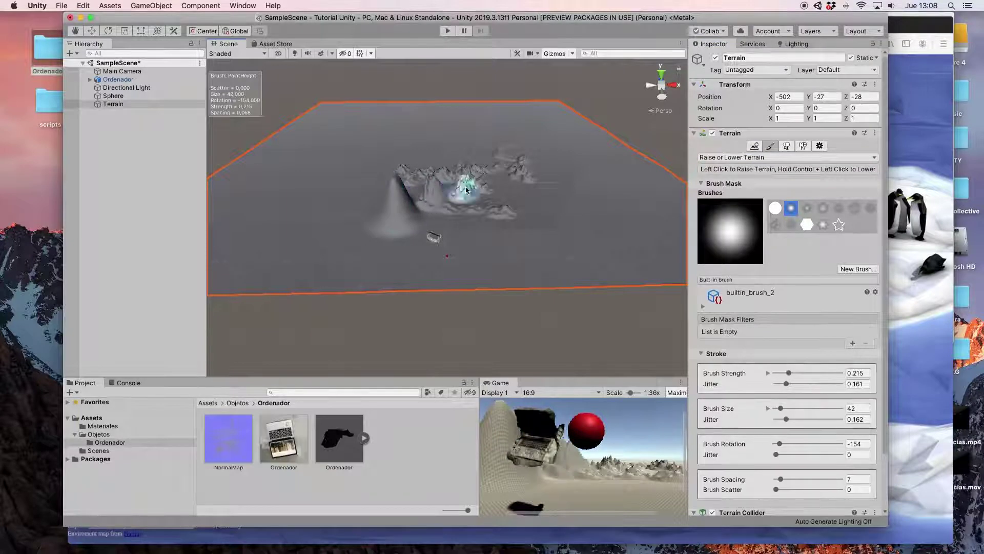
{"action": "left_click_drag", "start_coordinate": [467, 190], "coordinate": [484, 192]}
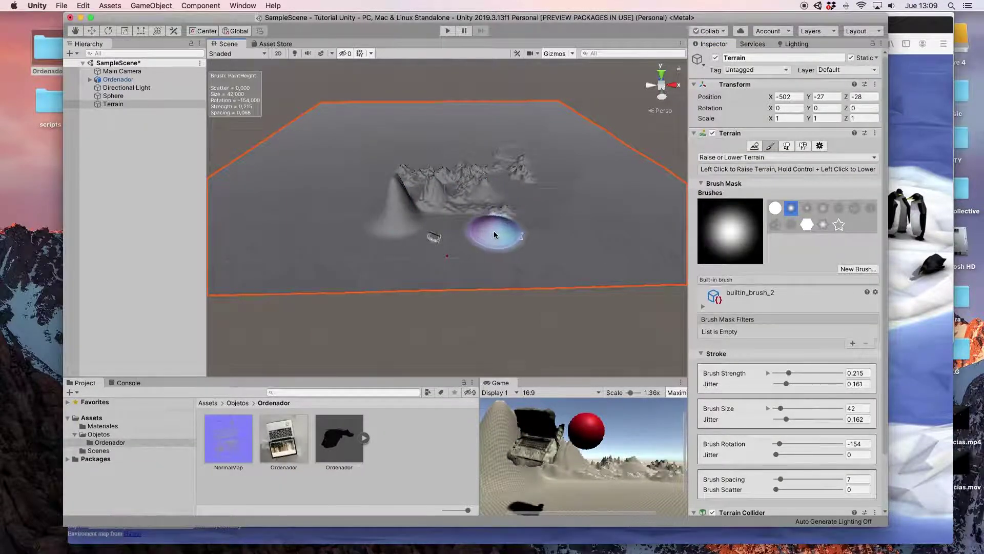
Enlarge the brush to about 80 and raise a mound in front of the mountains
{"action": "key", "text": "a"}
{"action": "key", "text": "a"}
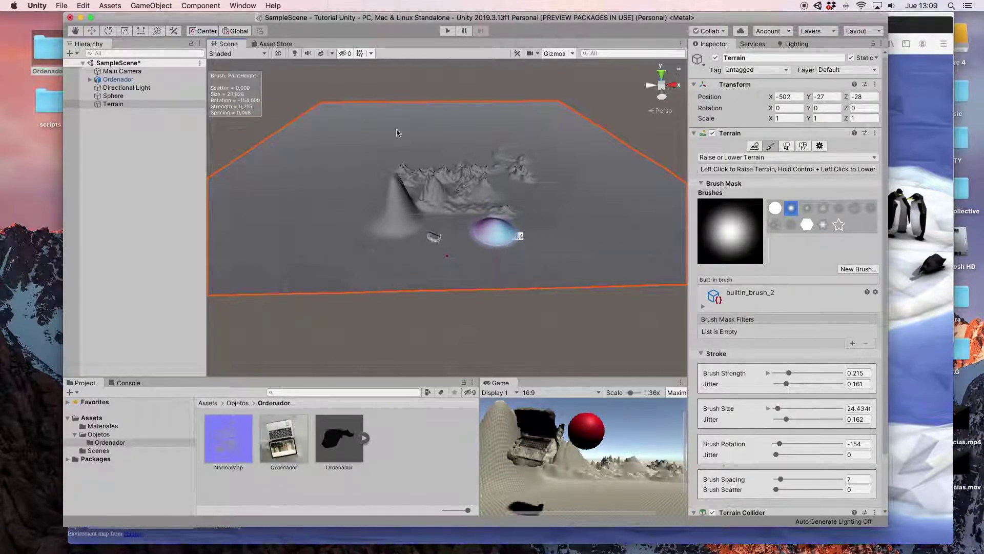
{"action": "key", "text": "a"}
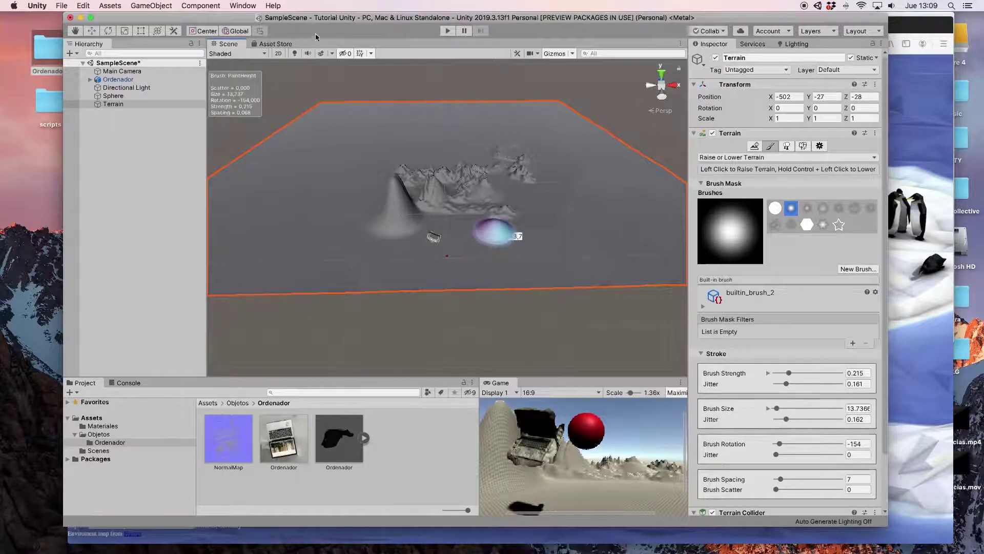
{"action": "key", "text": "a"}
{"action": "key", "text": "a"}
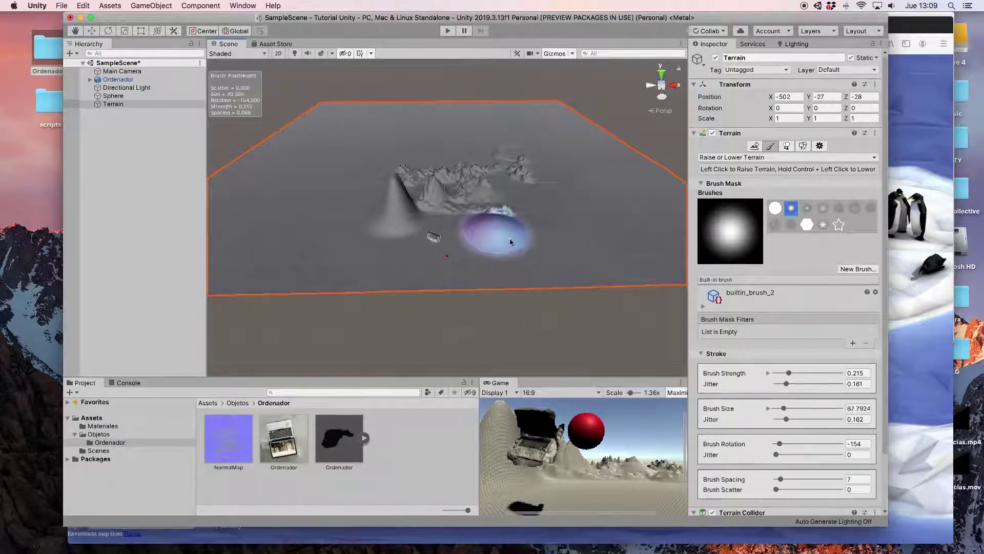
{"action": "key", "text": "a"}
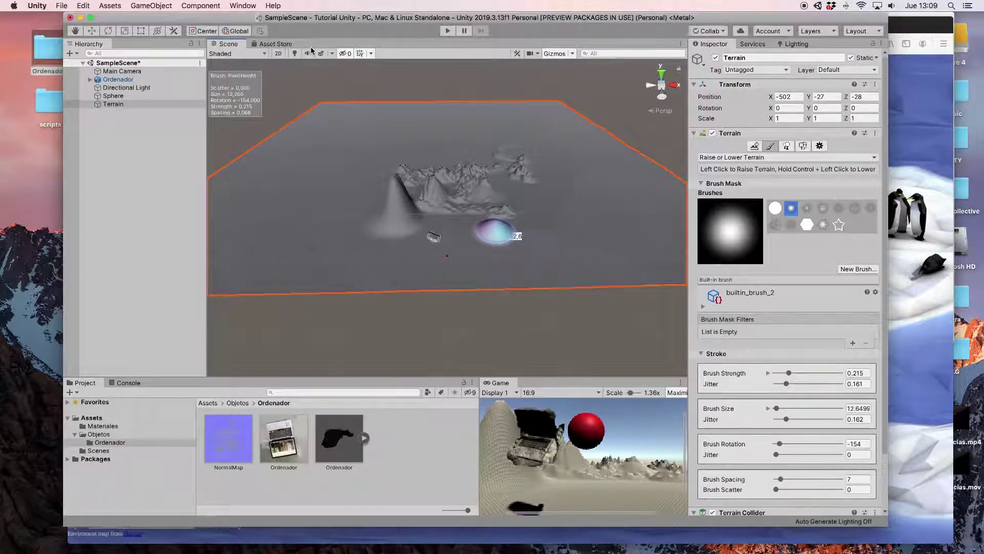
{"action": "key", "text": "a"}
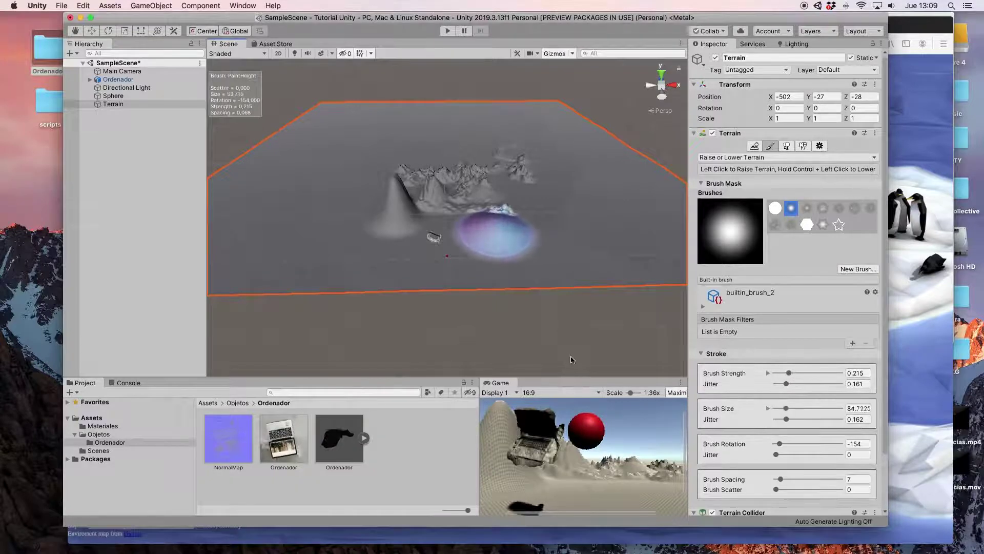
{"action": "key", "text": "a"}
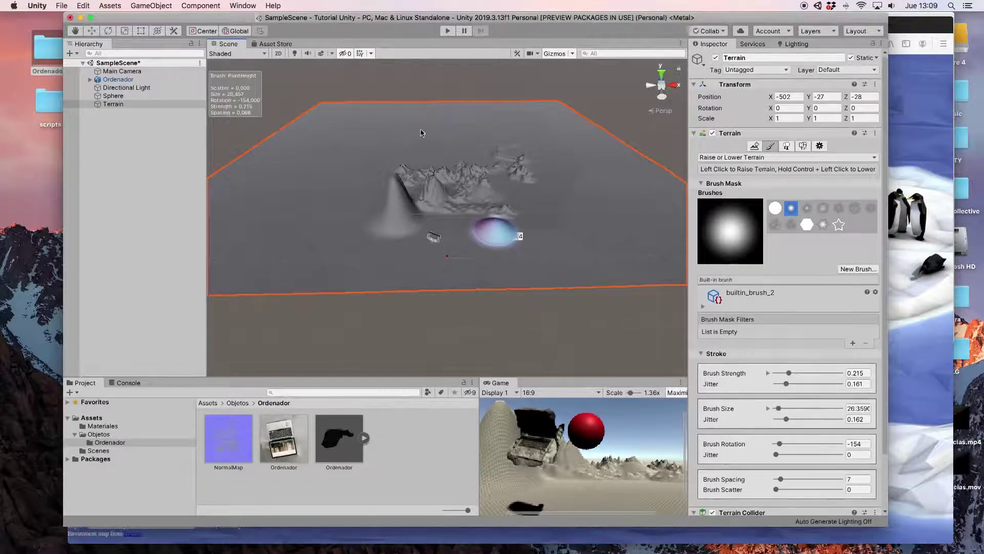
{"action": "left_click_drag", "start_coordinate": [527, 213], "coordinate": [486, 206]}
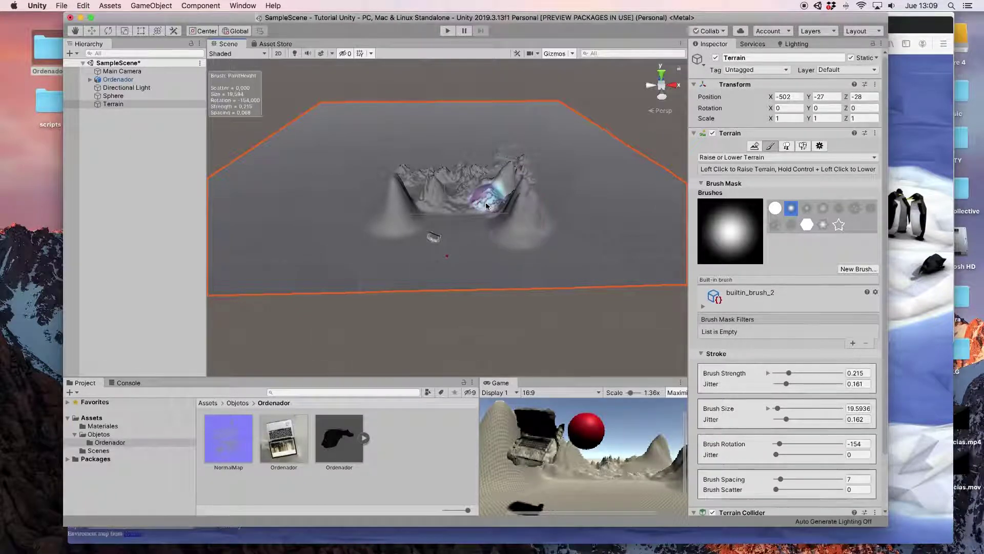
Increase brush strength and build a tall spike right of the mountains, rotating the brush to about 118°
{"action": "key", "text": "s"}
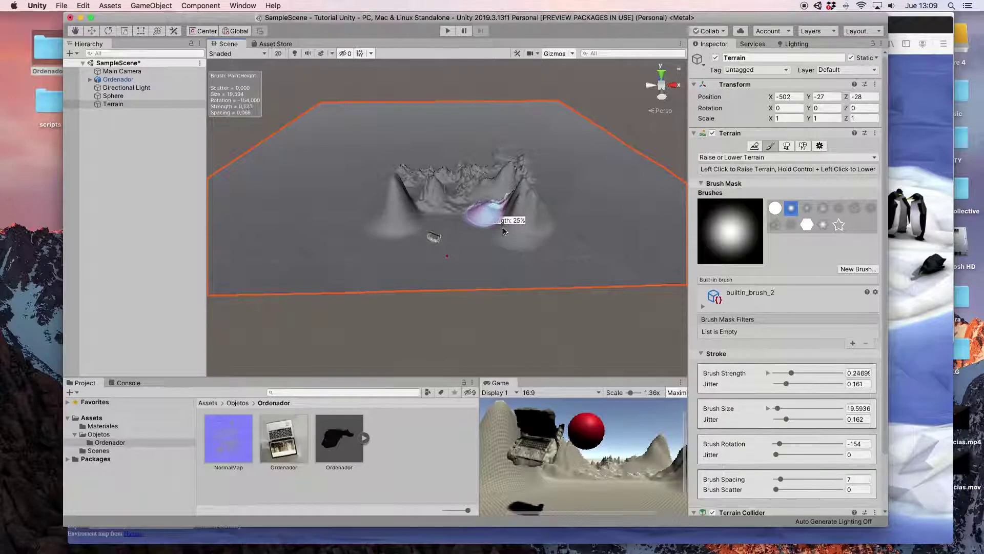
{"action": "left_click_drag", "start_coordinate": [483, 211], "coordinate": [528, 233]}
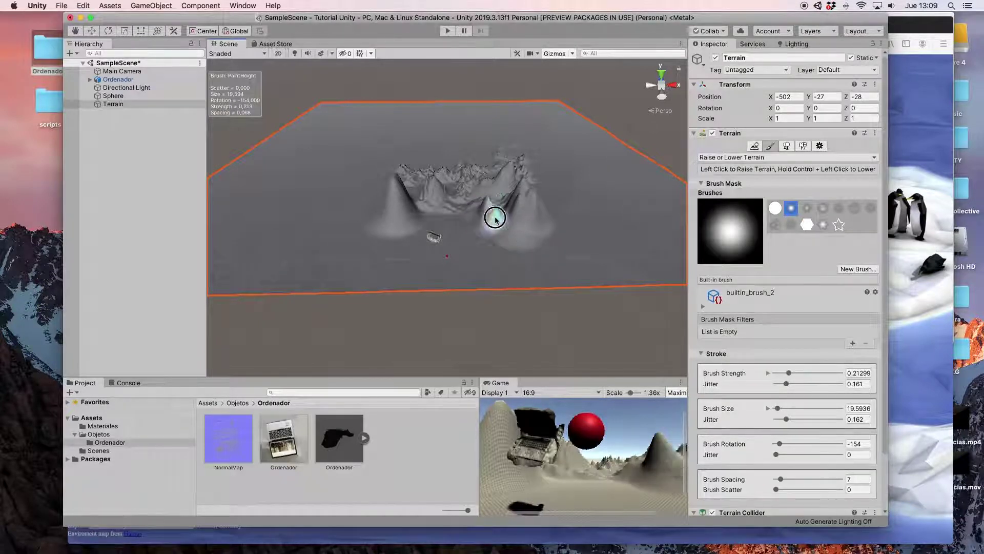
{"action": "left_click", "coordinate": [518, 205]}
{"action": "left_click_drag", "start_coordinate": [519, 210], "coordinate": [526, 239]}
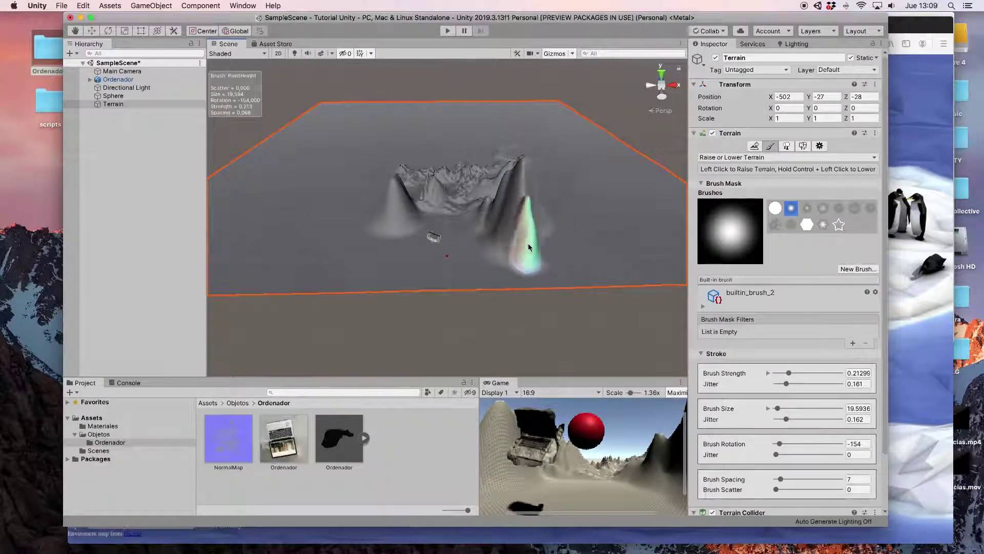
{"action": "left_click", "coordinate": [521, 222]}
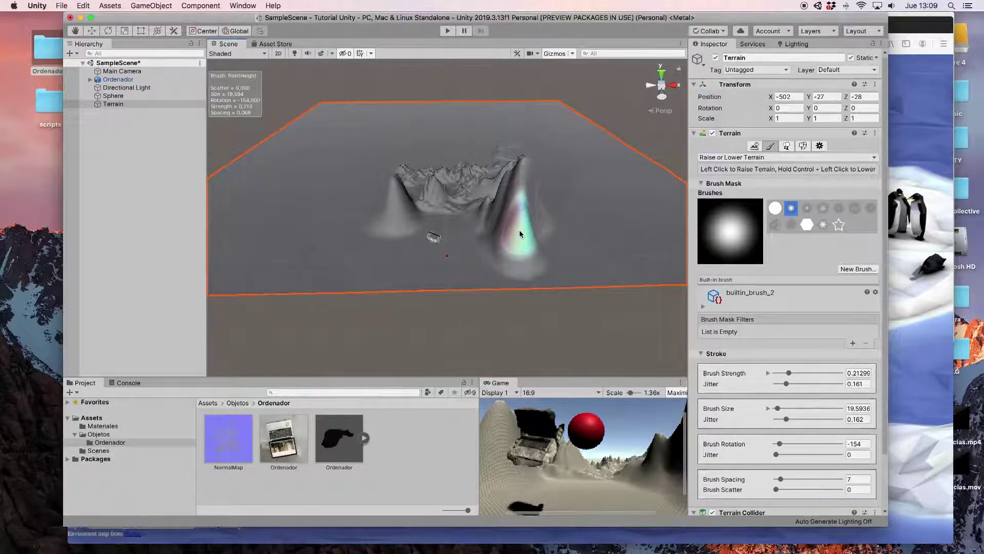
{"action": "left_click_drag", "start_coordinate": [505, 221], "coordinate": [433, 200], "text": "ctrl"}
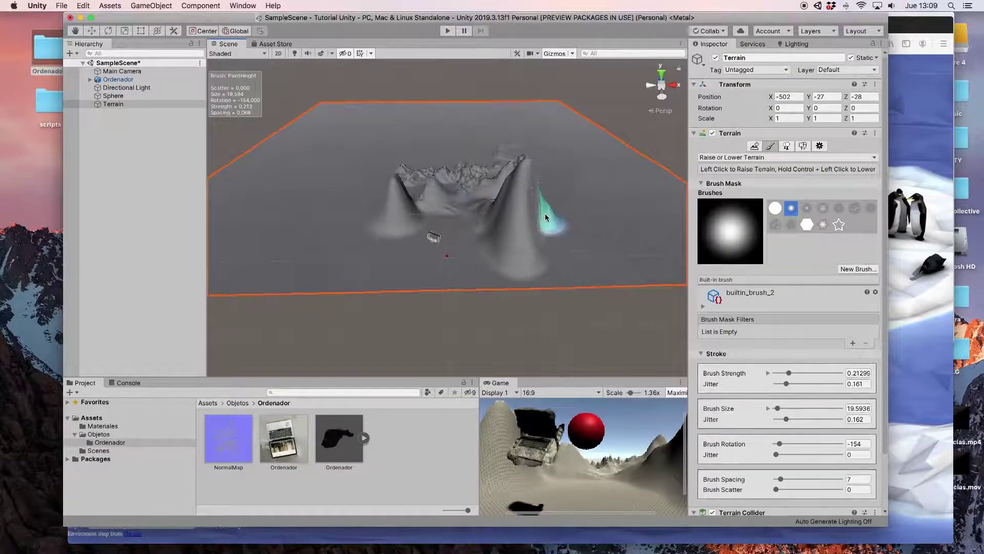
{"action": "mouse_move", "coordinate": [529, 240]}
{"action": "left_mouse_down"}
{"action": "mouse_move", "coordinate": [477, 252]}
{"action": "mouse_move", "coordinate": [474, 229]}
{"action": "left_mouse_up"}
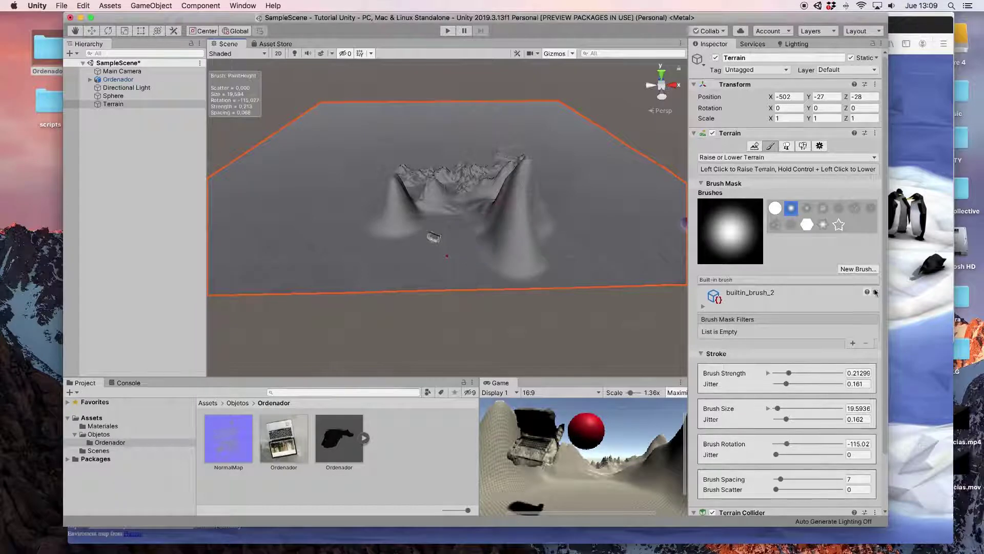
Switch back to builtin_brush_8 and turn the brush rotation to about 169 degrees
{"action": "left_click", "coordinate": [775, 224]}
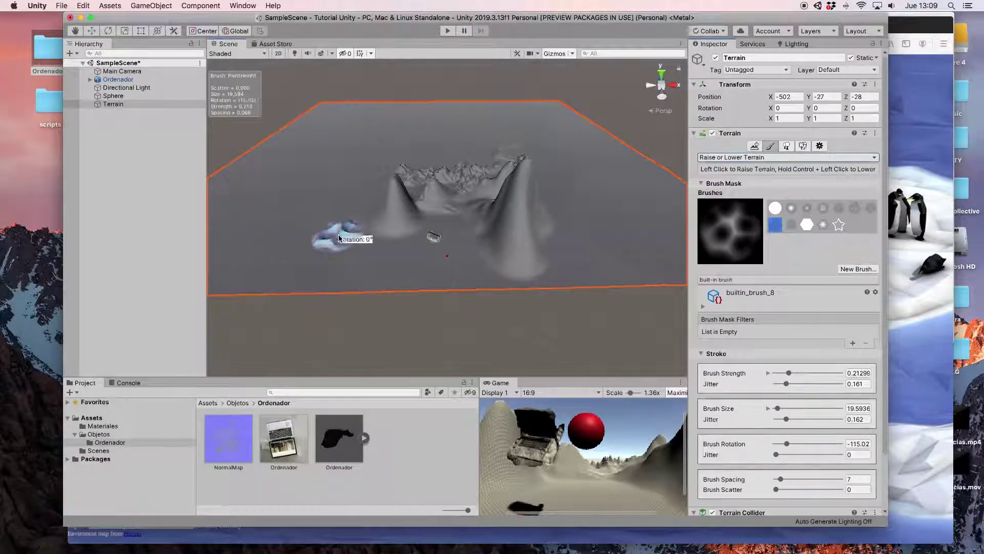
{"action": "mouse_move", "coordinate": [336, 241]}
{"action": "left_mouse_down"}
{"action": "mouse_move", "coordinate": [340, 251]}
{"action": "mouse_move", "coordinate": [326, 208]}
{"action": "left_mouse_up"}
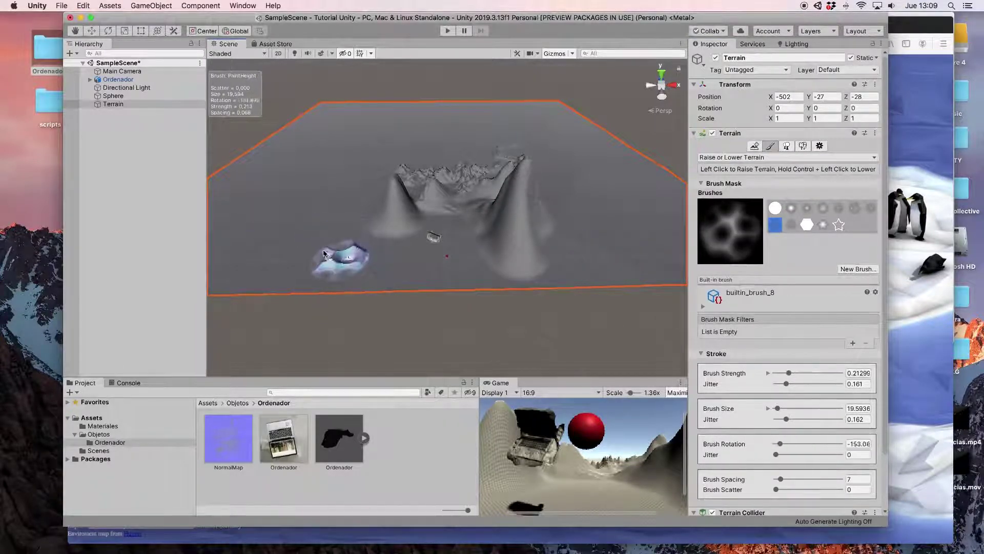
{"action": "mouse_move", "coordinate": [325, 208]}
{"action": "left_mouse_down"}
{"action": "mouse_move", "coordinate": [333, 241]}
{"action": "mouse_move", "coordinate": [402, 240]}
{"action": "left_mouse_up"}
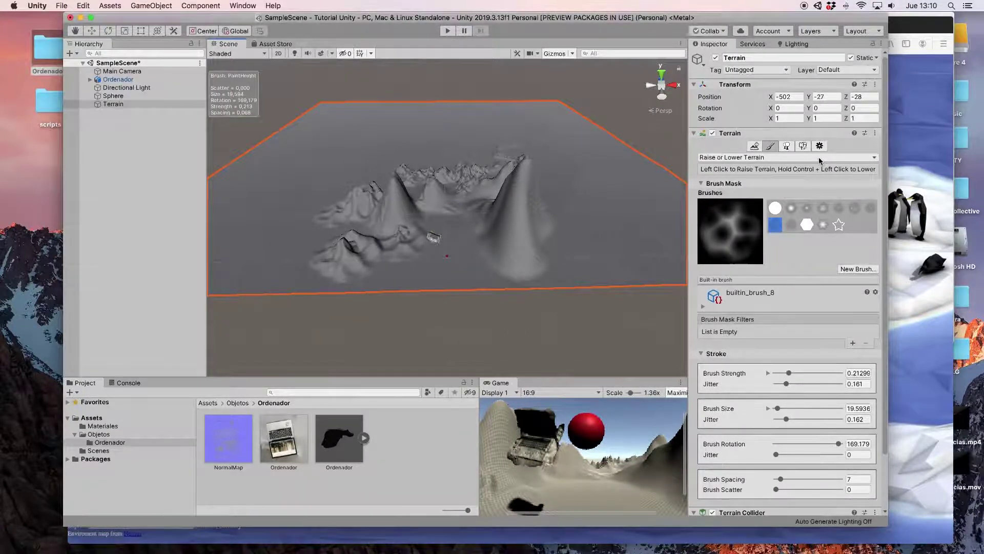
{"action": "left_click", "coordinate": [868, 156]}
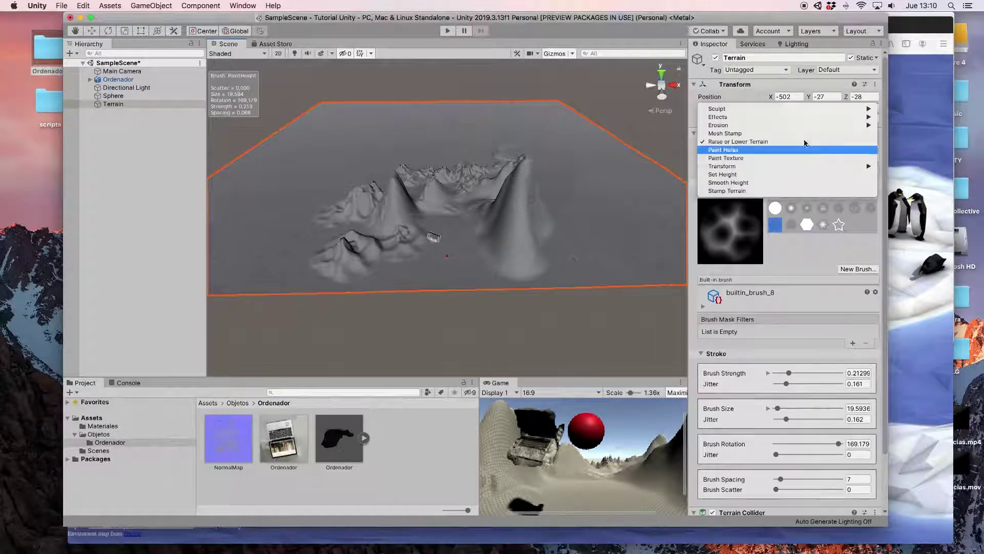
Show the terrain tool list's Sculpt submenu with Bridge, Clone, Noise and Terrace
{"action": "left_click", "coordinate": [821, 269]}
{"action": "left_click", "coordinate": [868, 157]}
{"action": "mouse_move", "coordinate": [739, 109]}
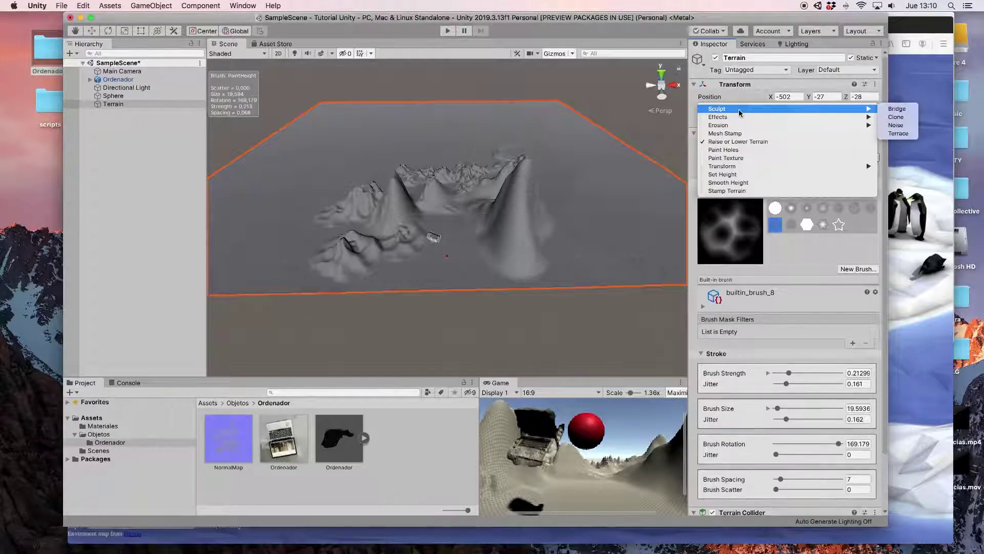
{"action": "left_click", "coordinate": [753, 143]}
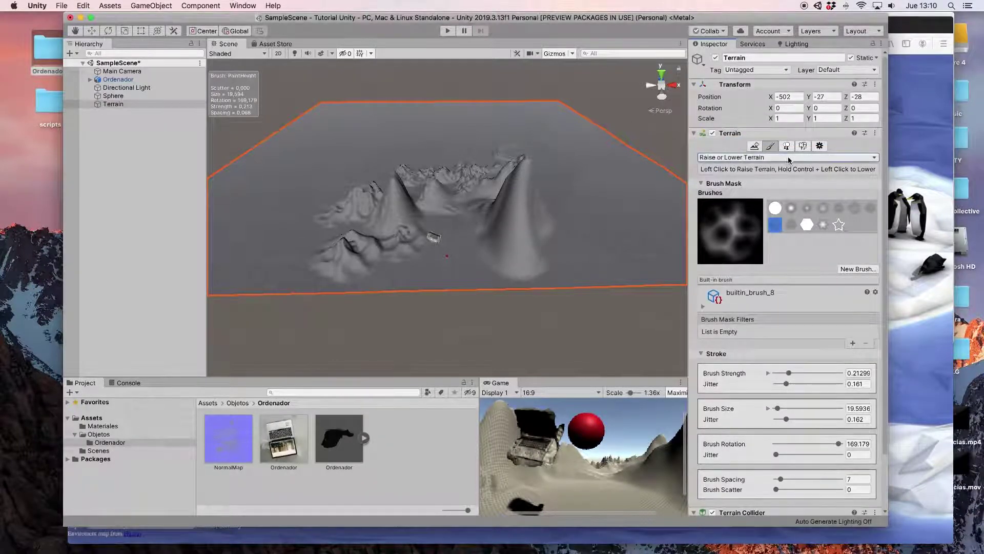
{"action": "left_click", "coordinate": [809, 159]}
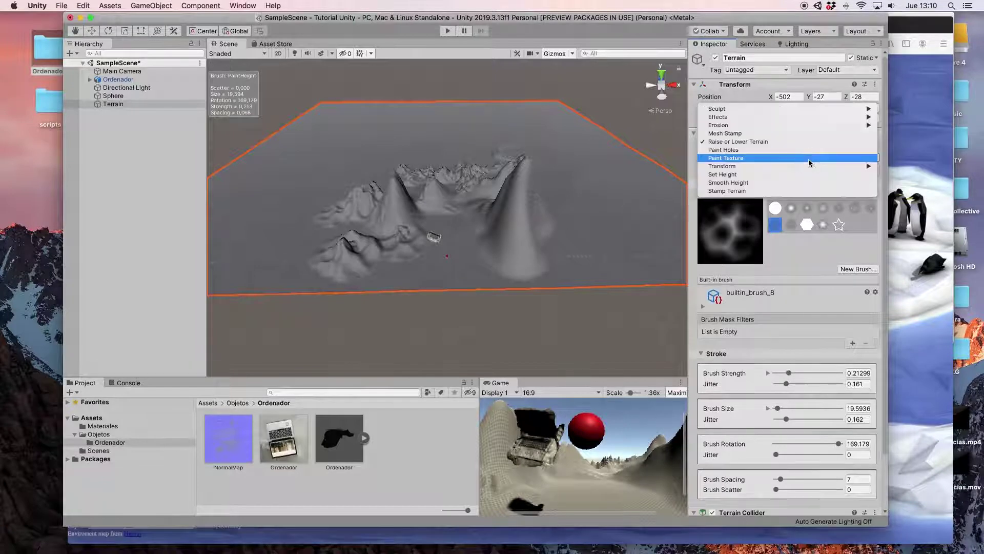
{"action": "mouse_move", "coordinate": [752, 109]}
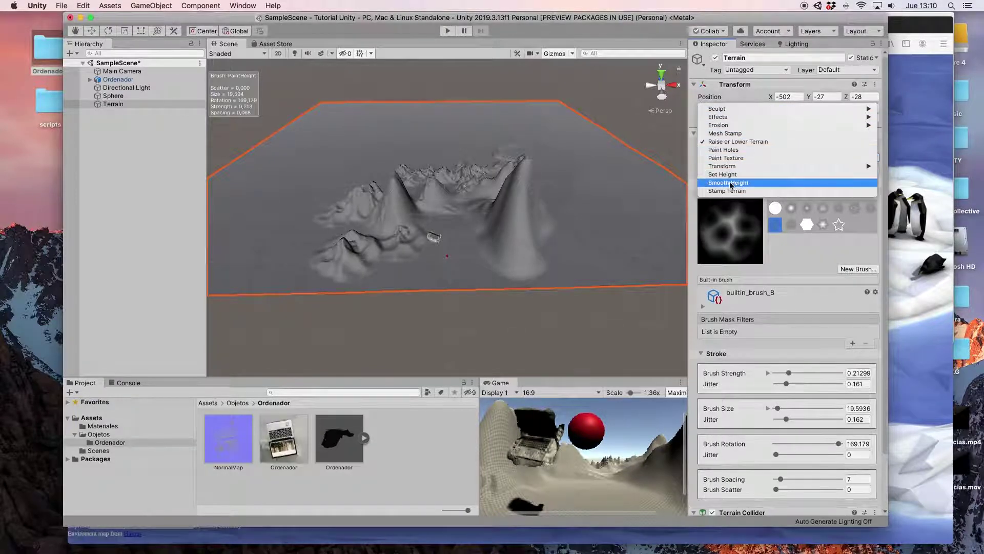
{"action": "mouse_move", "coordinate": [714, 112]}
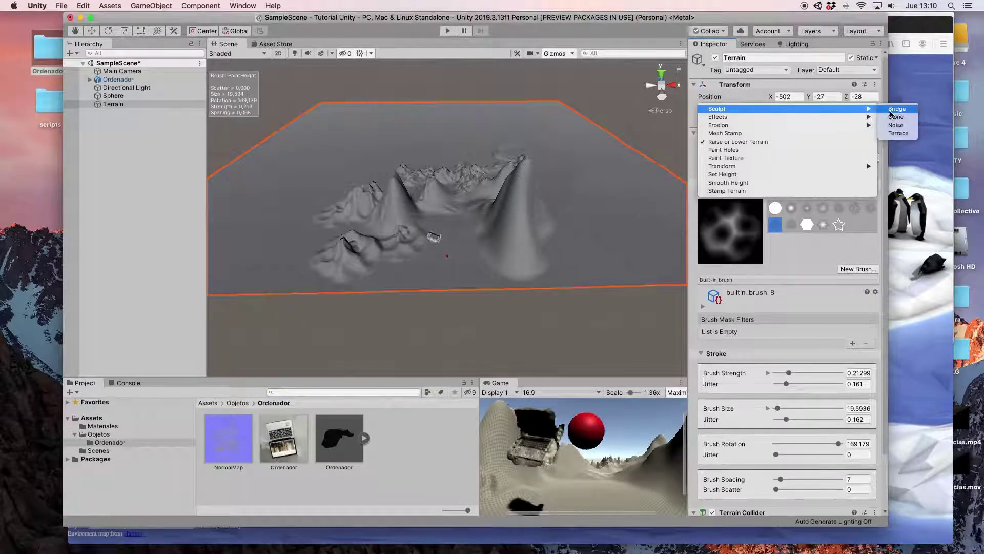
Switch to Sculpt > Bridge and build a bridge ramp connecting the two peaks
{"action": "left_click", "coordinate": [890, 110]}
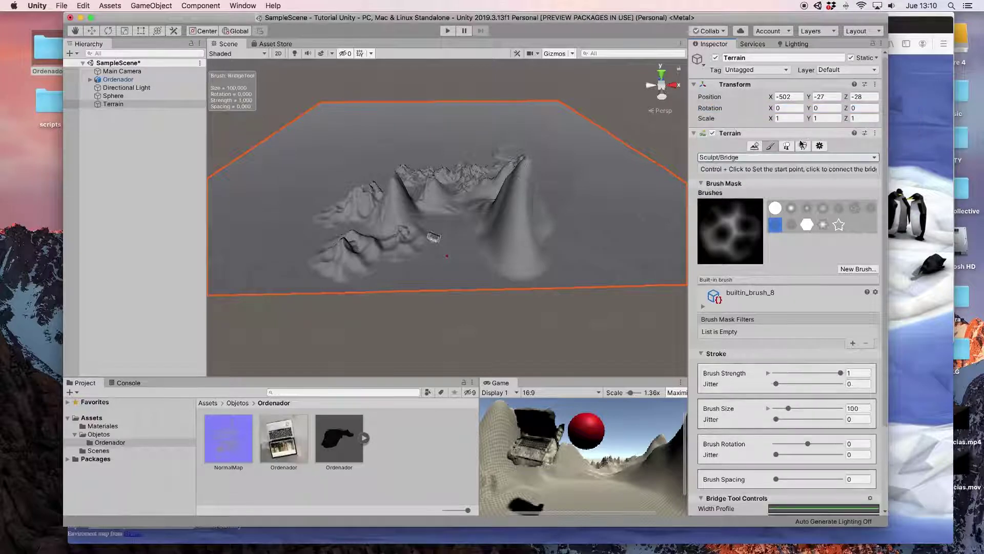
{"action": "left_click", "coordinate": [505, 236], "text": "ctrl"}
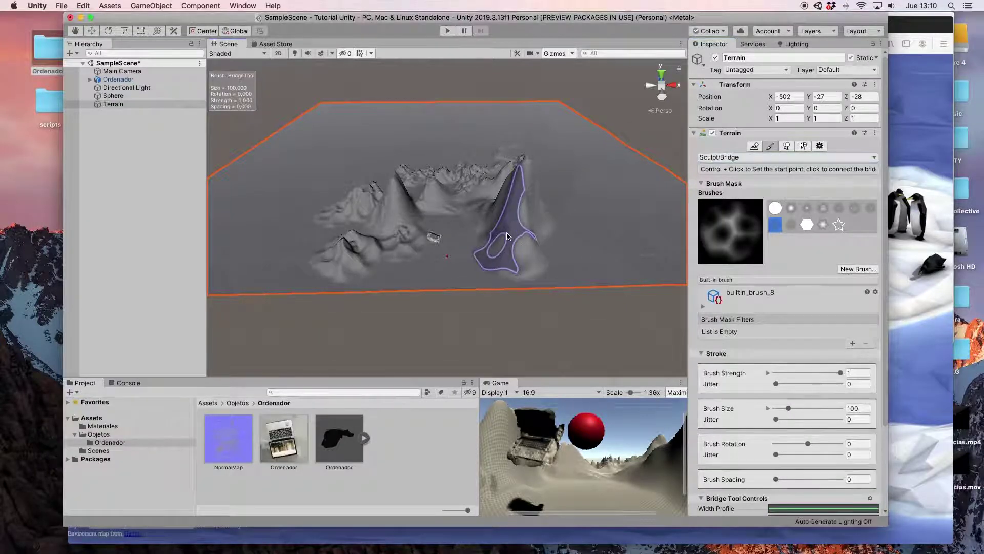
{"action": "left_click", "coordinate": [411, 212]}
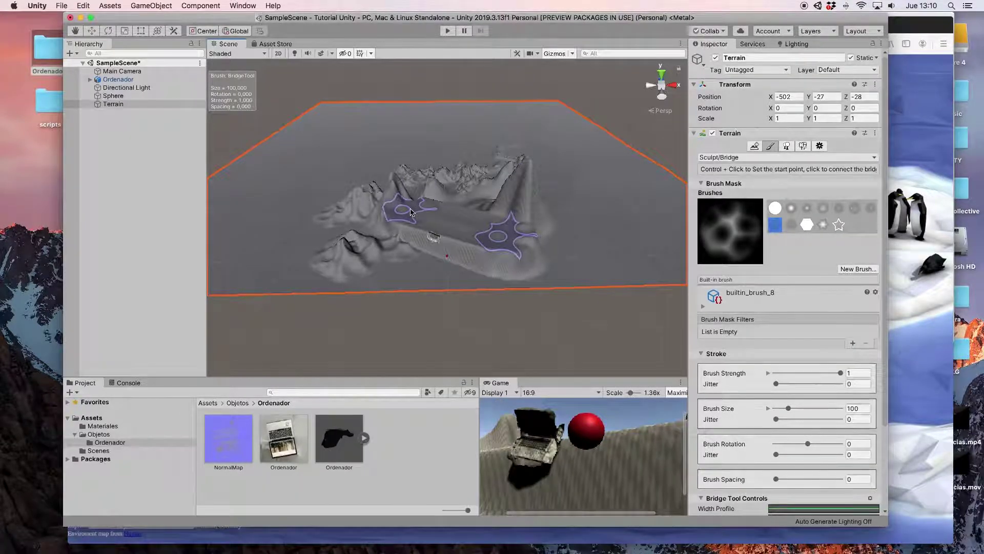
{"action": "key", "text": "ctrl+z"}
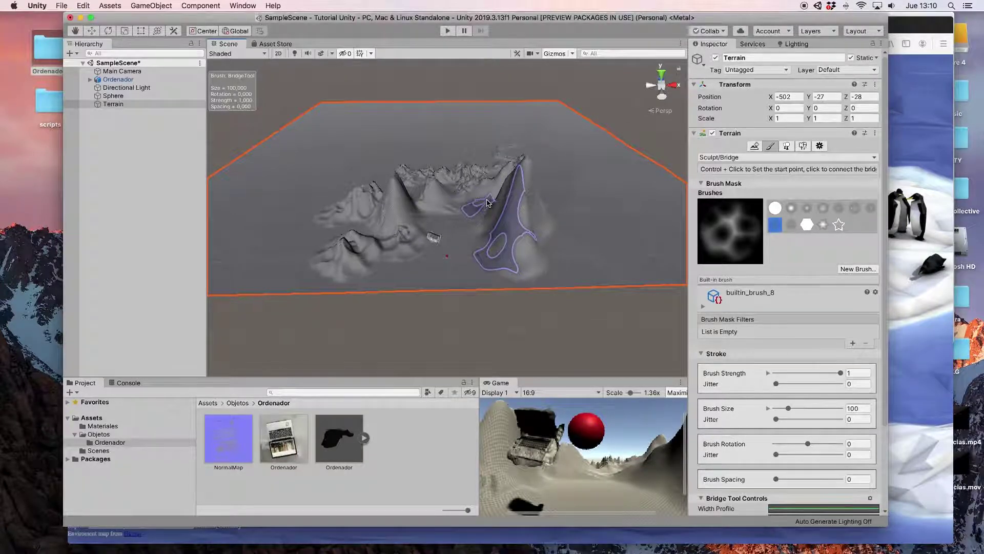
{"action": "left_click", "coordinate": [487, 202], "text": "ctrl"}
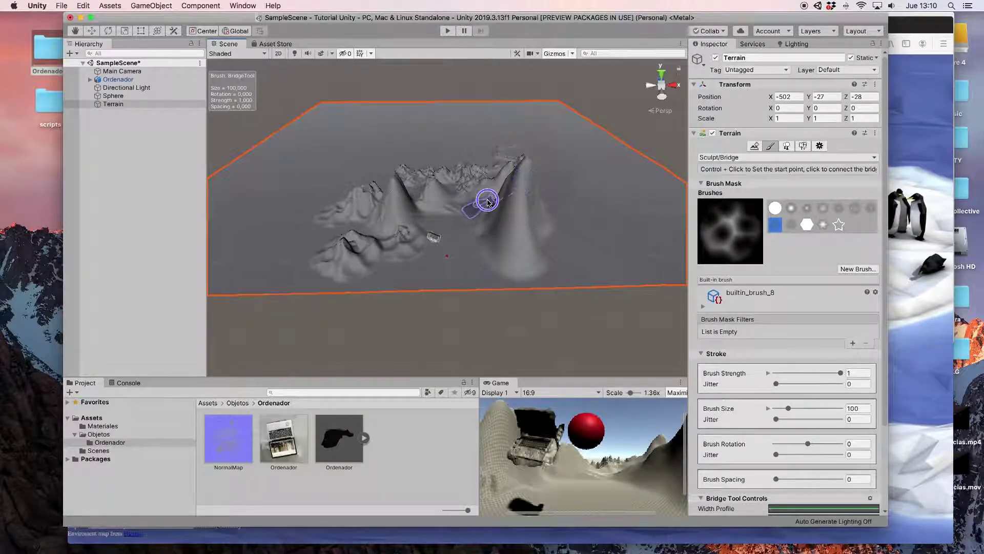
{"action": "left_click", "coordinate": [430, 194]}
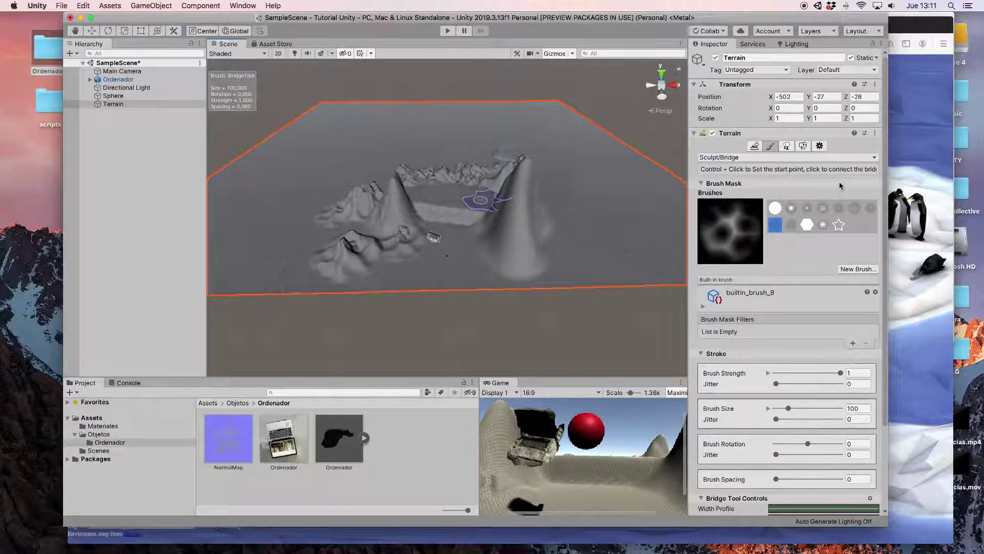
{"action": "left_click", "coordinate": [872, 158]}
{"action": "mouse_move", "coordinate": [869, 158]}
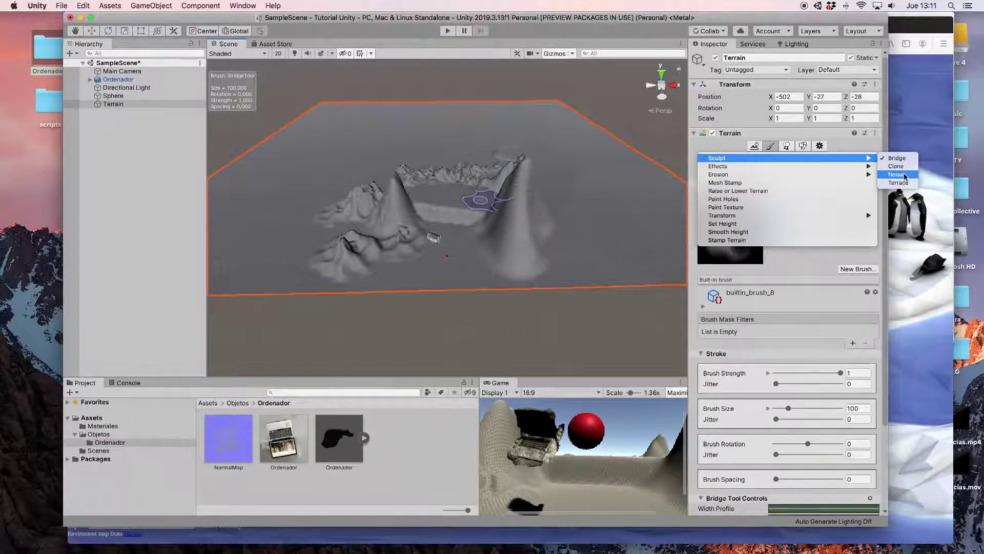
Switch to the Sculpt > Noise tool and look over its Noise Height Tool Settings
{"action": "left_click", "coordinate": [877, 180]}
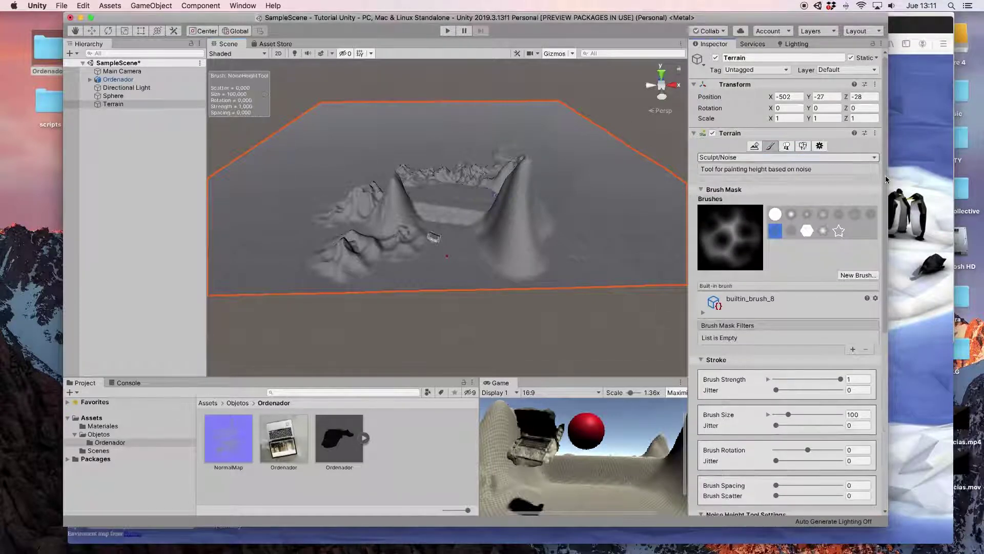
{"action": "left_click_drag", "start_coordinate": [885, 175], "coordinate": [921, 378]}
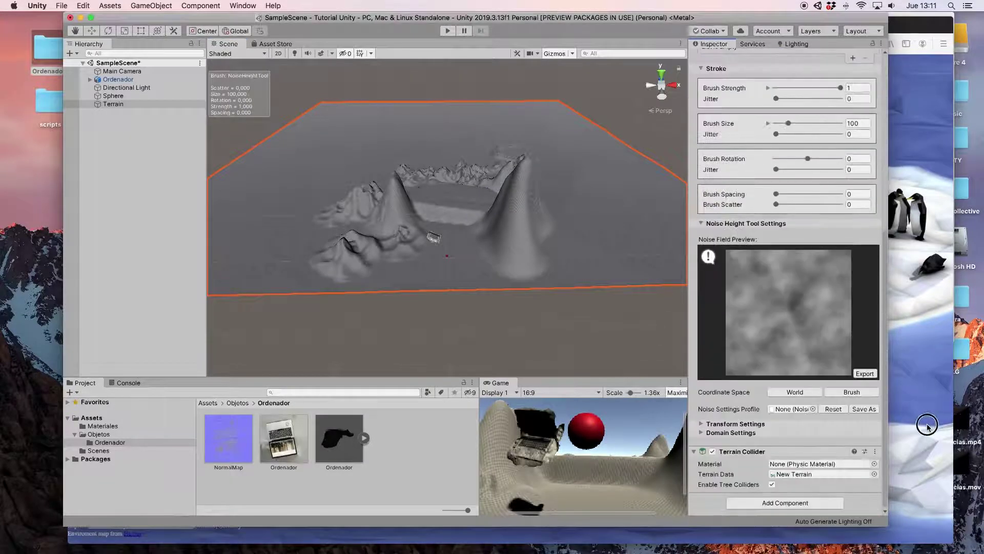
{"action": "scroll", "coordinate": [866, 345], "scroll_direction": "up", "scroll_amount": 5}
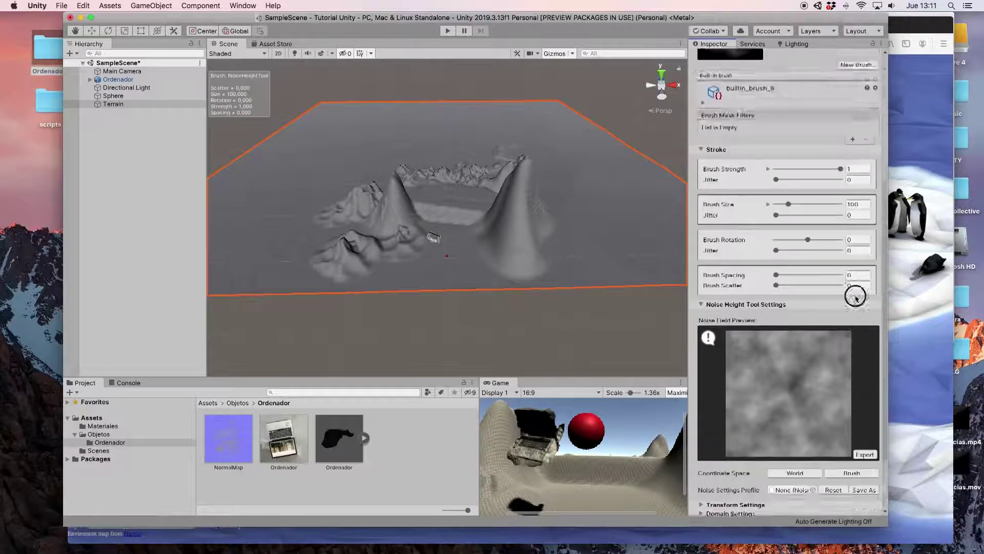
{"action": "scroll", "coordinate": [855, 246], "scroll_direction": "up", "scroll_amount": 3}
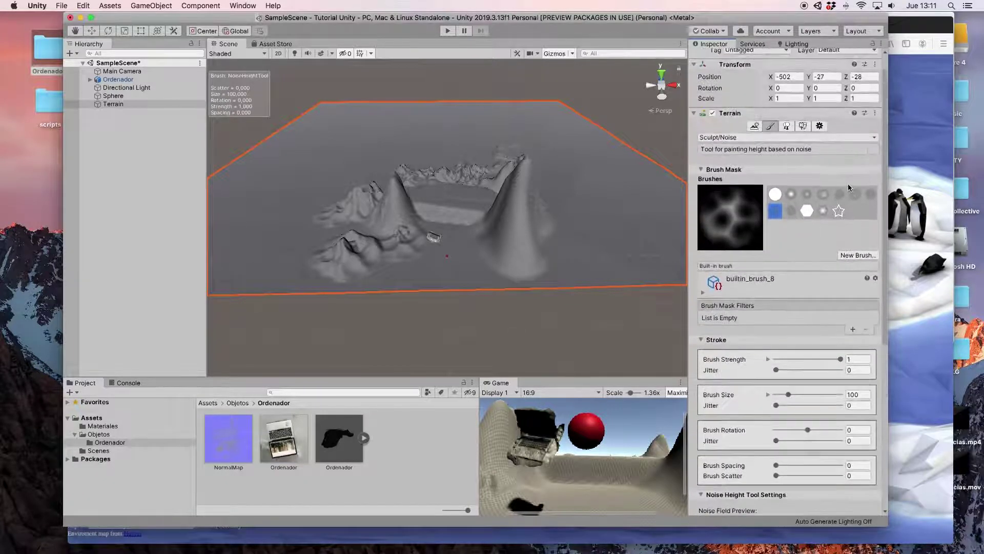
{"action": "left_click", "coordinate": [811, 136]}
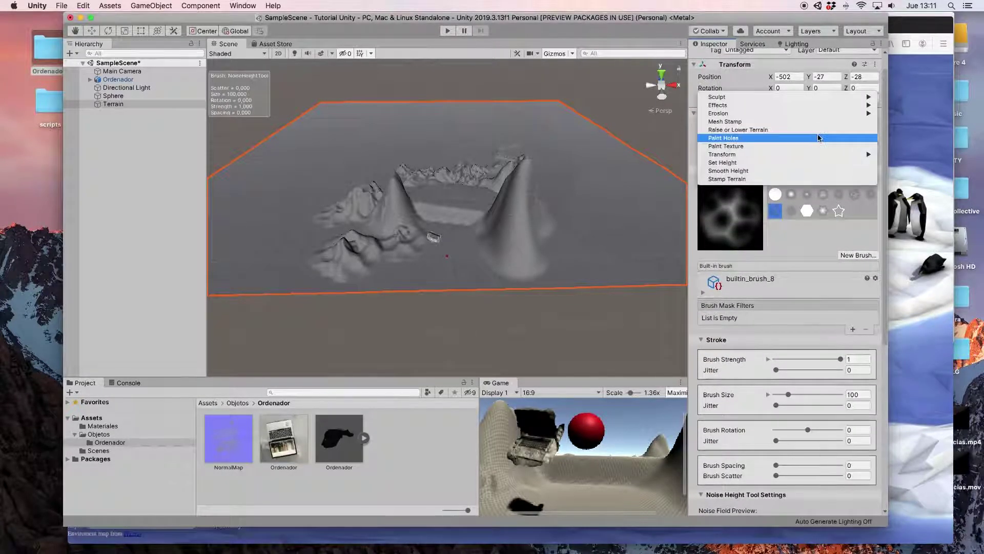
Switch to Sculpt > Terrace, set Terrace Count to 364, and terrace both mountains
{"action": "mouse_move", "coordinate": [789, 99]}
{"action": "left_click", "coordinate": [898, 122]}
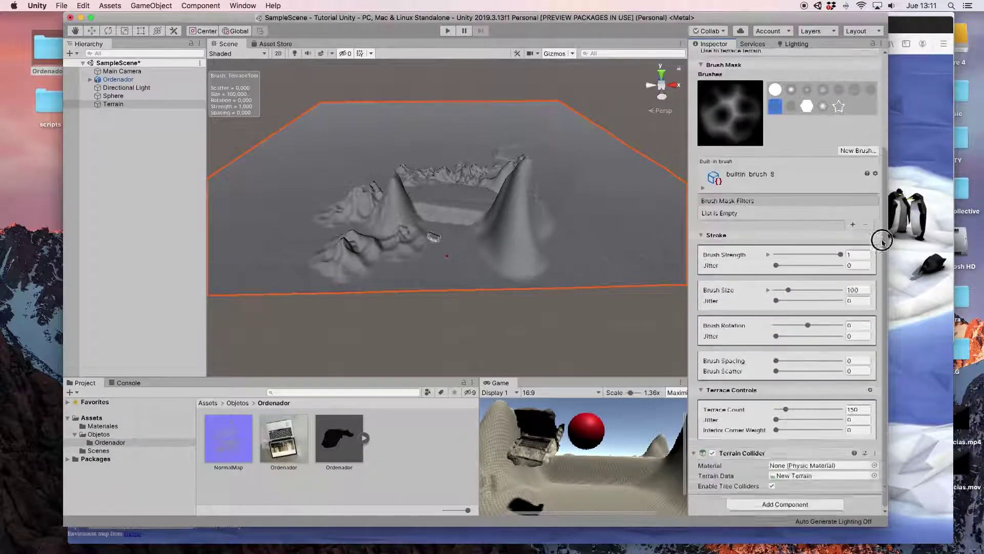
{"action": "left_click_drag", "start_coordinate": [885, 163], "coordinate": [881, 314]}
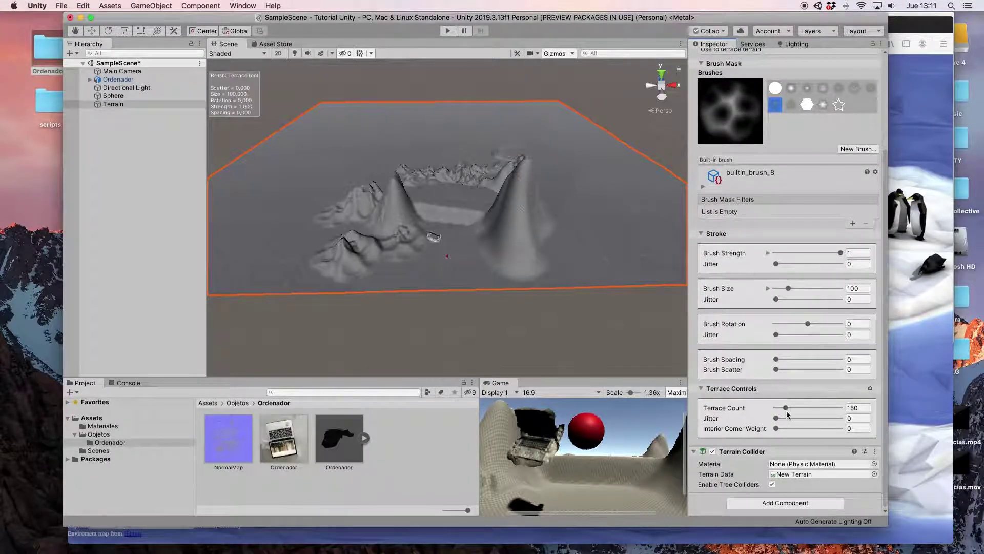
{"action": "left_click_drag", "start_coordinate": [786, 409], "coordinate": [800, 410]}
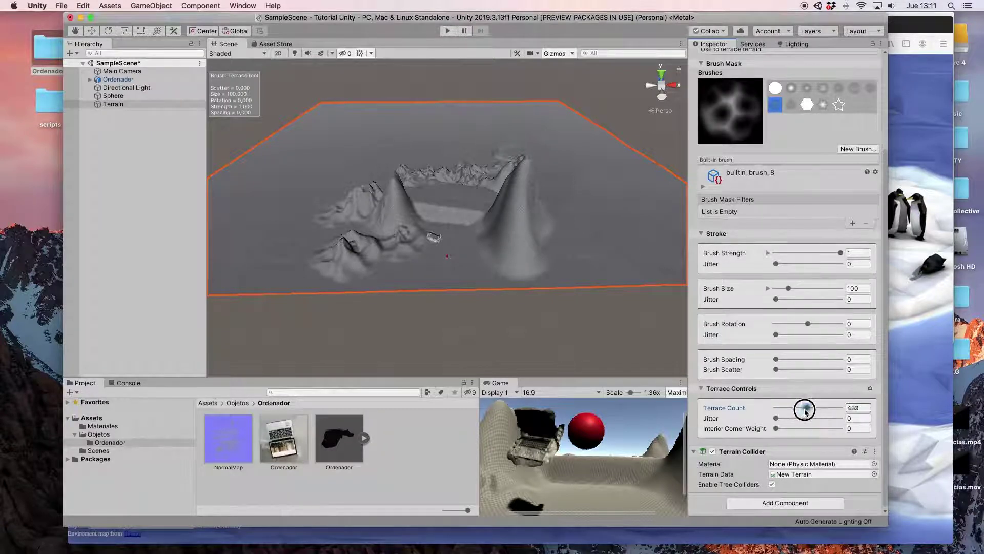
{"action": "mouse_move", "coordinate": [507, 205]}
{"action": "left_mouse_down"}
{"action": "mouse_move", "coordinate": [533, 239]}
{"action": "mouse_move", "coordinate": [505, 221]}
{"action": "left_mouse_up"}
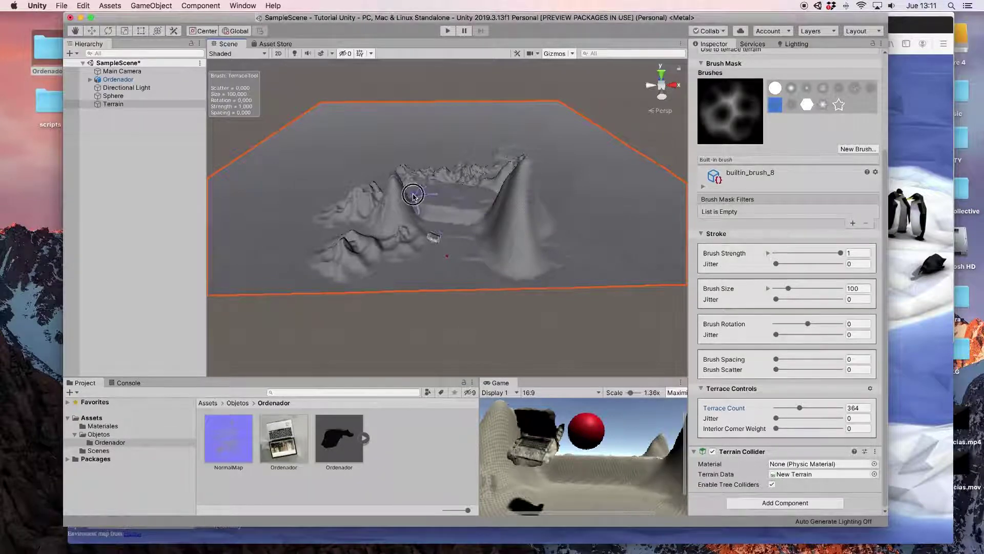
{"action": "left_click_drag", "start_coordinate": [373, 229], "coordinate": [378, 257]}
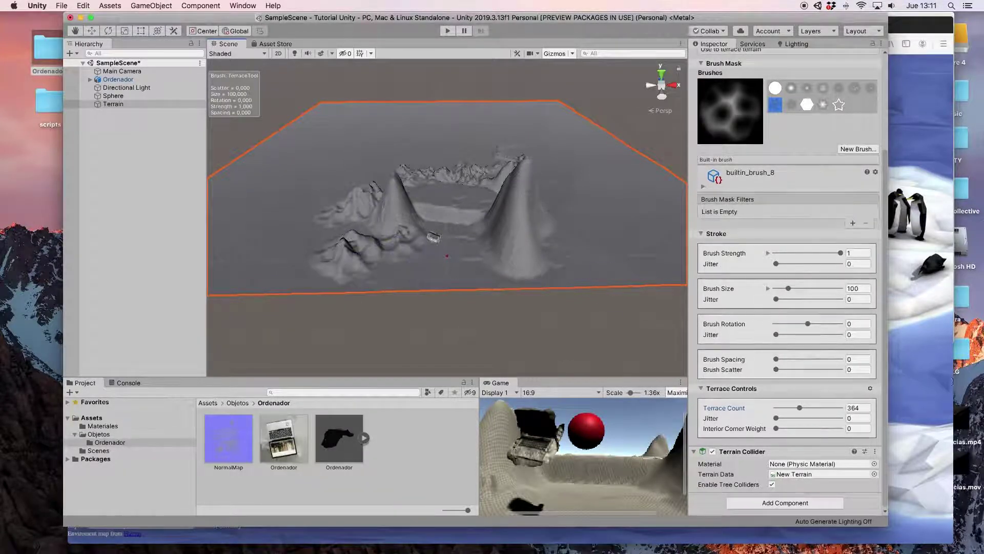
Set terrace jitter 0.341, brush spacing 100 and brush scatter 77
{"action": "left_click_drag", "start_coordinate": [776, 418], "coordinate": [797, 417]}
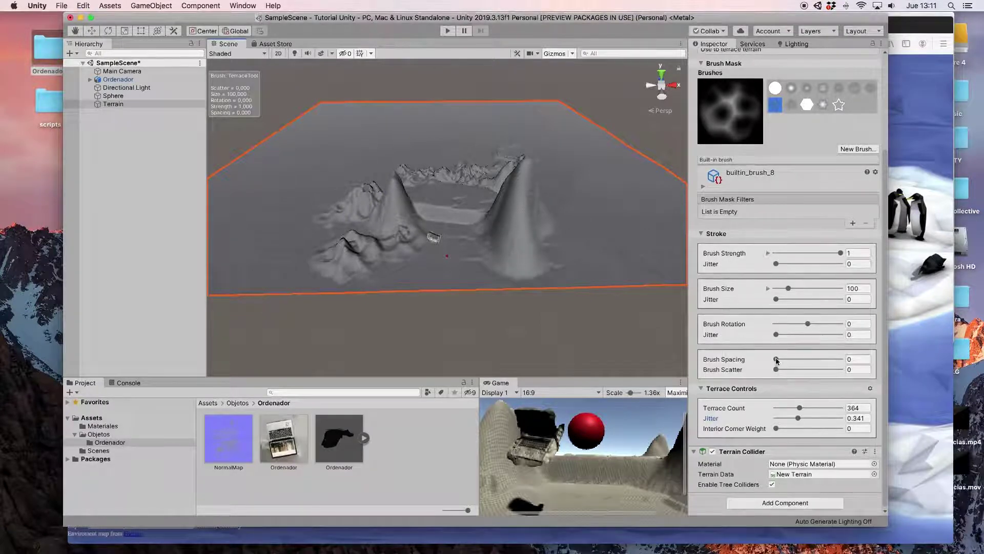
{"action": "left_click_drag", "start_coordinate": [776, 359], "coordinate": [843, 359]}
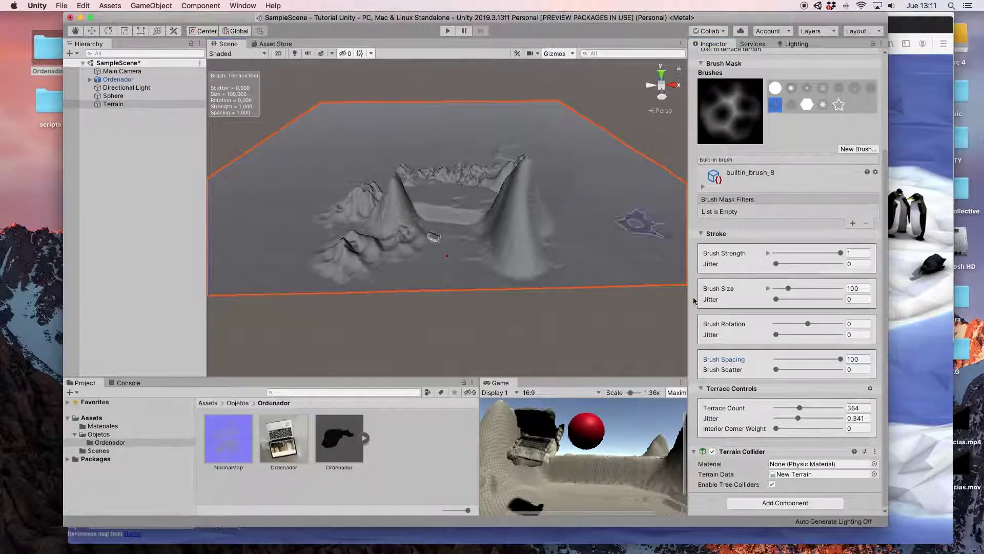
{"action": "left_click_drag", "start_coordinate": [776, 369], "coordinate": [826, 369]}
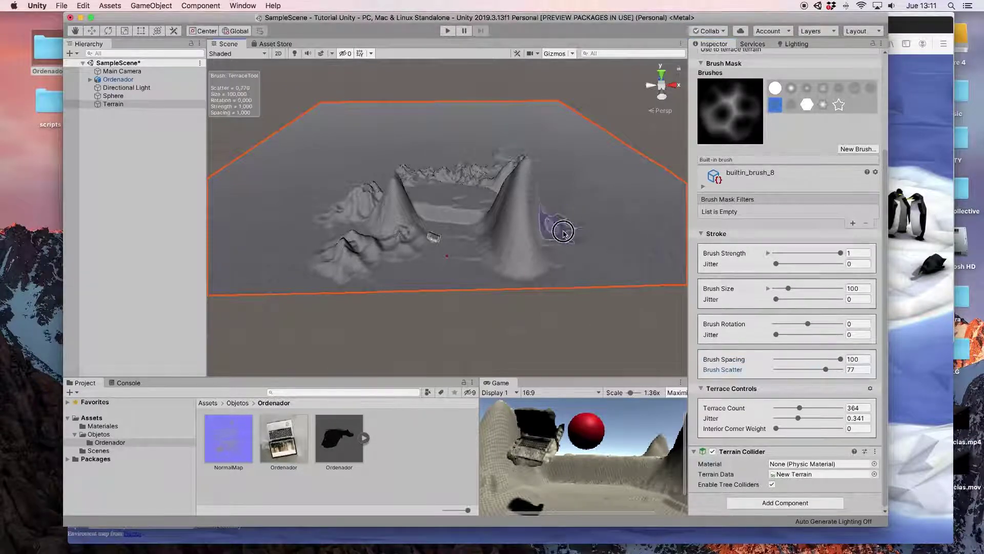
{"action": "scroll", "coordinate": [871, 164], "scroll_direction": "up", "scroll_amount": 5}
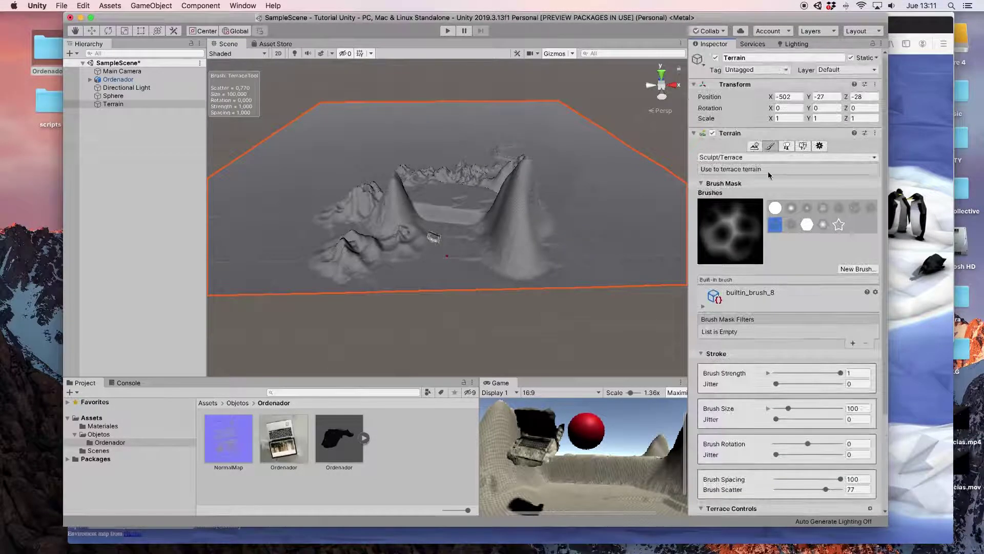
Close the terrain tool list with Sculpt/Terrace still active, then select the Terrain object
{"action": "left_click", "coordinate": [755, 157]}
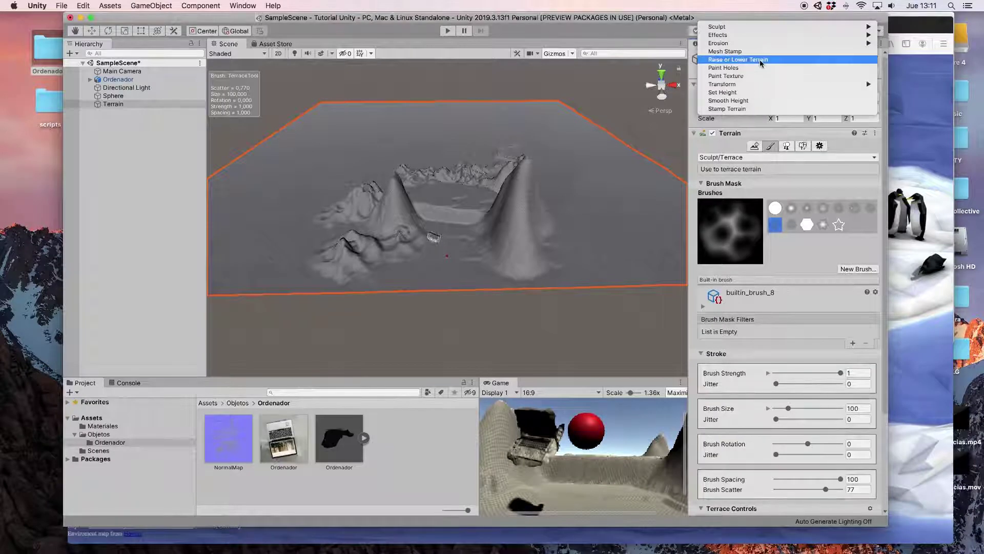
{"action": "mouse_move", "coordinate": [758, 28]}
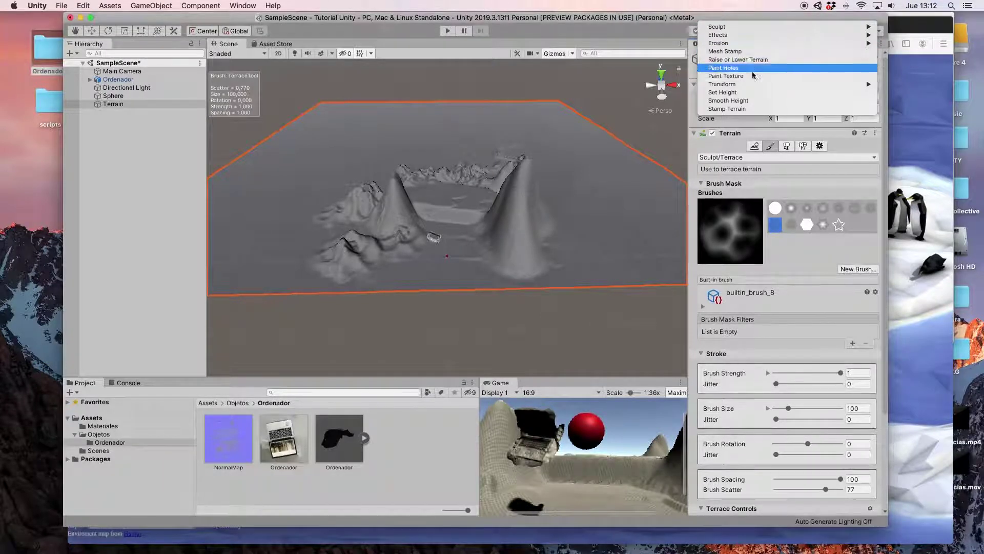
{"action": "mouse_move", "coordinate": [739, 84]}
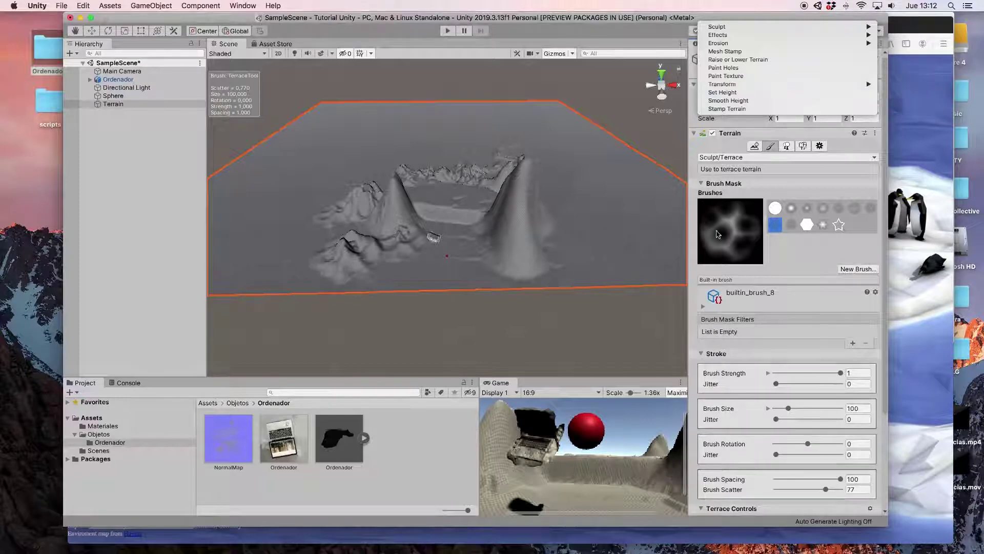
{"action": "left_click", "coordinate": [117, 106]}
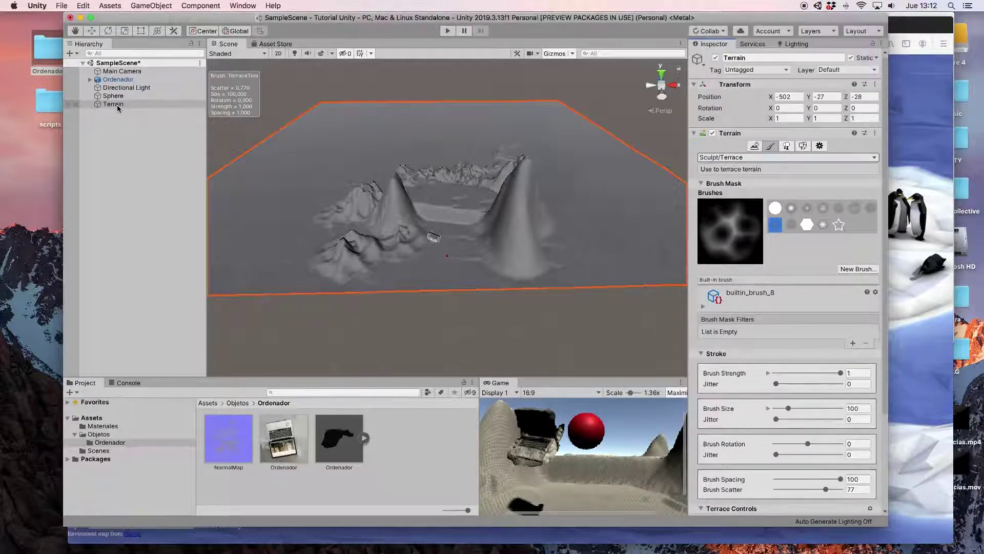
{"action": "left_click", "coordinate": [117, 105]}
Open the Terrain Toolbox from Window > Terrain and dock it beside the Inspector
{"action": "left_click", "coordinate": [254, 5]}
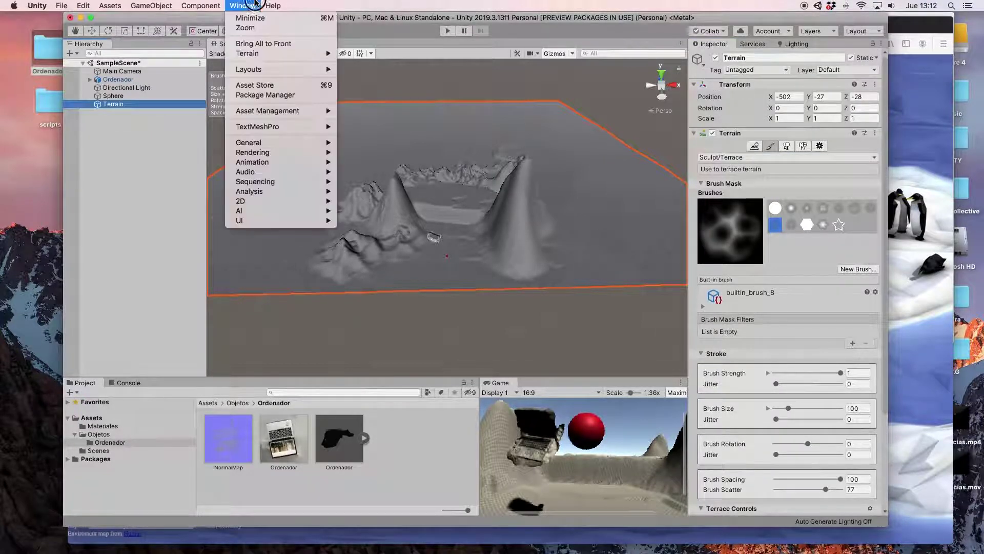
{"action": "mouse_move", "coordinate": [270, 58]}
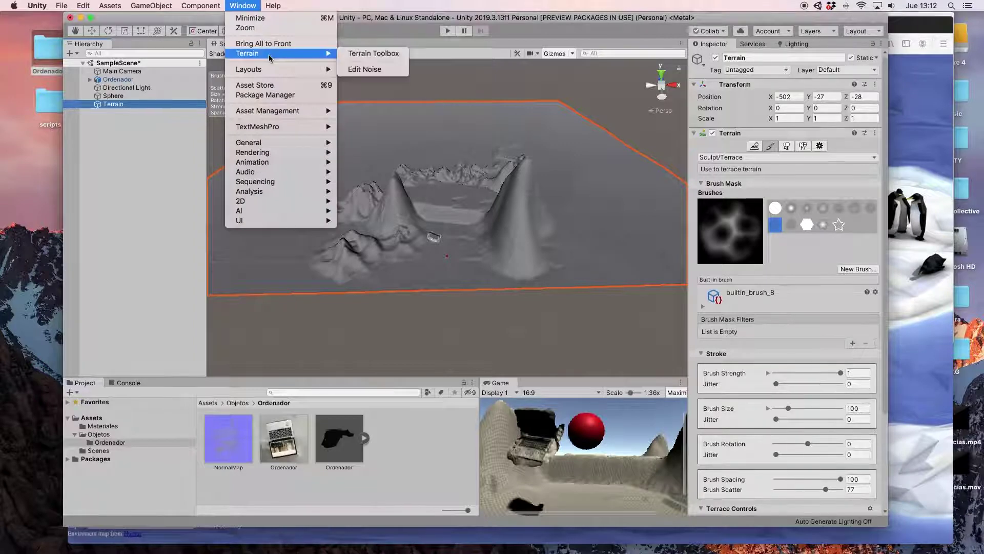
{"action": "left_click", "coordinate": [388, 61]}
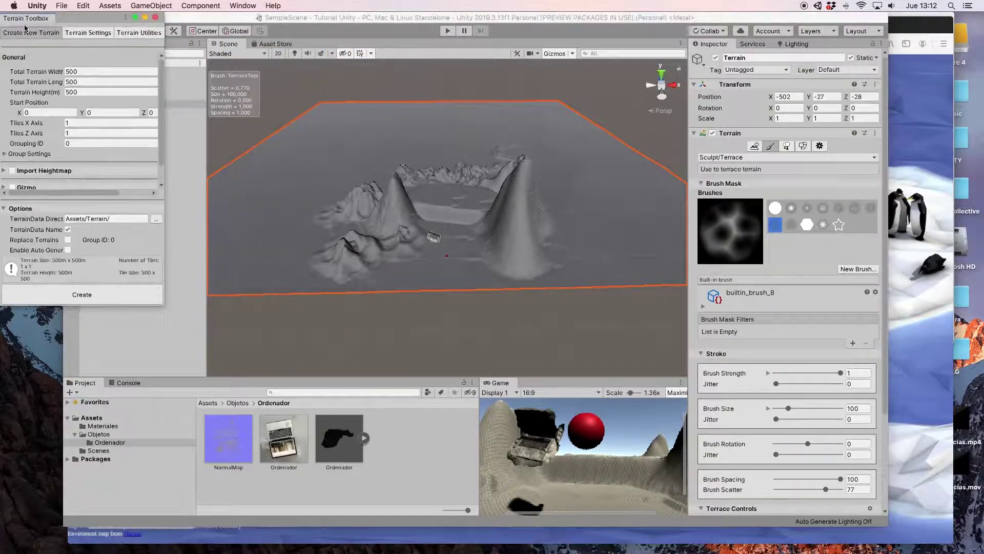
{"action": "mouse_move", "coordinate": [16, 21]}
{"action": "left_mouse_down"}
{"action": "mouse_move", "coordinate": [409, 60]}
{"action": "mouse_move", "coordinate": [752, 48]}
{"action": "left_mouse_up"}
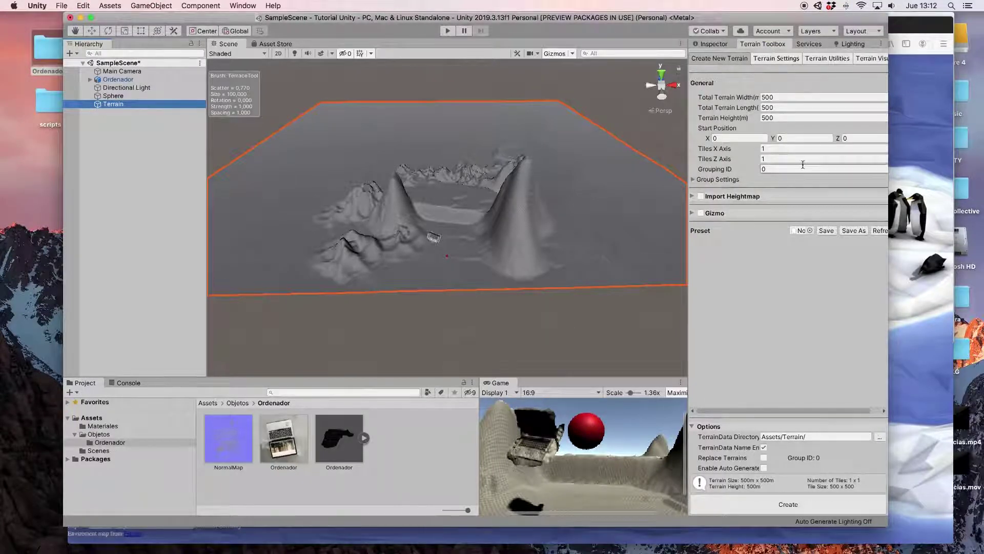
Expand the Toolbox's Import Heightmap settings, leaving heightmap import switched off
{"action": "left_click", "coordinate": [701, 196]}
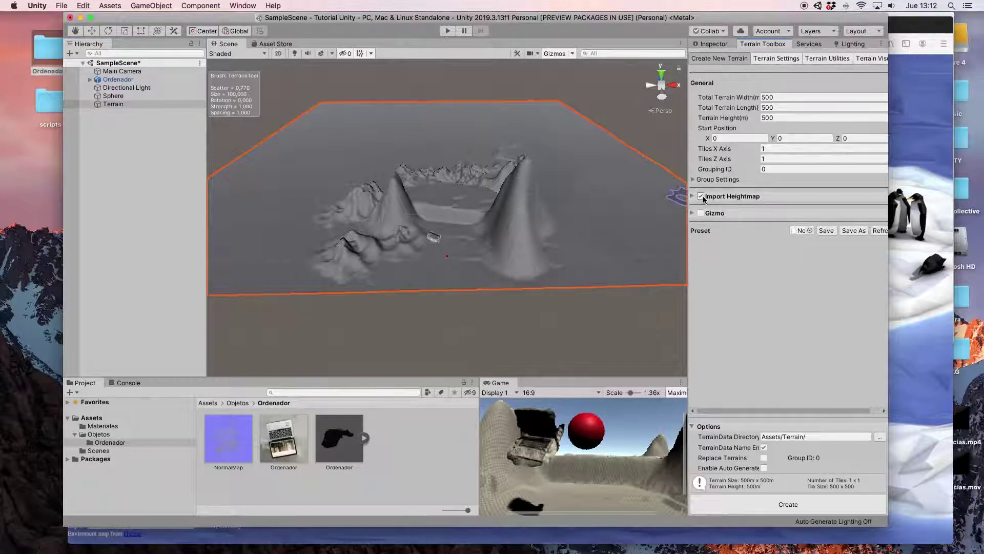
{"action": "left_click", "coordinate": [693, 197]}
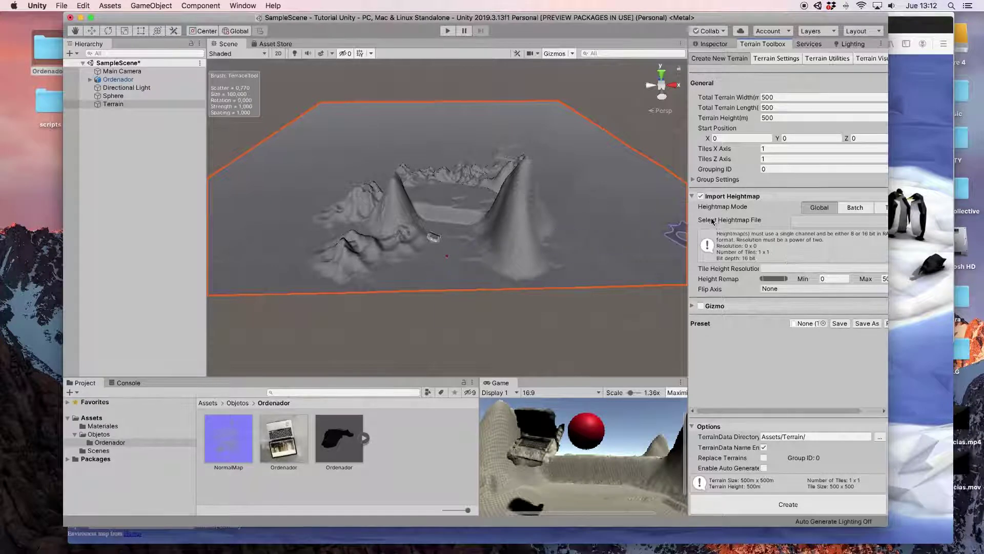
{"action": "scroll", "coordinate": [711, 219], "scroll_direction": "right", "scroll_amount": 2}
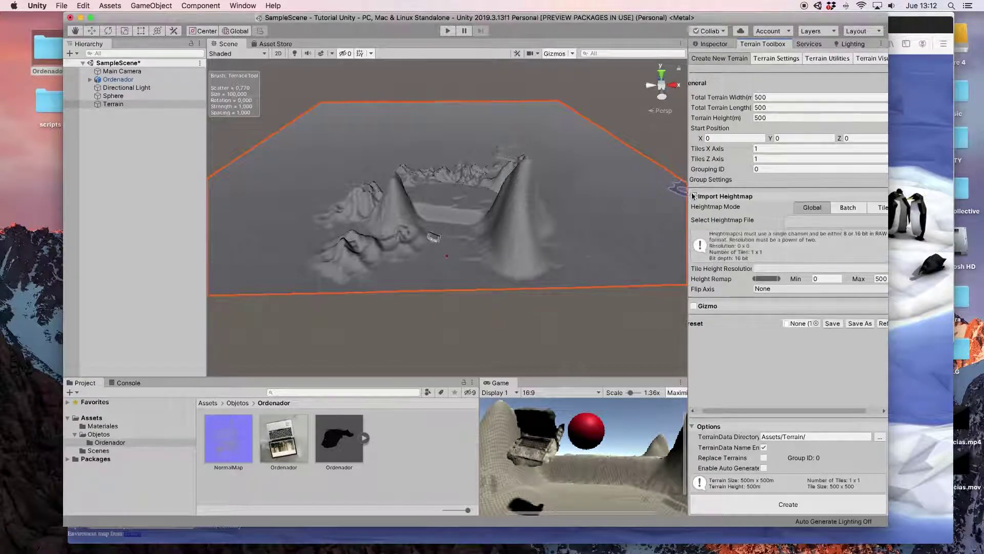
{"action": "left_click", "coordinate": [694, 196]}
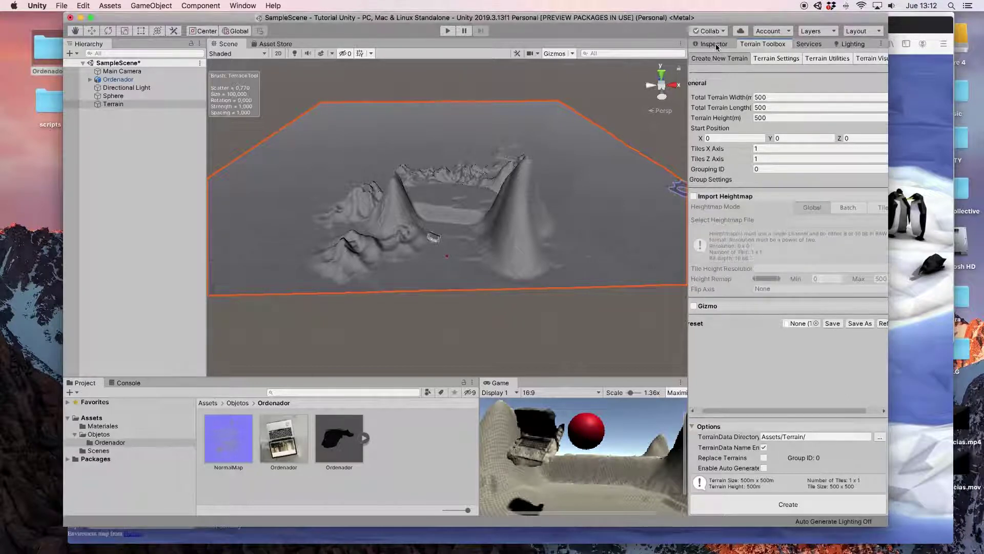
Flatten the terrain's central area using Set Height at height 10 with builtin_brush_2
{"action": "left_click", "coordinate": [714, 44]}
{"action": "left_click", "coordinate": [781, 158]}
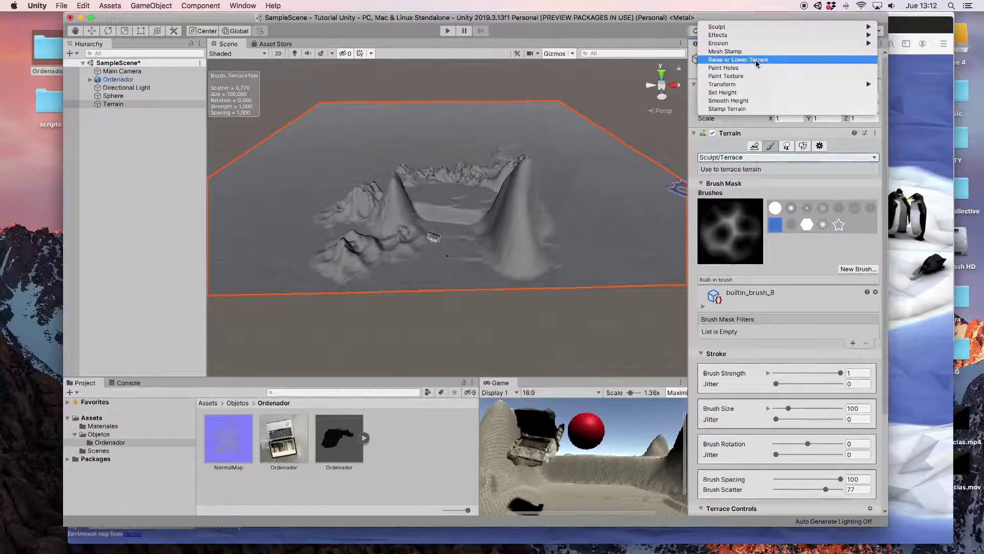
{"action": "left_click", "coordinate": [741, 93]}
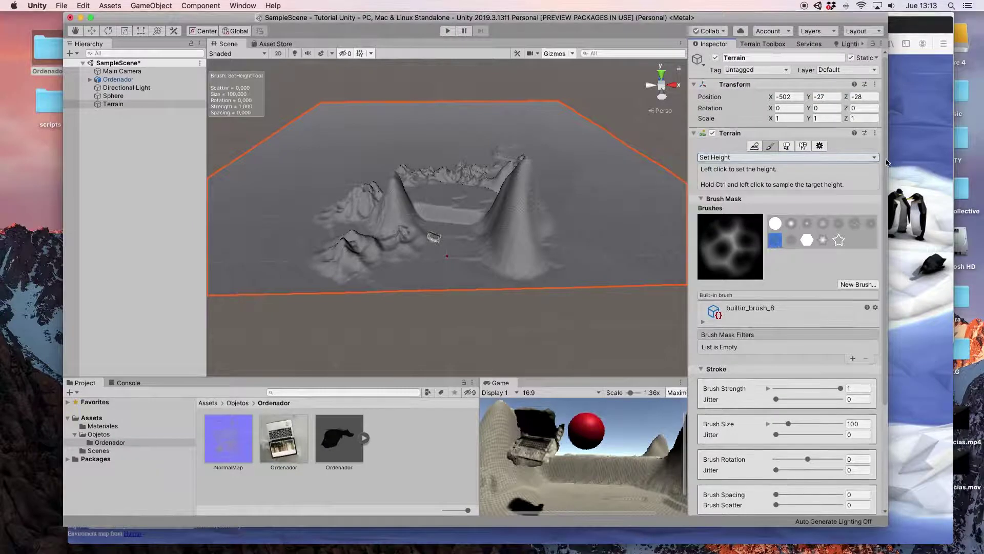
{"action": "left_click_drag", "start_coordinate": [885, 160], "coordinate": [899, 284]}
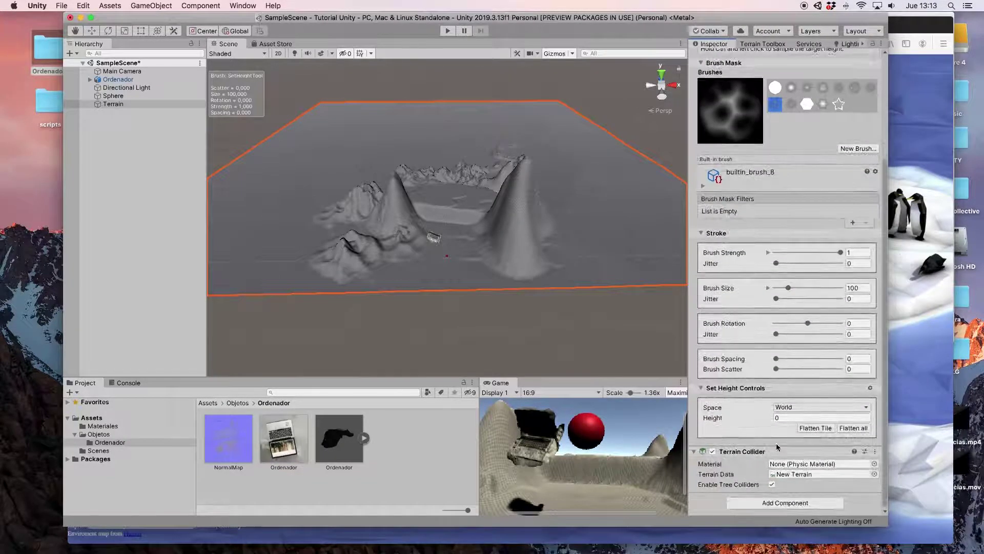
{"action": "left_click", "coordinate": [777, 417]}
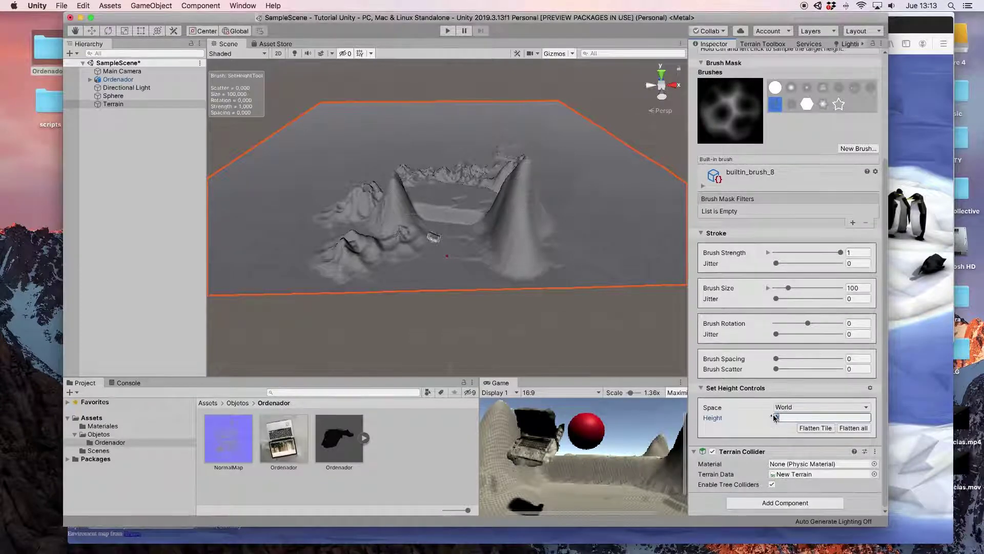
{"action": "type", "text": "10"}
{"action": "left_click", "coordinate": [791, 90]}
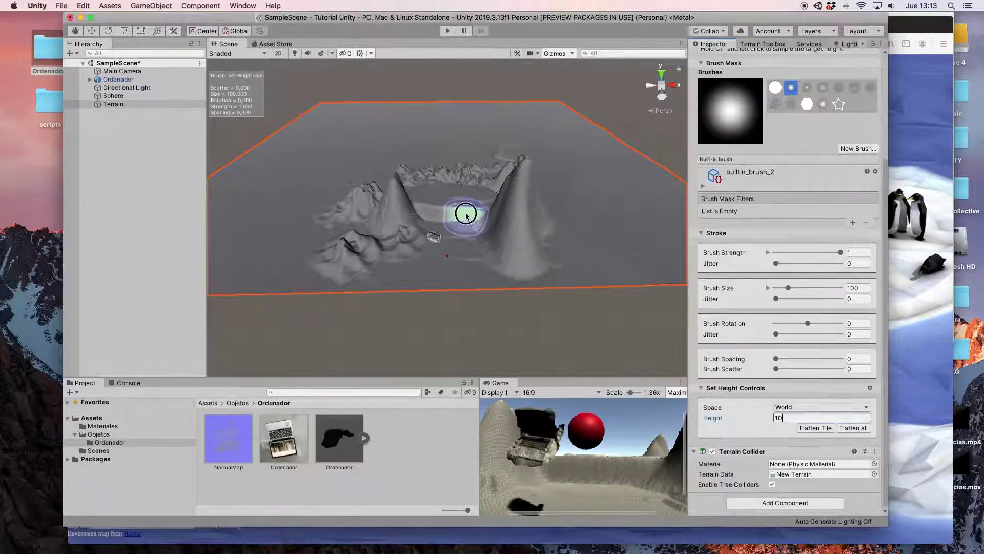
{"action": "mouse_move", "coordinate": [466, 215]}
{"action": "left_mouse_down"}
{"action": "mouse_move", "coordinate": [520, 232]}
{"action": "mouse_move", "coordinate": [529, 157]}
{"action": "mouse_move", "coordinate": [369, 138]}
{"action": "mouse_move", "coordinate": [355, 165]}
{"action": "mouse_move", "coordinate": [450, 165]}
{"action": "mouse_move", "coordinate": [494, 192]}
{"action": "left_mouse_up"}
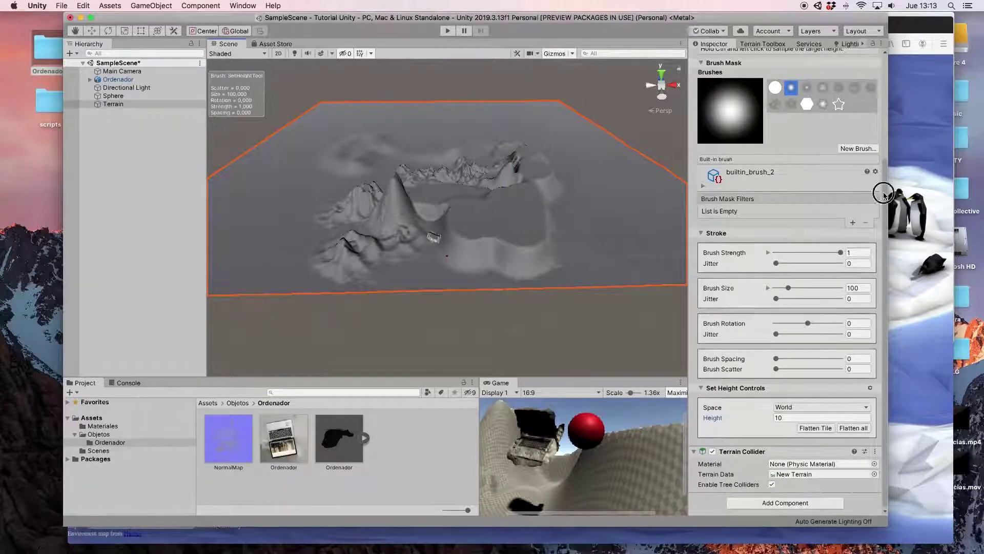
{"action": "left_click_drag", "start_coordinate": [883, 195], "coordinate": [881, 102]}
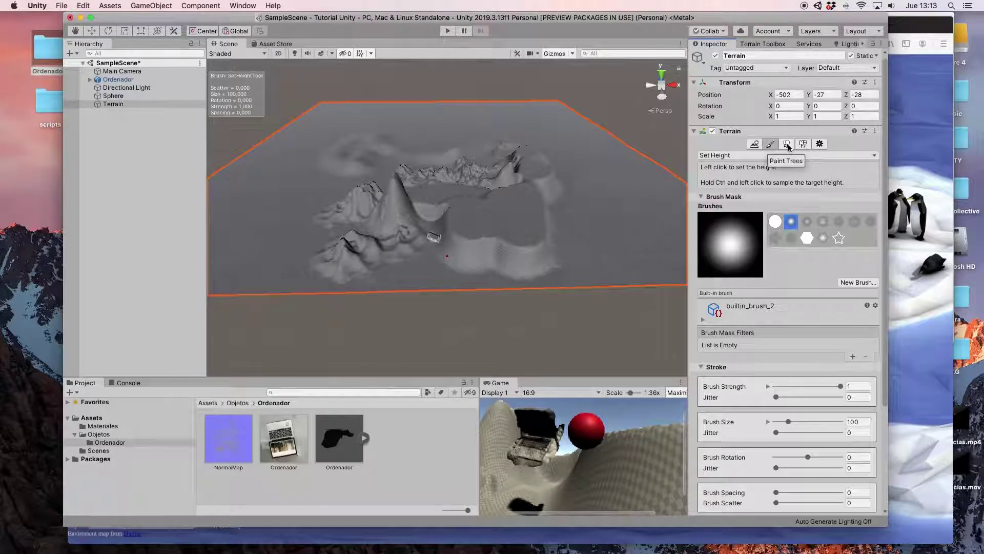
Look over the tree and detail painting tabs, switch to Paint Texture, and show the Asset Store
{"action": "left_click", "coordinate": [787, 147]}
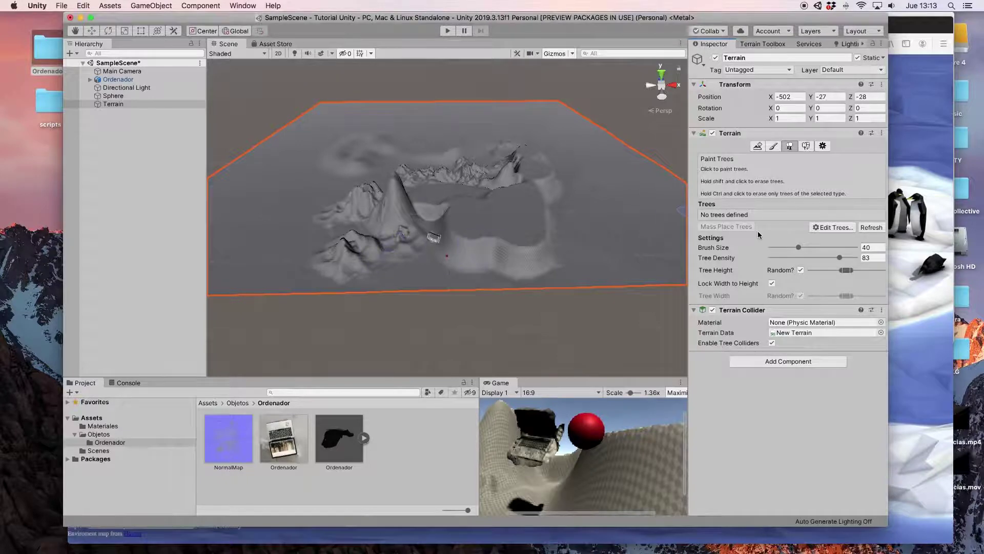
{"action": "left_click", "coordinate": [807, 149]}
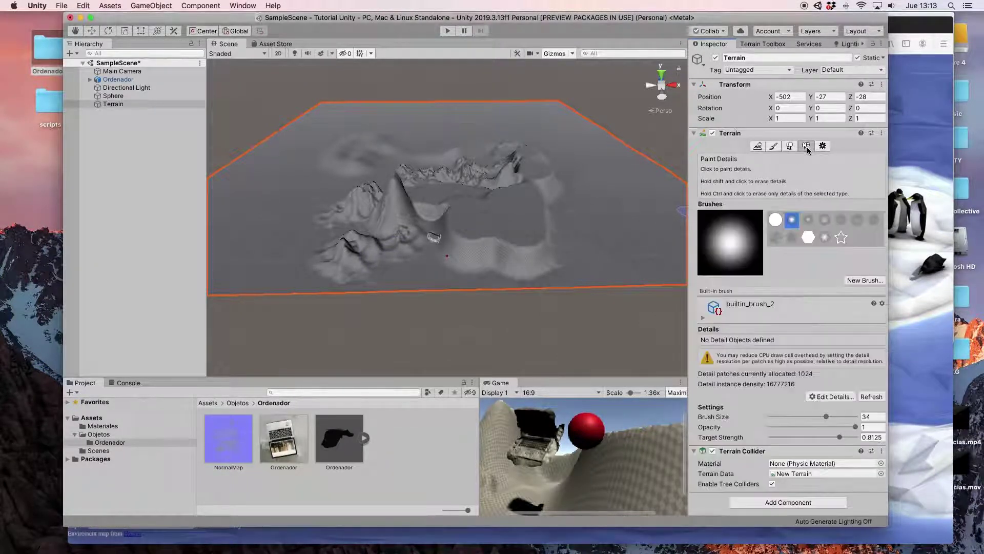
{"action": "left_click", "coordinate": [773, 147]}
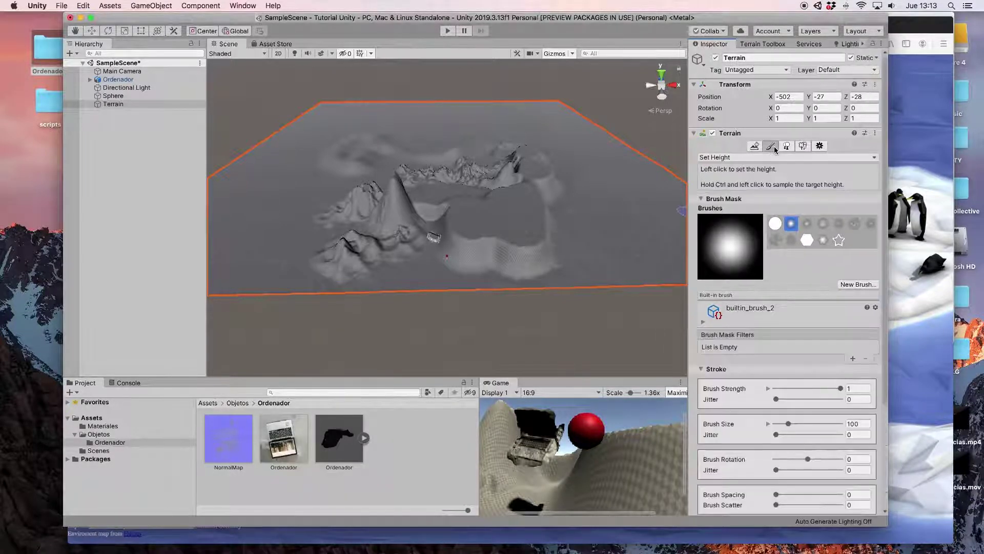
{"action": "left_click", "coordinate": [790, 159]}
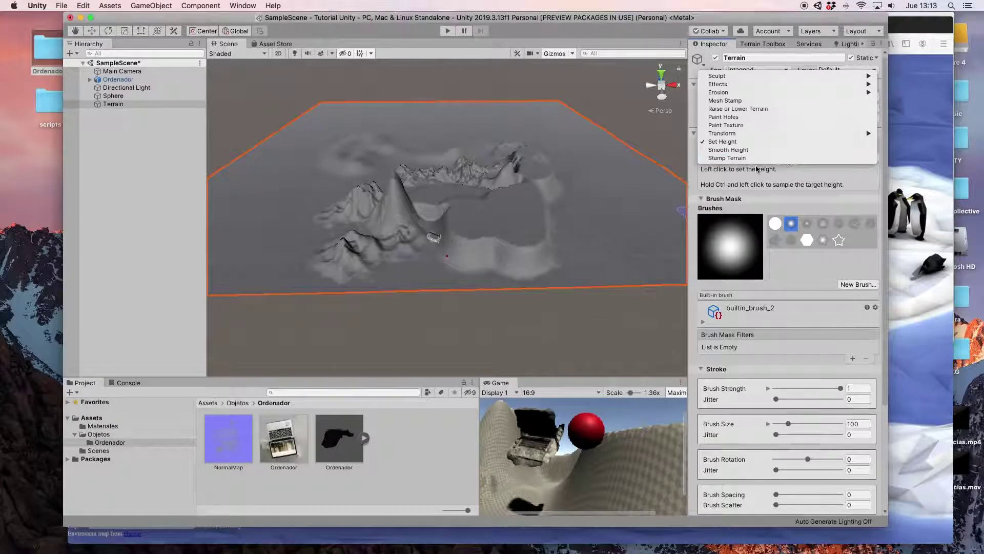
{"action": "left_click", "coordinate": [731, 127]}
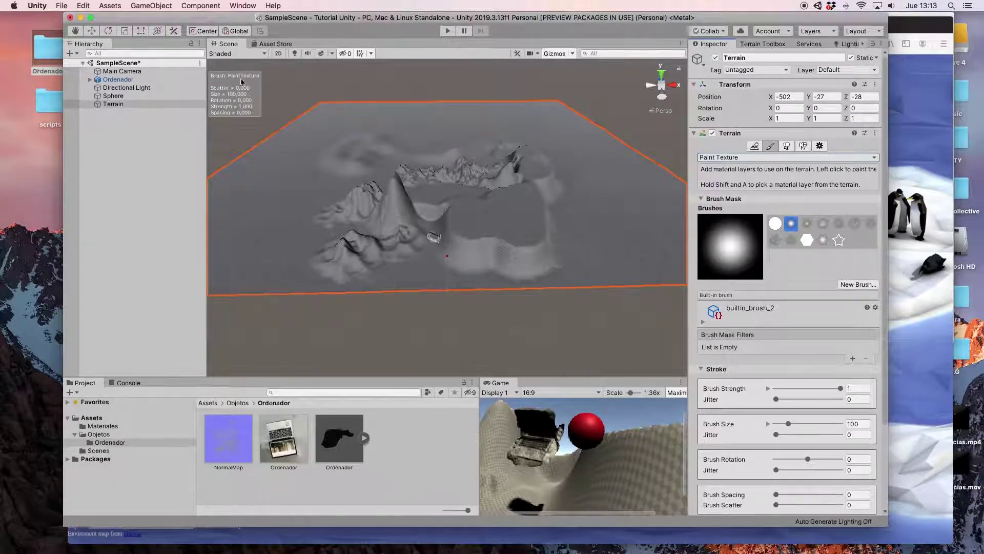
{"action": "left_click", "coordinate": [268, 45]}
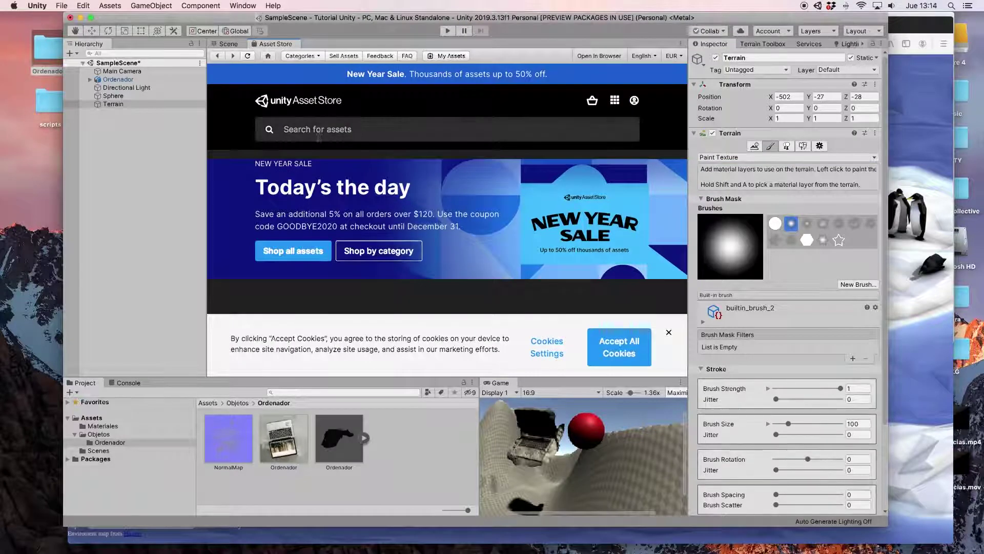
Search the Asset Store for 'terrain' and open the Terrain Tools Sample Asset Pack page
{"action": "left_click", "coordinate": [323, 131]}
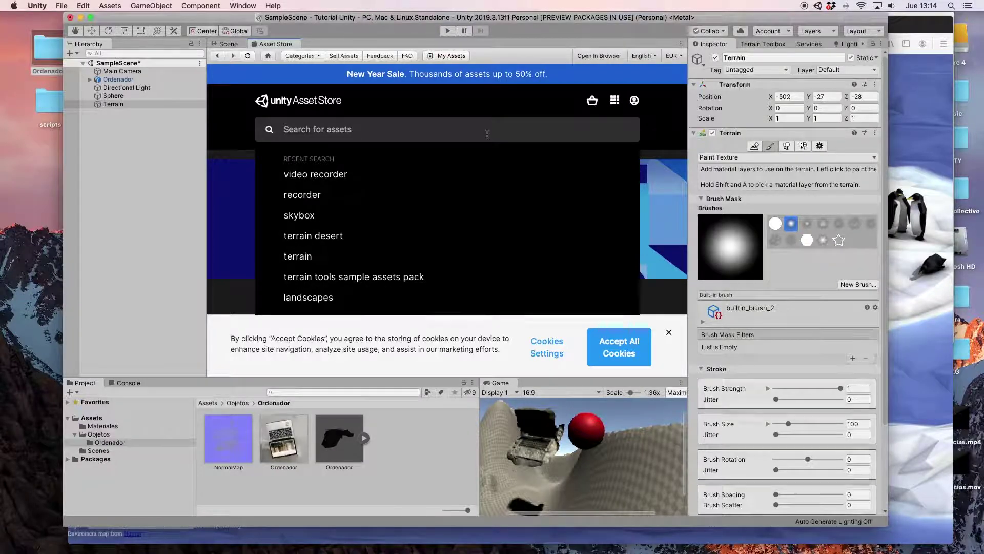
{"action": "type", "text": "terra"}
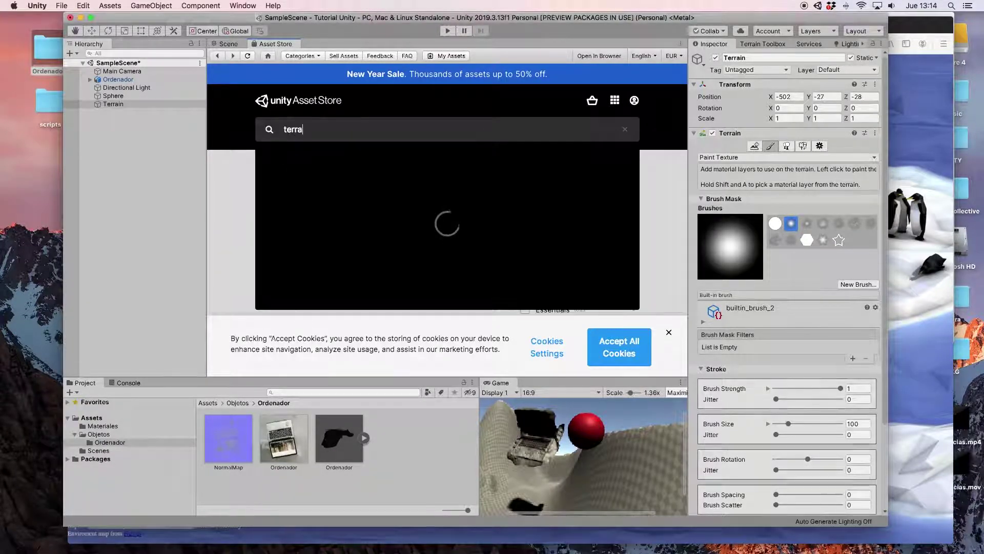
{"action": "type", "text": "in"}
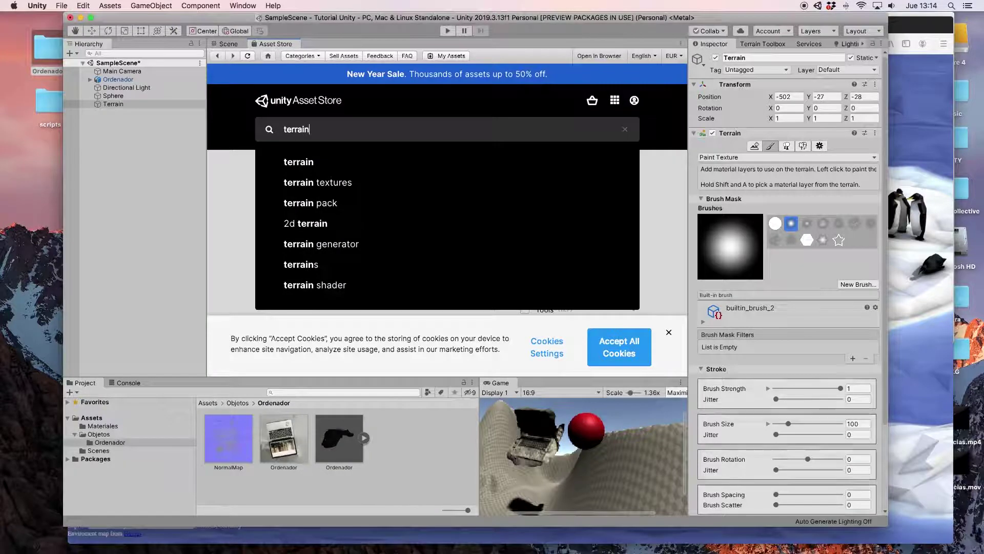
{"action": "left_click", "coordinate": [309, 169]}
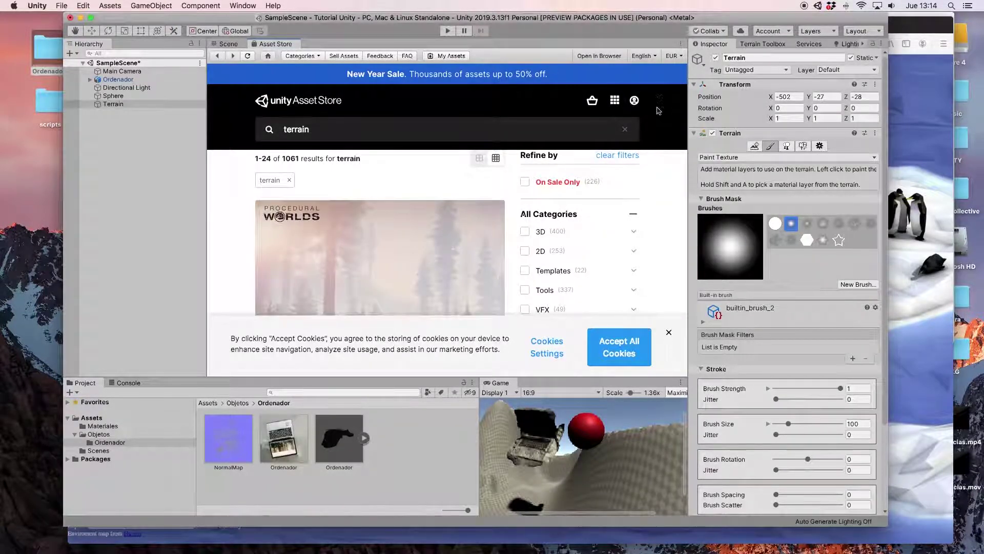
{"action": "left_click_drag", "start_coordinate": [682, 84], "coordinate": [669, 179]}
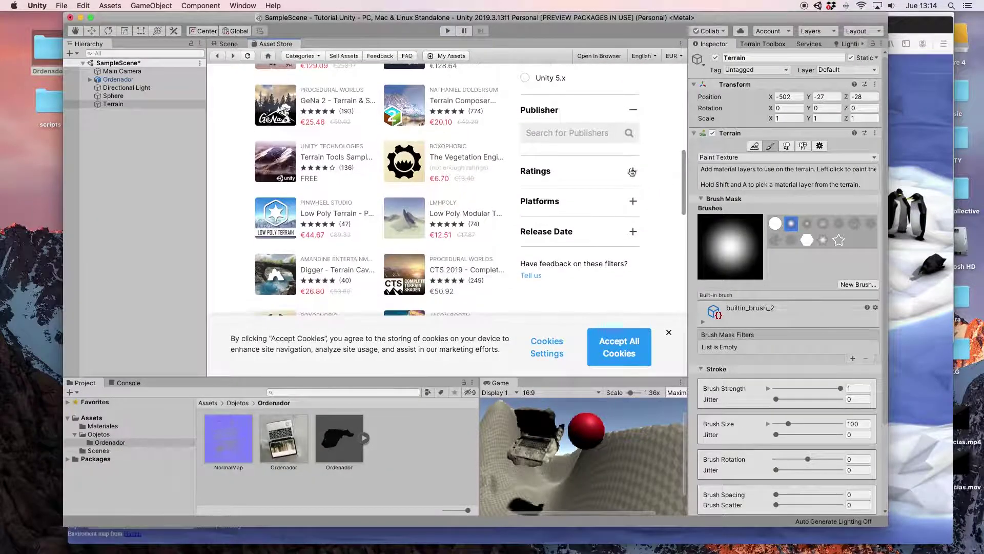
{"action": "left_click", "coordinate": [319, 158]}
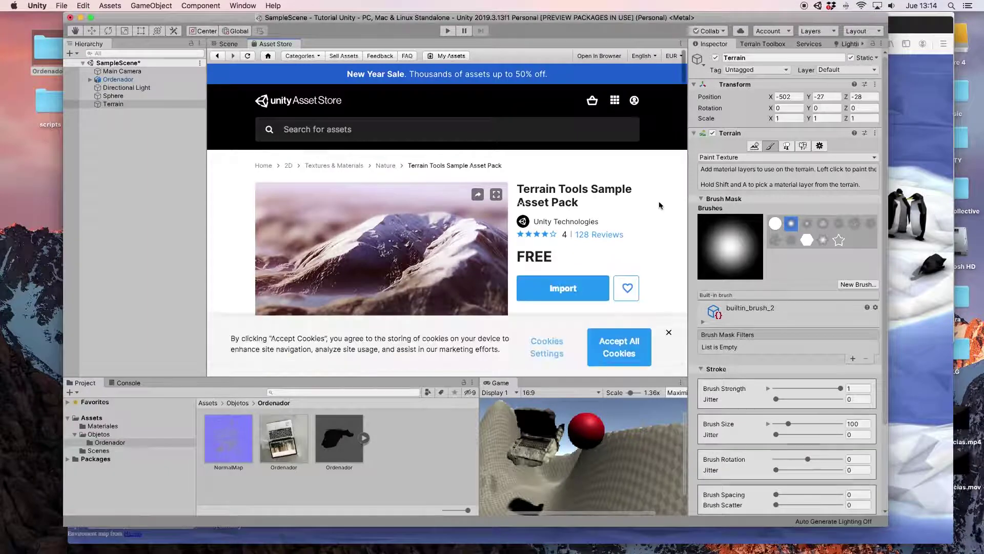
{"action": "scroll", "coordinate": [654, 197], "scroll_direction": "down", "scroll_amount": 2}
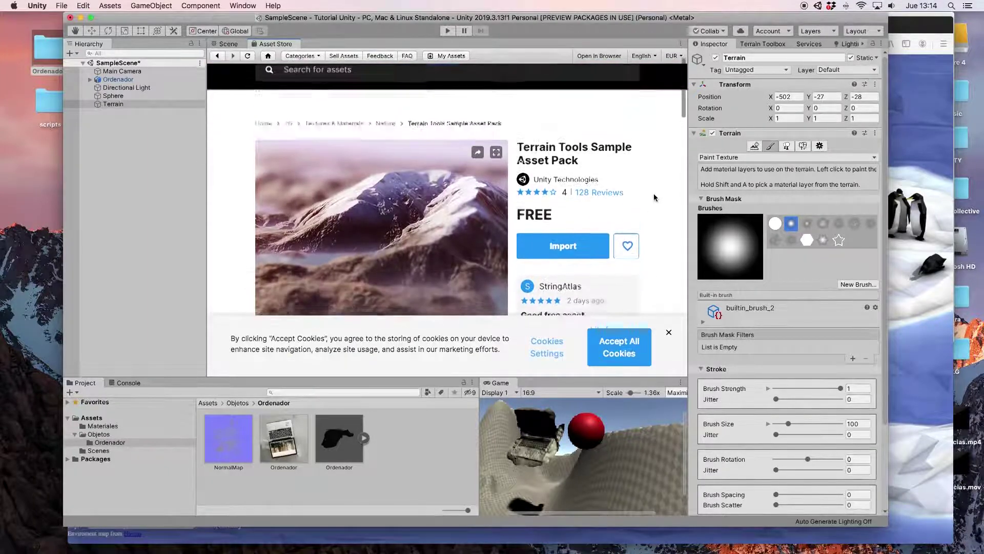
{"action": "scroll", "coordinate": [654, 192], "scroll_direction": "up", "scroll_amount": 1}
Import all Terrain Tools Sample Asset Pack files and fix NormalMap's normal-map setting
{"action": "left_click", "coordinate": [589, 254]}
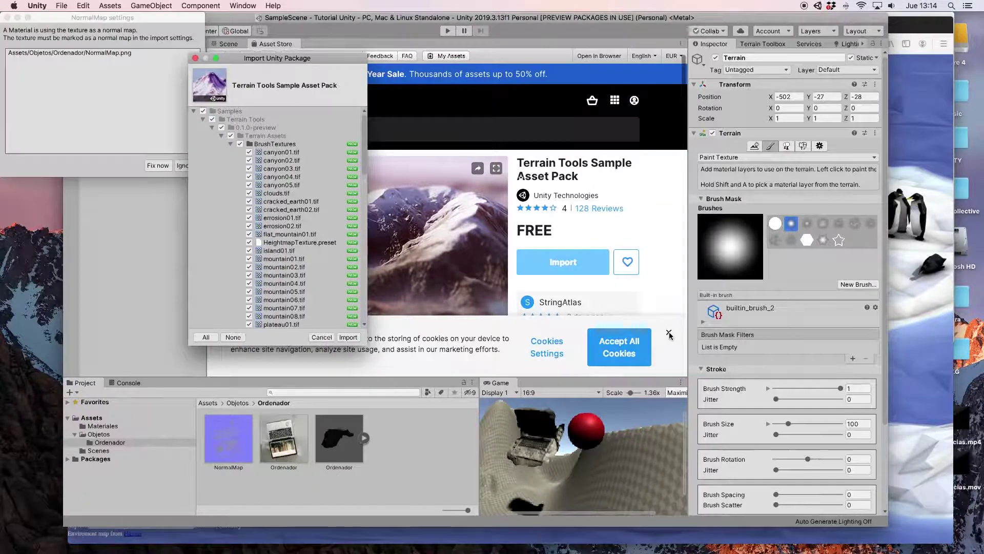
{"action": "left_click", "coordinate": [349, 337]}
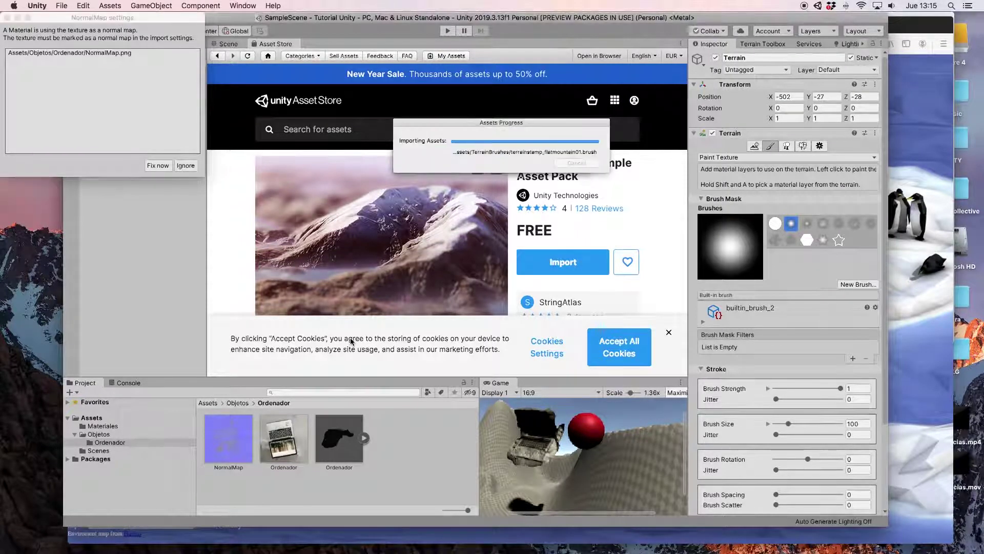
{"action": "left_click_drag", "start_coordinate": [113, 17], "coordinate": [181, 78]}
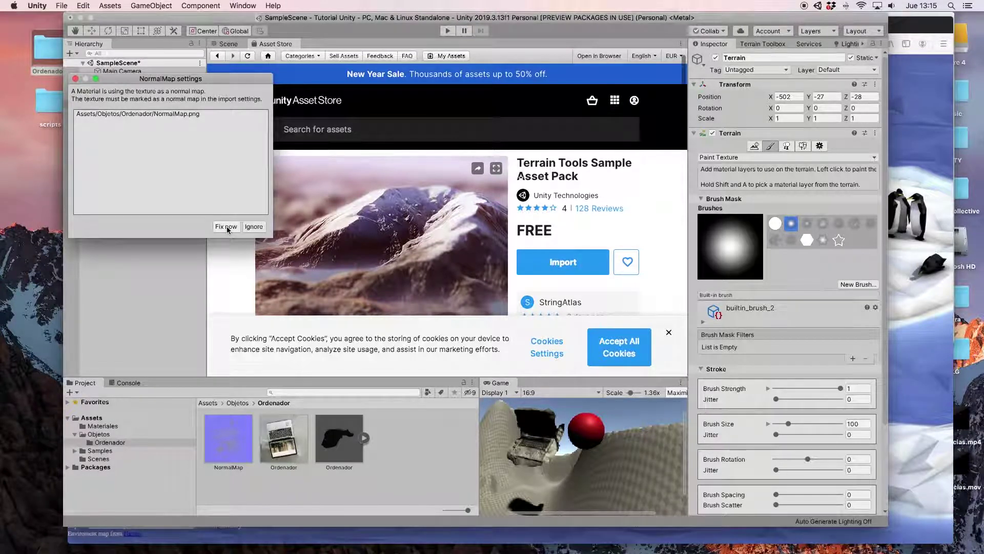
{"action": "left_click", "coordinate": [227, 226]}
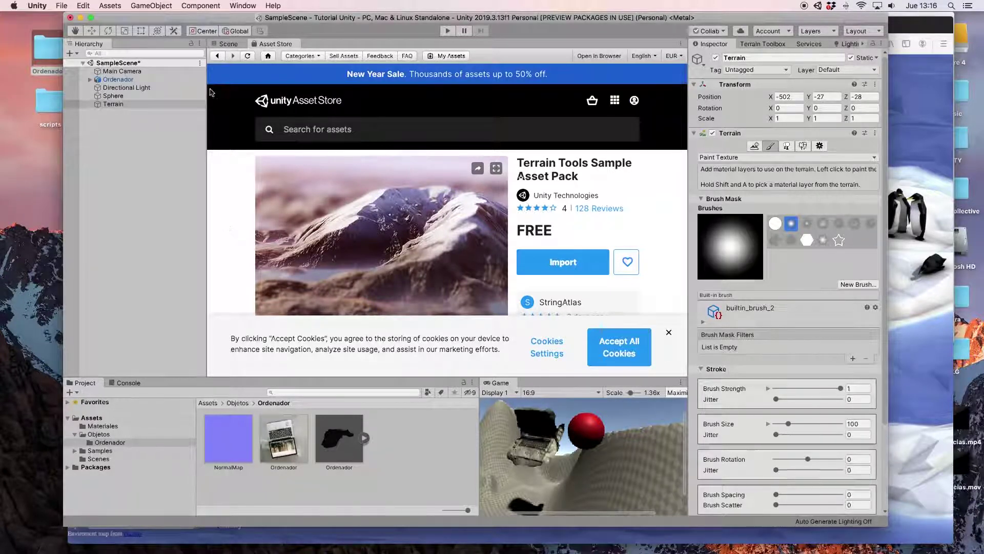
Back in the Scene, create terrain layer NewLayer from the sand_albedo texture
{"action": "left_click", "coordinate": [224, 44]}
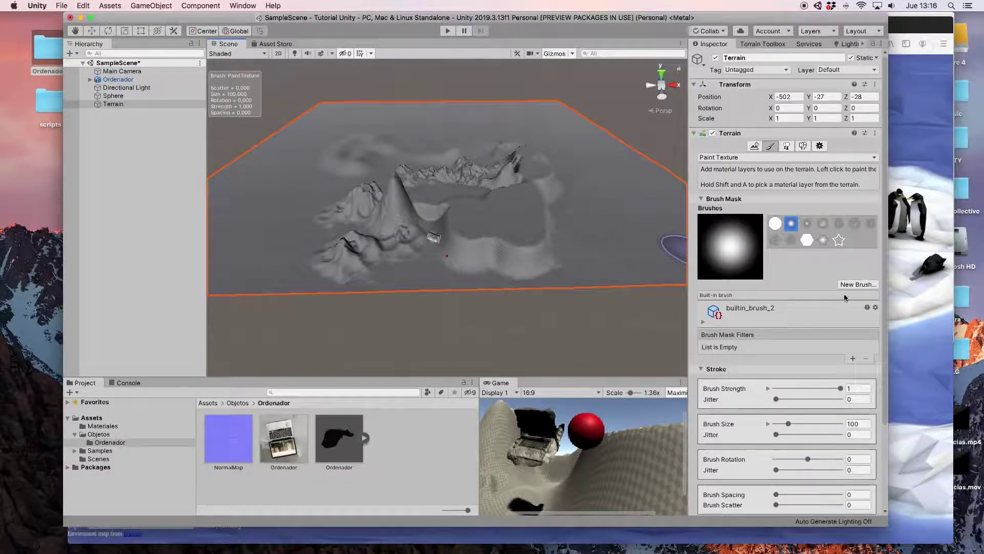
{"action": "left_click", "coordinate": [884, 266]}
{"action": "left_click_drag", "start_coordinate": [885, 266], "coordinate": [889, 355]}
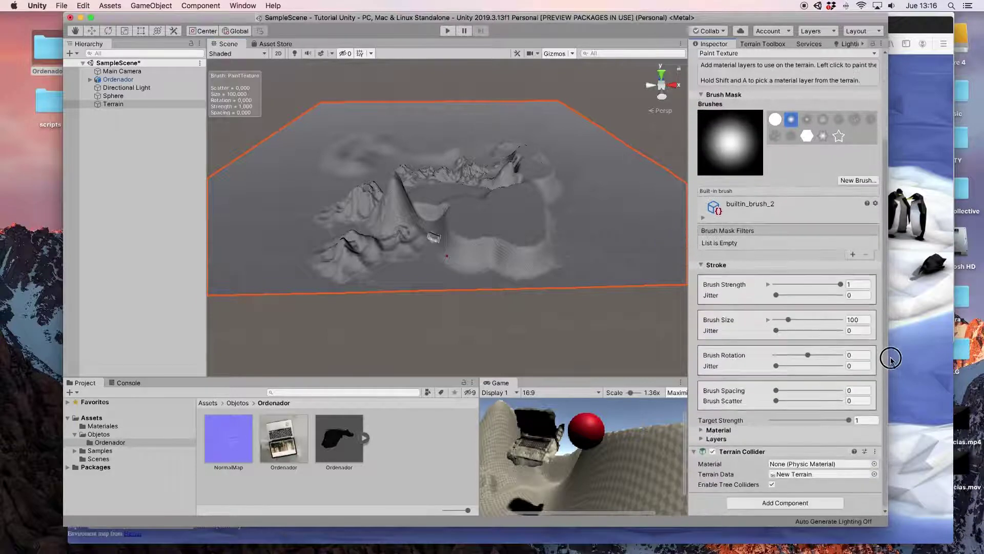
{"action": "left_click", "coordinate": [700, 439]}
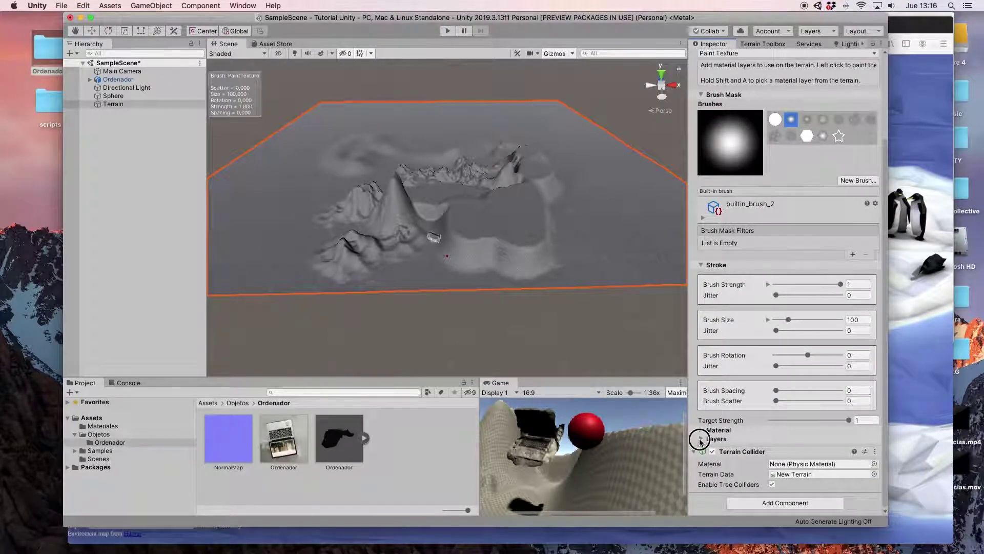
{"action": "left_click_drag", "start_coordinate": [884, 406], "coordinate": [881, 472]}
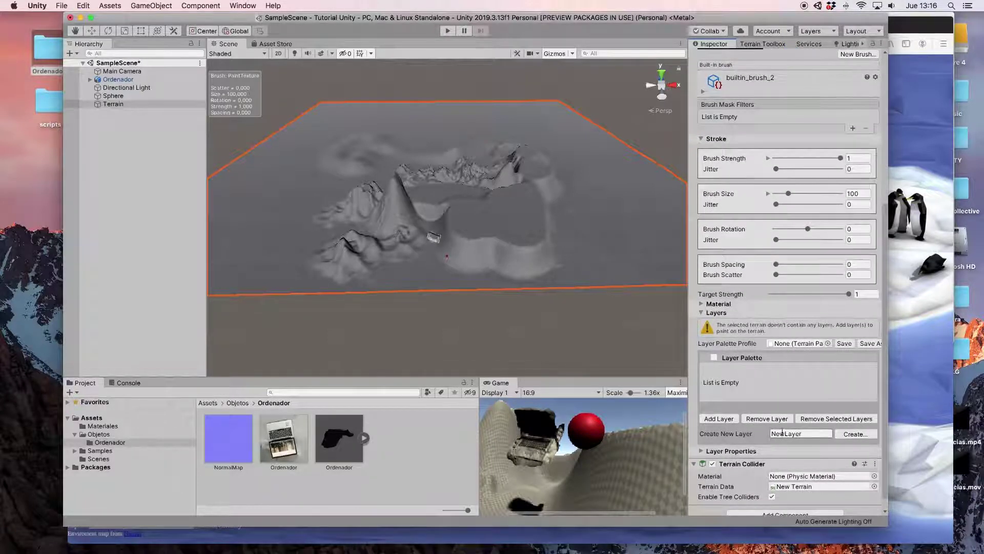
{"action": "left_click", "coordinate": [850, 434]}
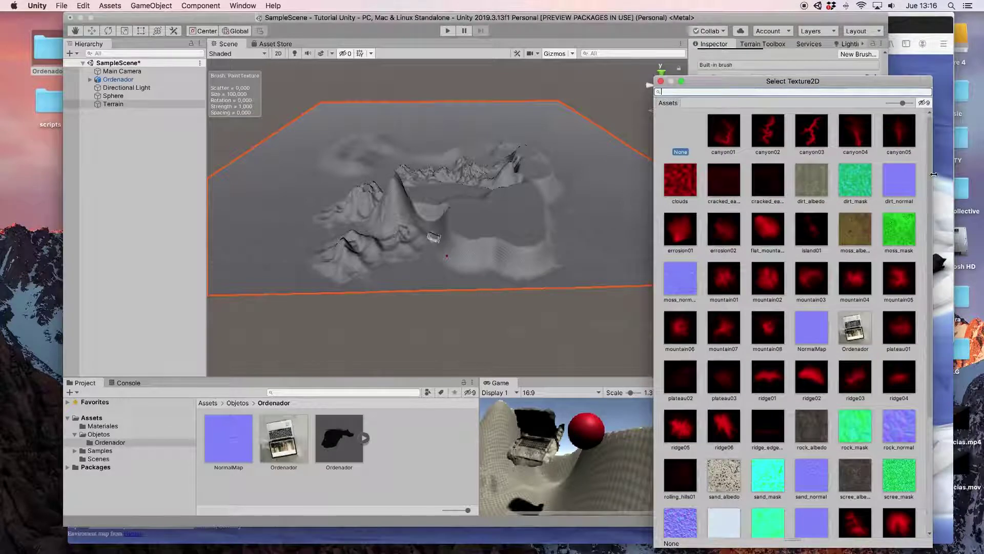
{"action": "left_click_drag", "start_coordinate": [931, 175], "coordinate": [922, 294]}
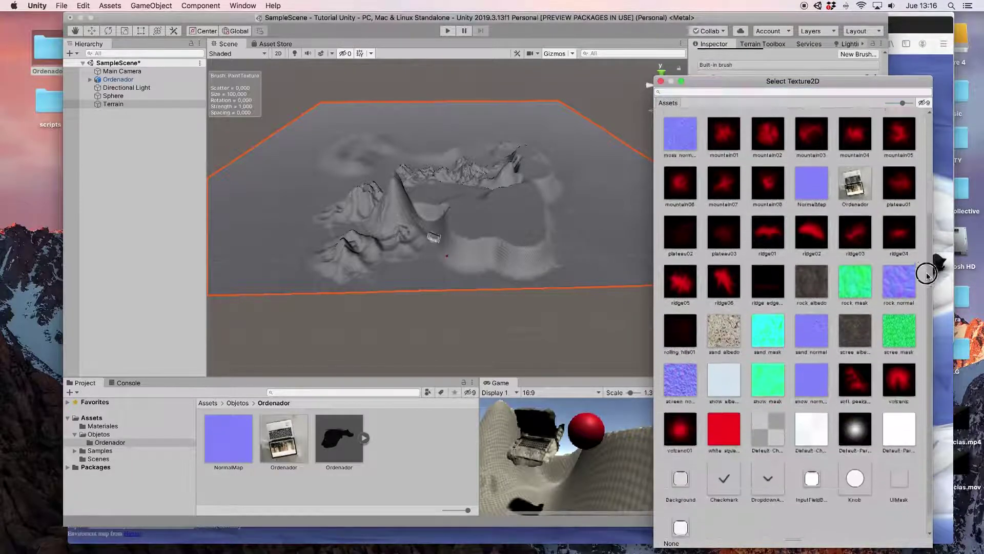
{"action": "double_click", "coordinate": [722, 319]}
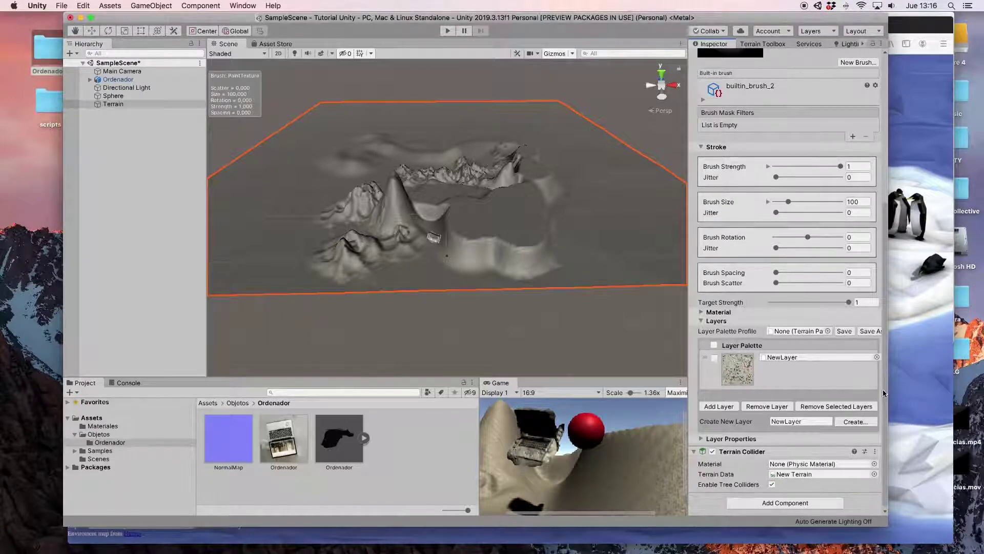
{"action": "left_click", "coordinate": [883, 402]}
Add the existing moss terrain layer to the palette beneath NewLayer
{"action": "left_click", "coordinate": [735, 367]}
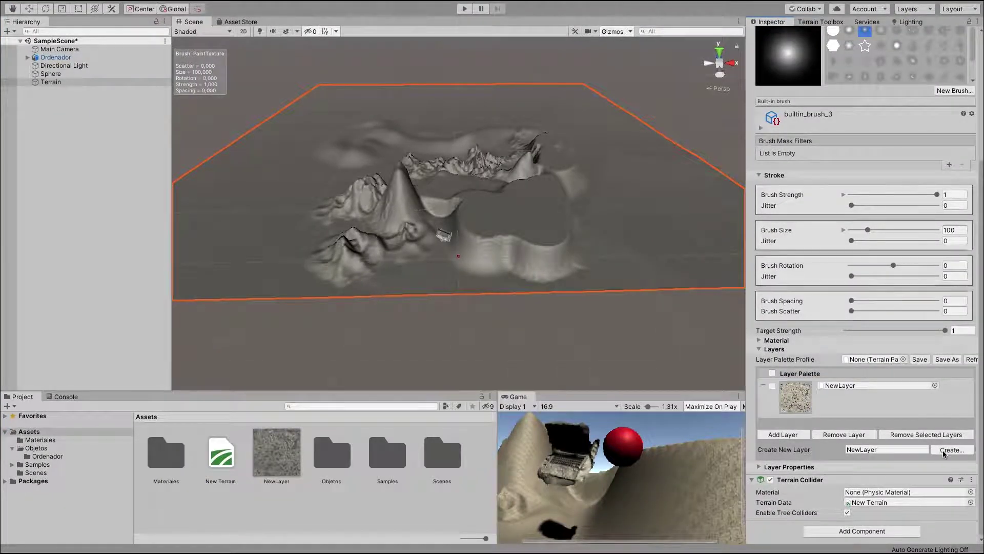
{"action": "left_click", "coordinate": [785, 435]}
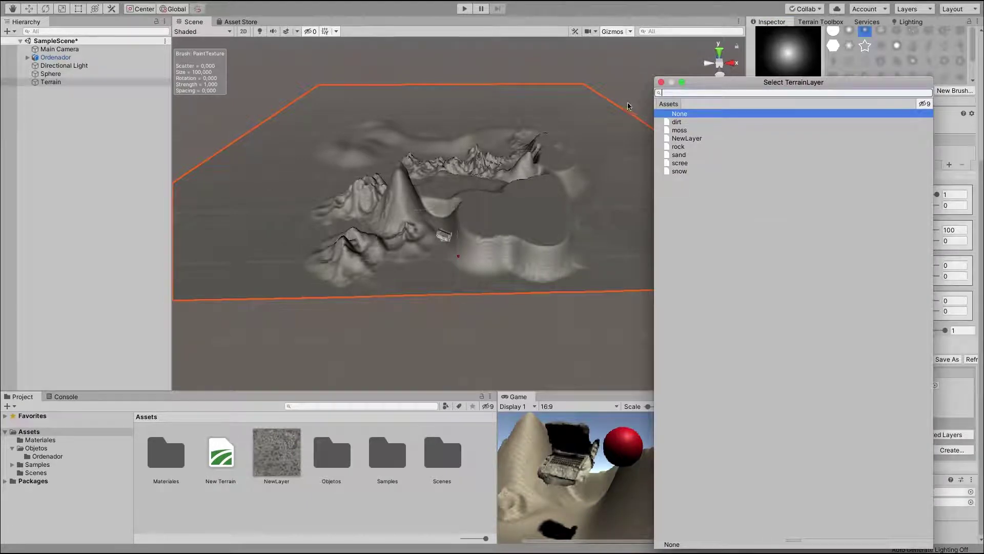
{"action": "double_click", "coordinate": [690, 131]}
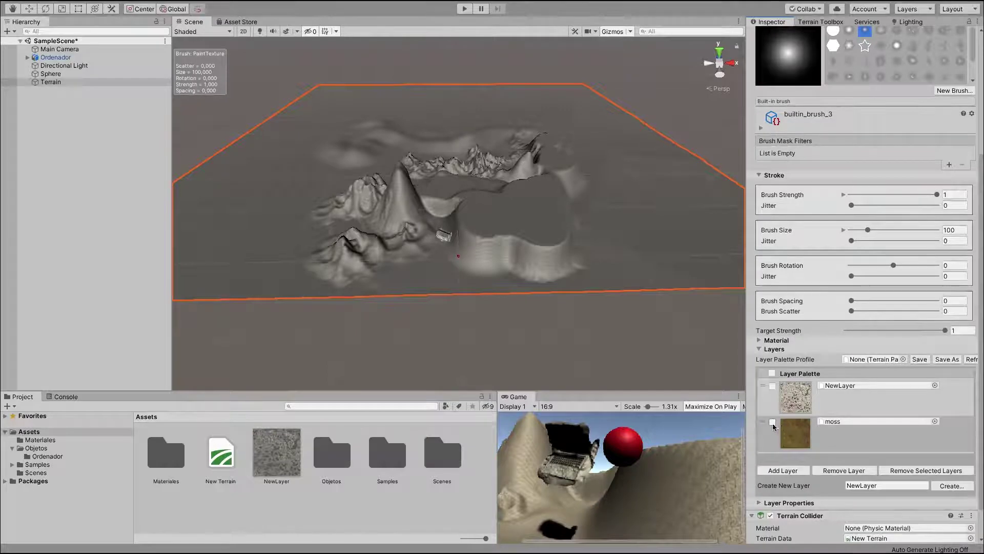
{"action": "scroll", "coordinate": [982, 159], "scroll_direction": "up", "scroll_amount": 5}
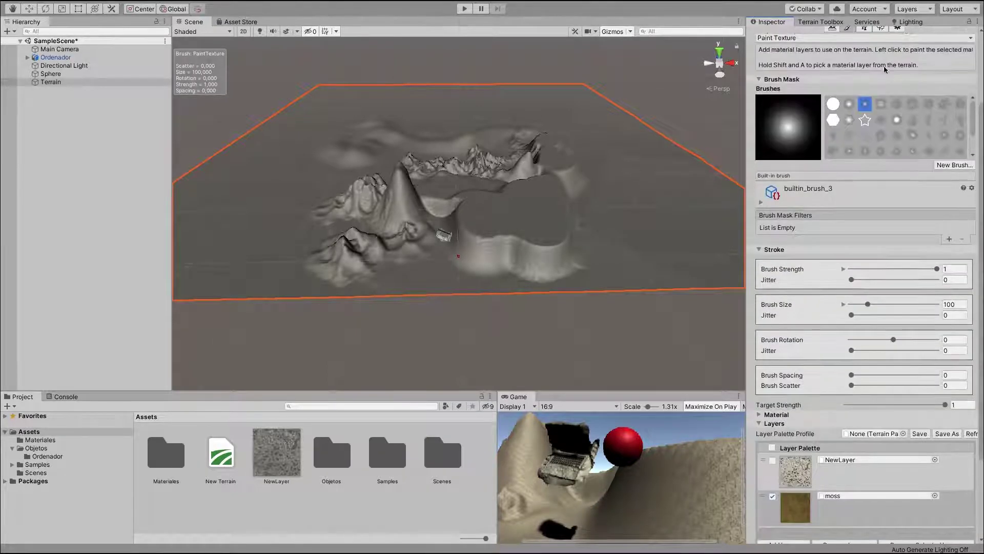
Paint moss over the terrain's central slope, lower-left mountains and basin
{"action": "left_click_drag", "start_coordinate": [464, 257], "coordinate": [451, 251]}
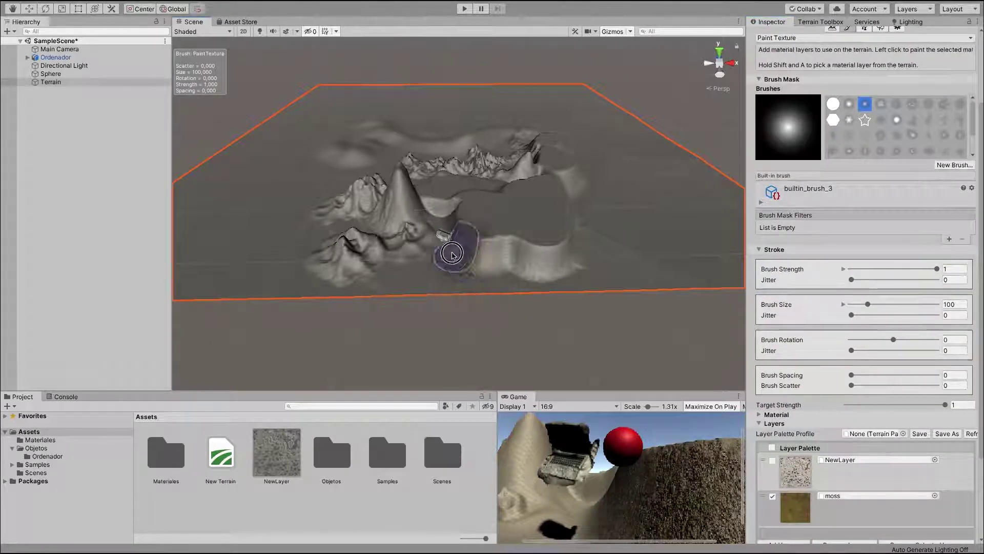
{"action": "left_click_drag", "start_coordinate": [344, 246], "coordinate": [354, 275]}
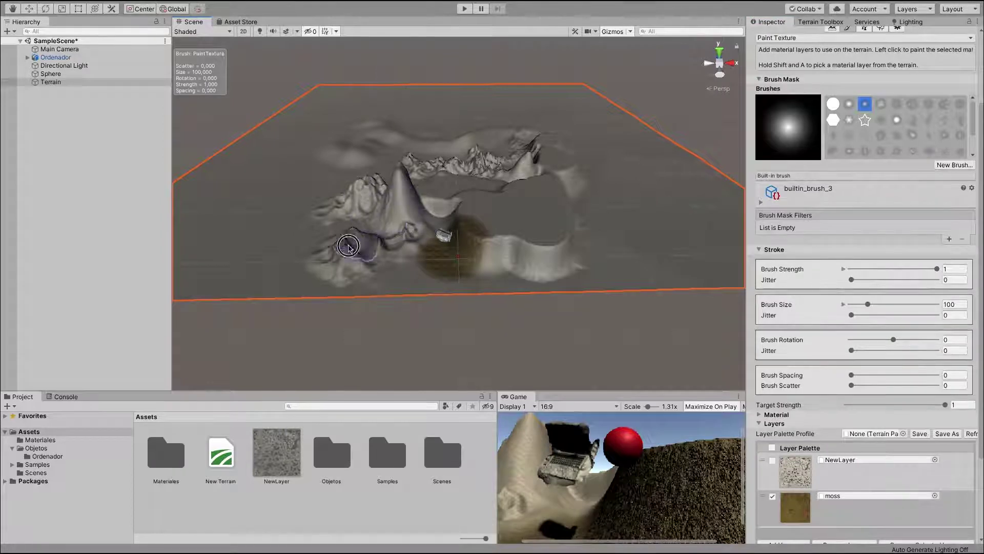
{"action": "mouse_move", "coordinate": [497, 186]}
{"action": "left_mouse_down"}
{"action": "mouse_move", "coordinate": [449, 197]}
{"action": "mouse_move", "coordinate": [466, 182]}
{"action": "left_mouse_up"}
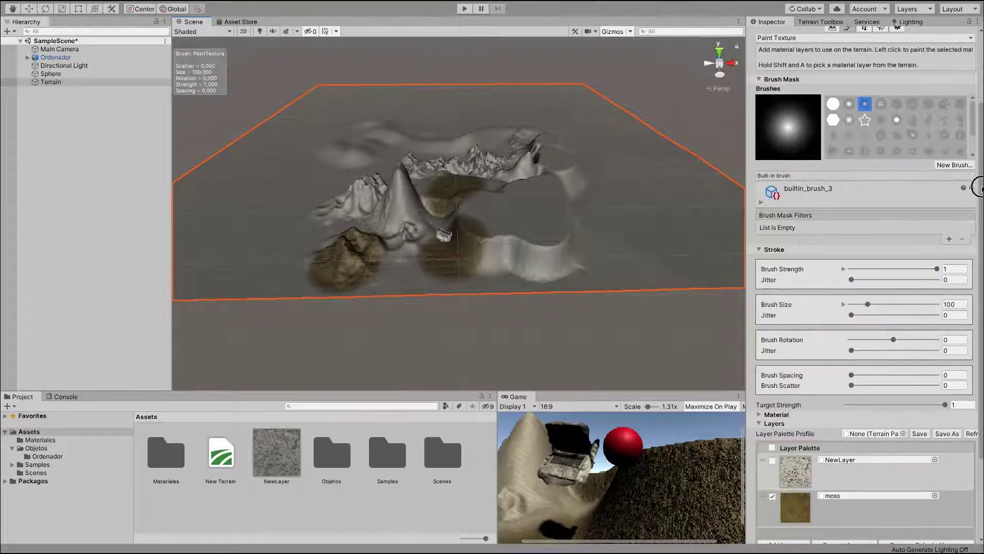
{"action": "scroll", "coordinate": [974, 256], "scroll_direction": "down", "scroll_amount": 5}
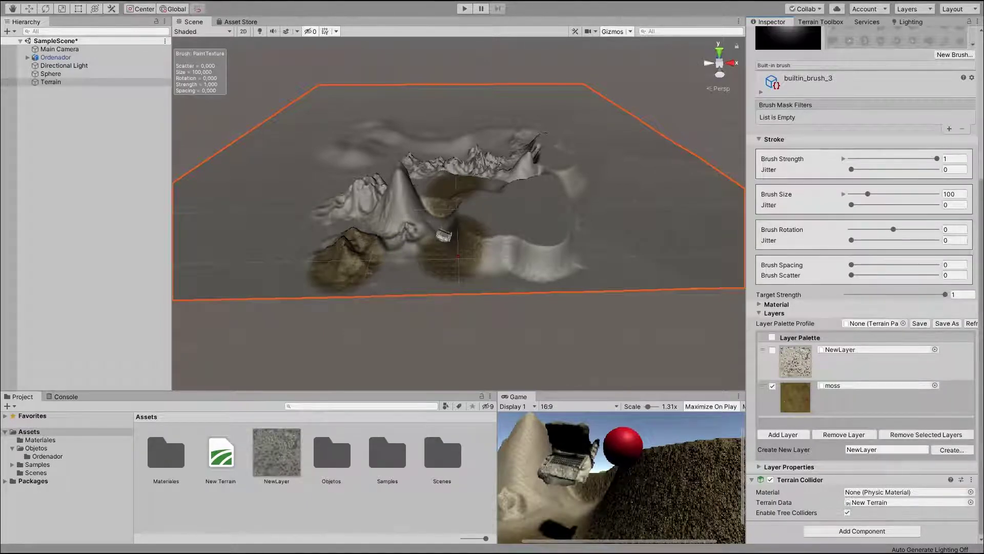
{"action": "left_click_drag", "start_coordinate": [979, 277], "coordinate": [979, 164]}
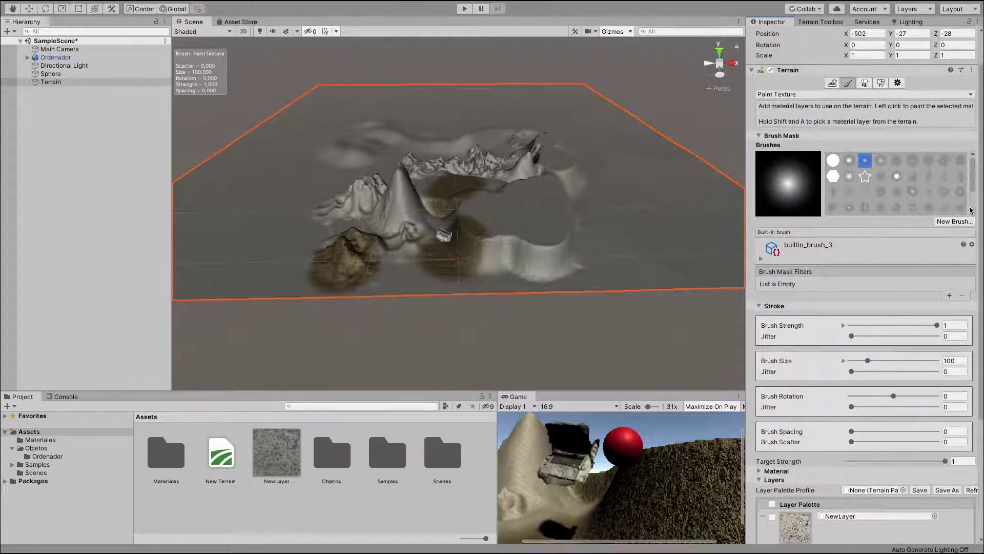